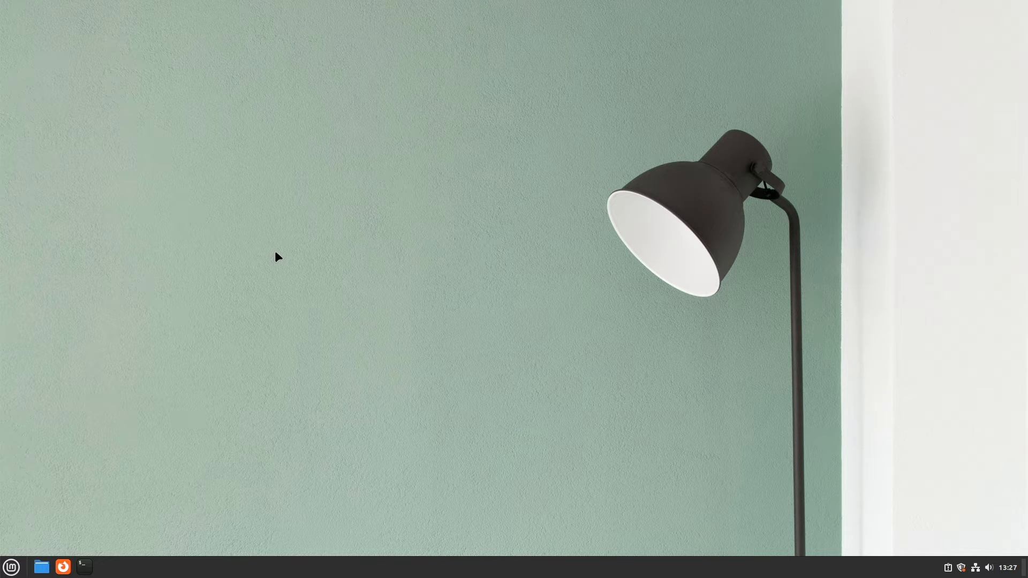
click(11, 567)
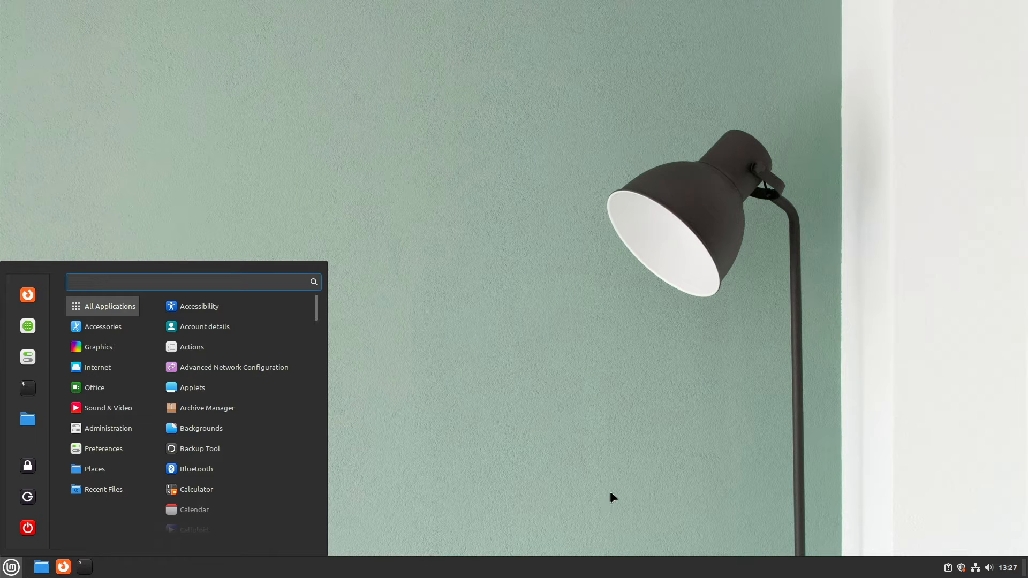
click(735, 519)
click(961, 568)
click(963, 568)
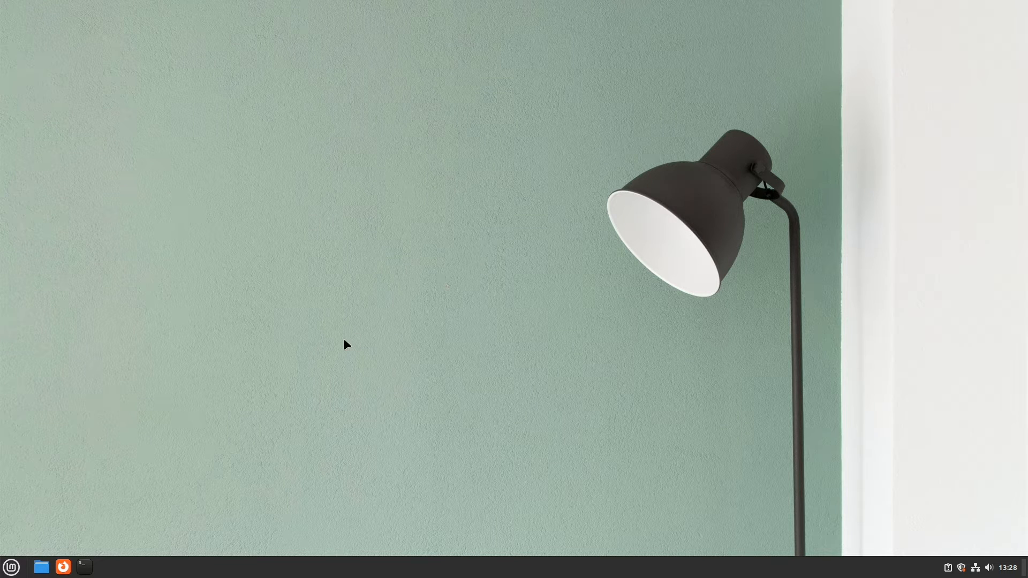
Step: Use panel edit mode to move the grouped app launchers and the Mint menu into the panel's centre zone
right_click(342, 567)
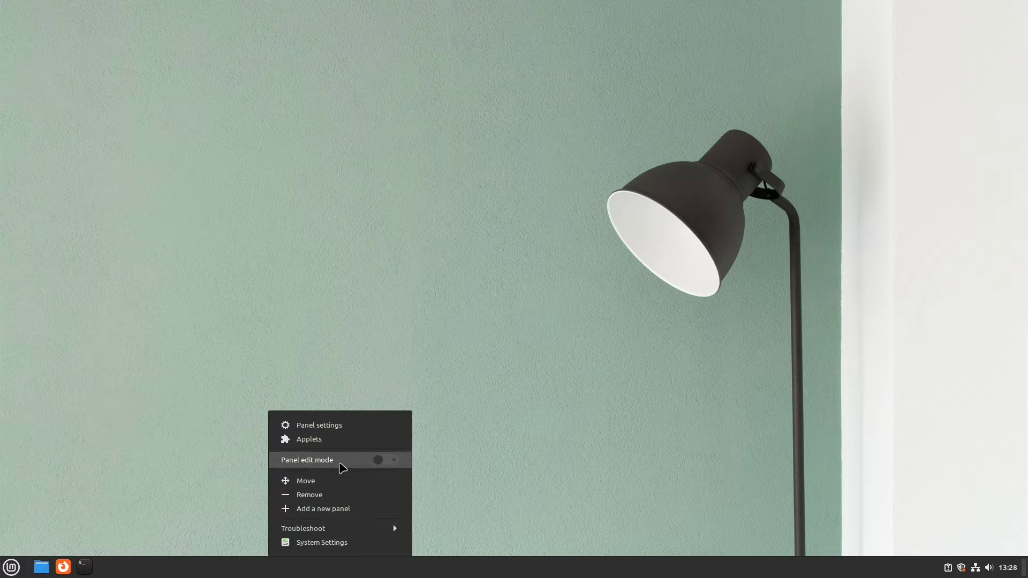
click(391, 464)
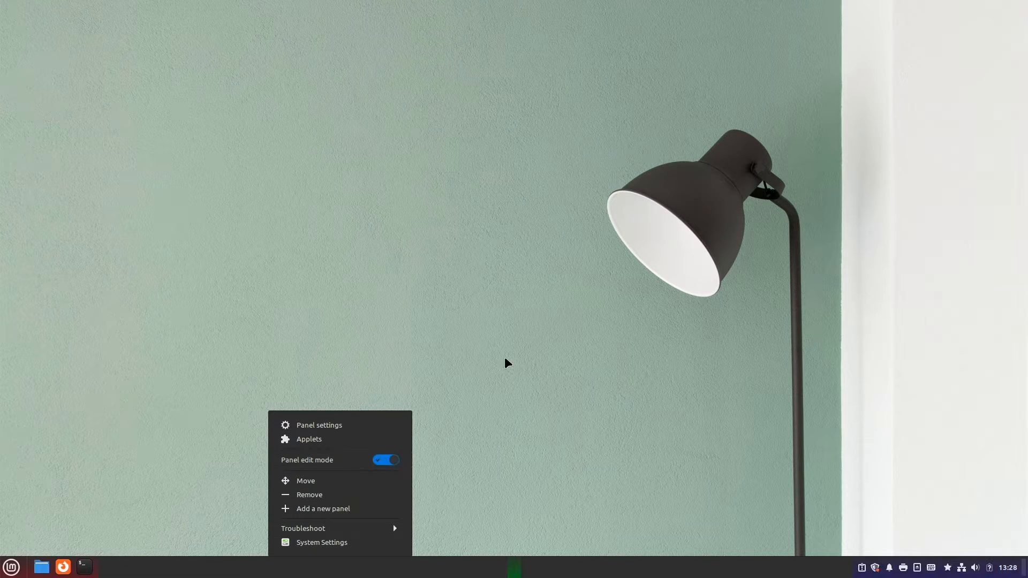
click(538, 339)
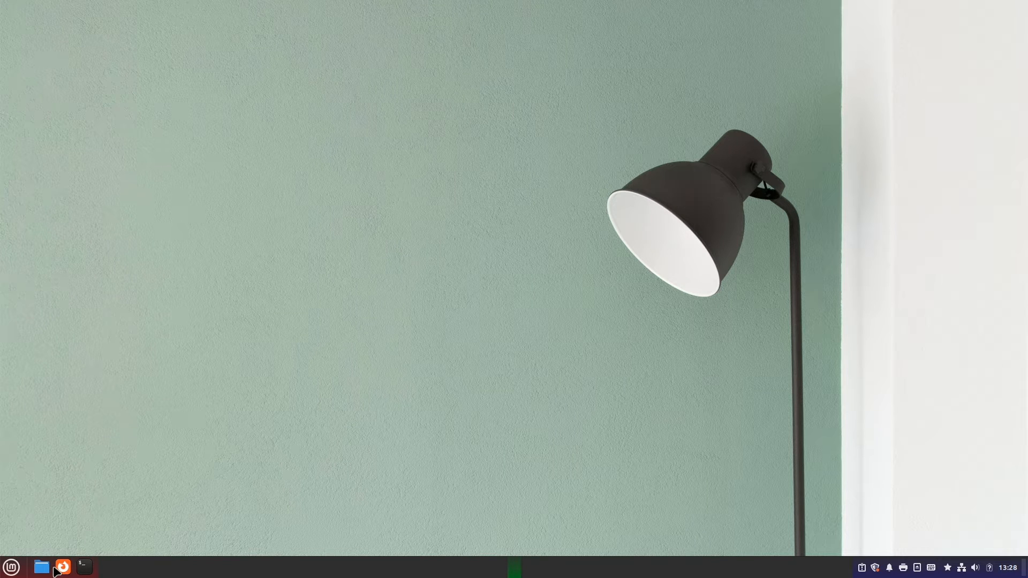
drag(61, 570, 522, 572)
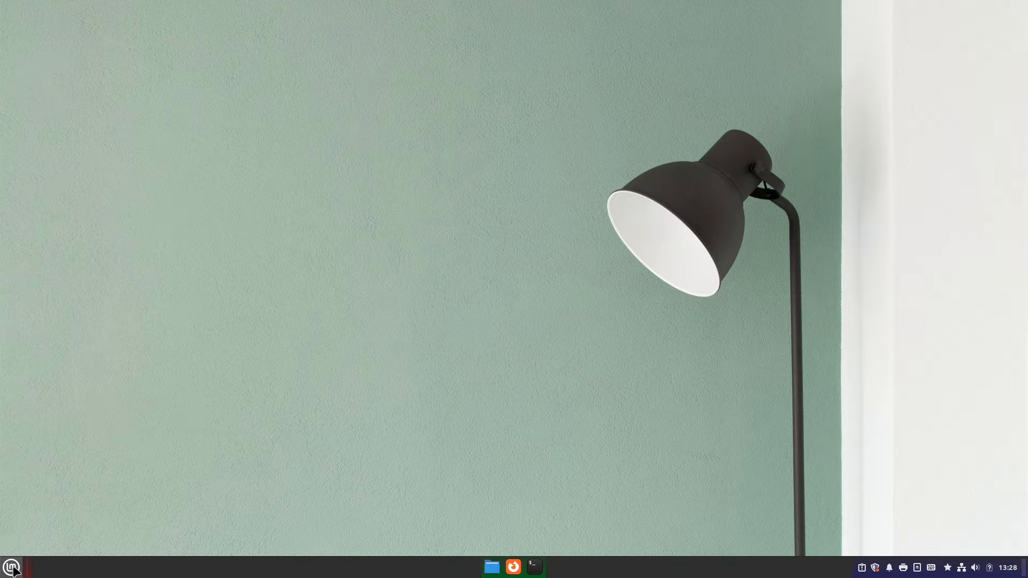
drag(12, 569, 490, 575)
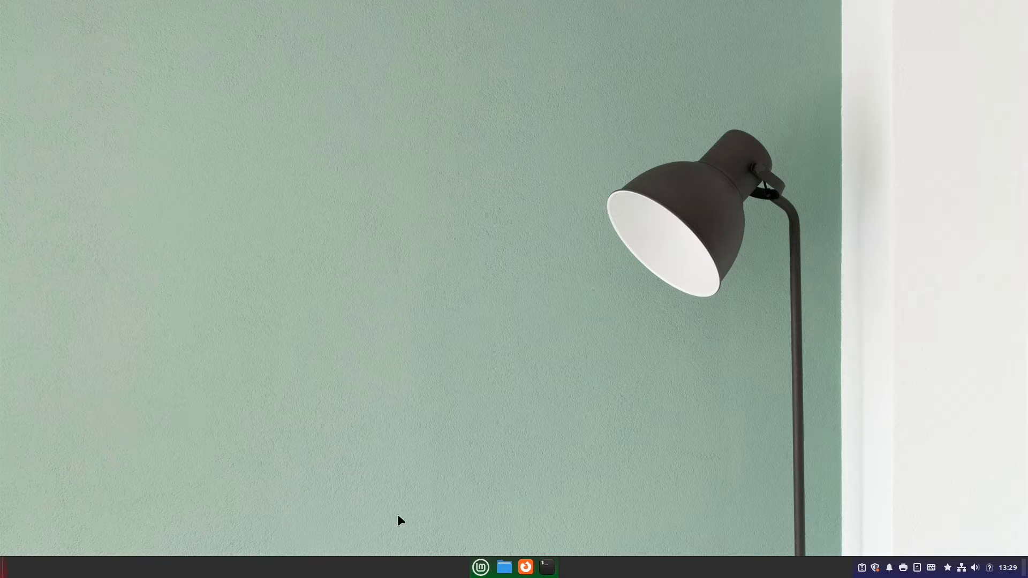
right_click(374, 564)
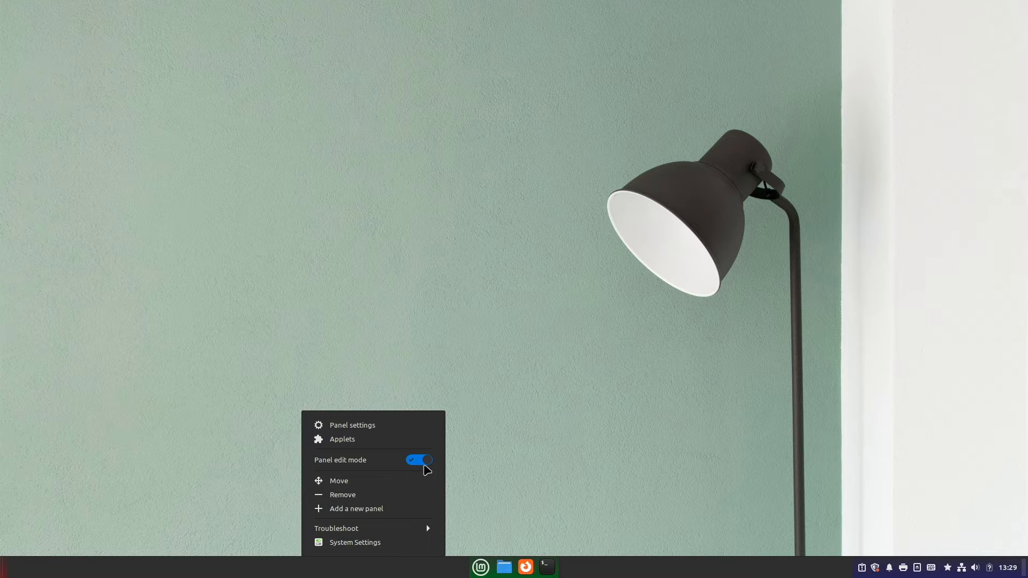
click(424, 461)
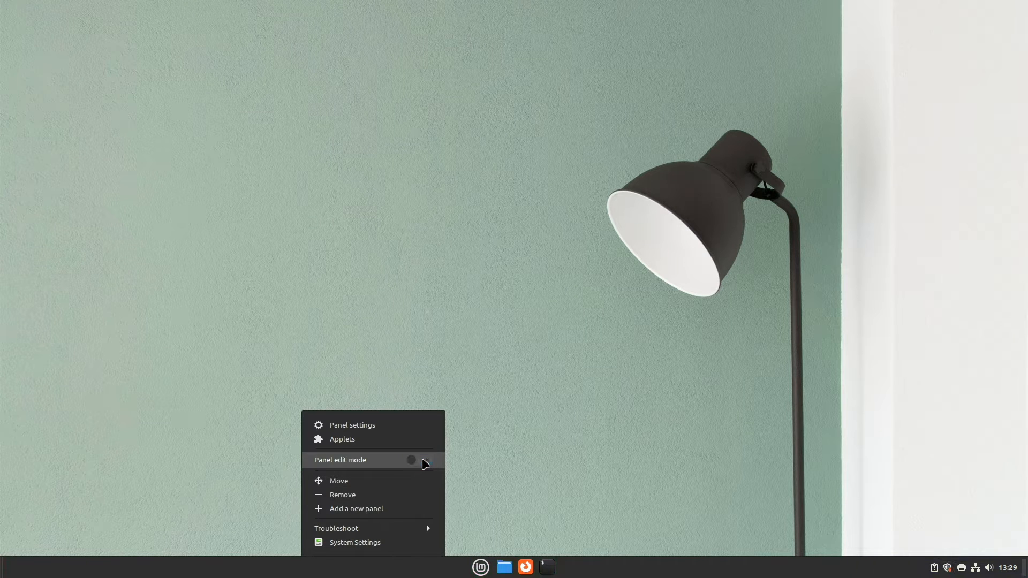
click(552, 424)
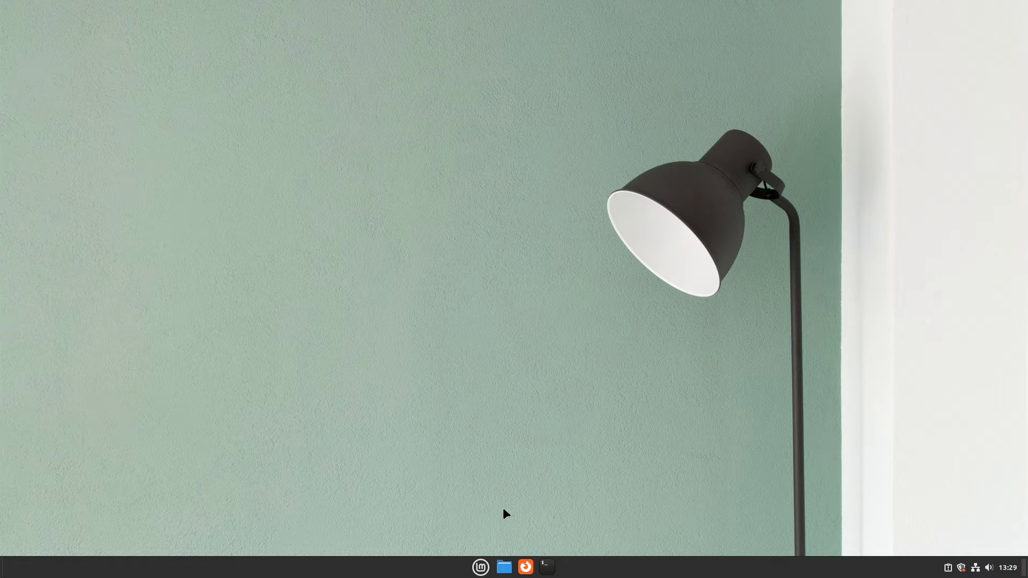
Step: Add Spotify from the Sound & Video applications to the panel
click(480, 567)
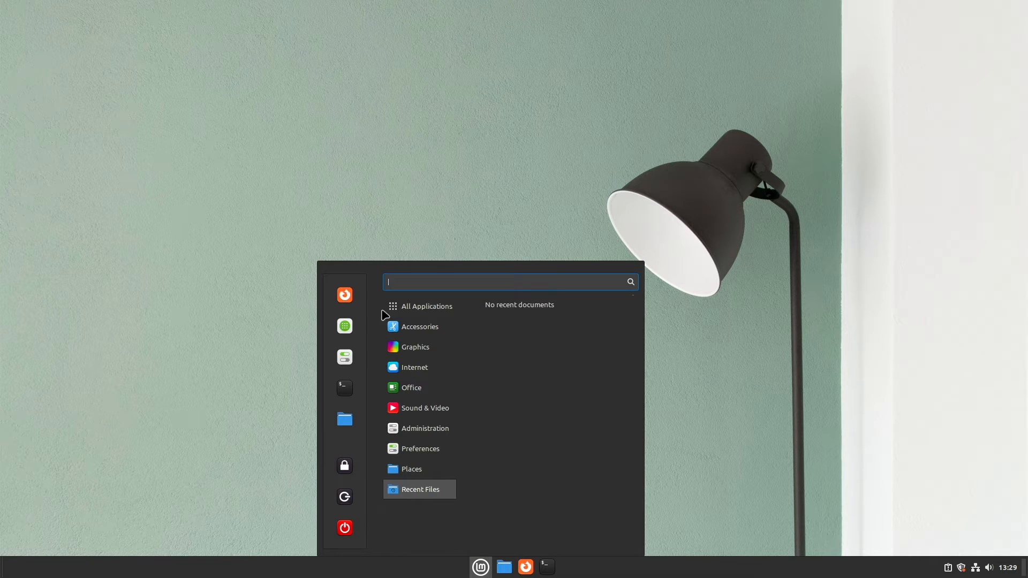
mouse_move(417, 325)
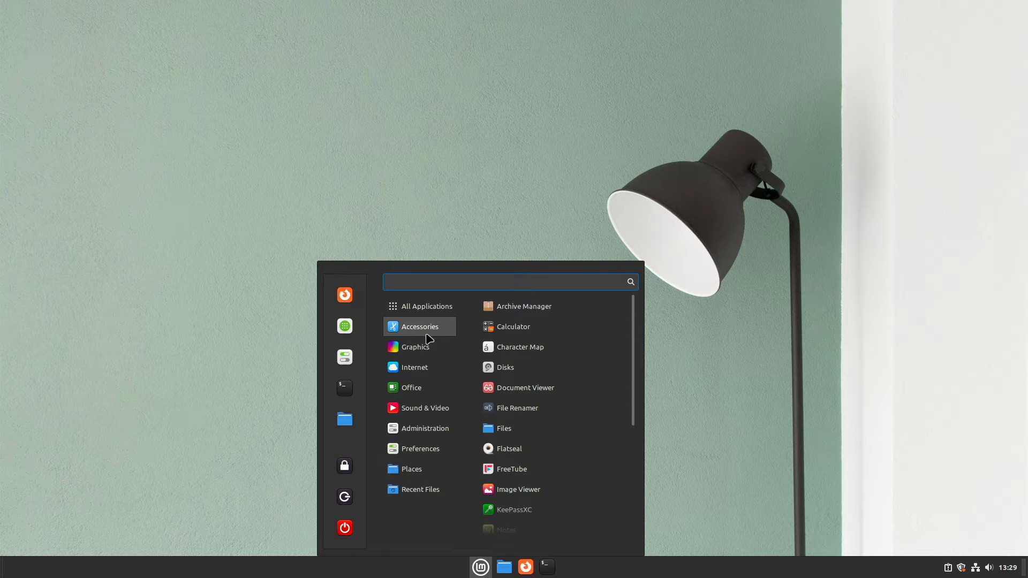
mouse_move(425, 408)
right_click(527, 409)
click(538, 432)
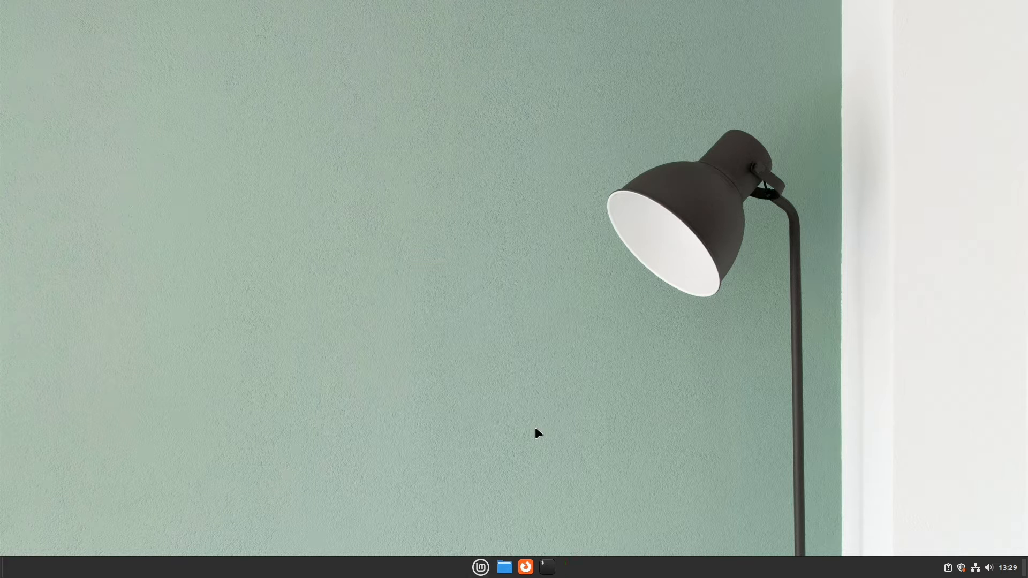
Step: Add LibreOffice Writer from the Office applications to the panel and move the Spotify launcher to the Terminal launcher's place
click(470, 567)
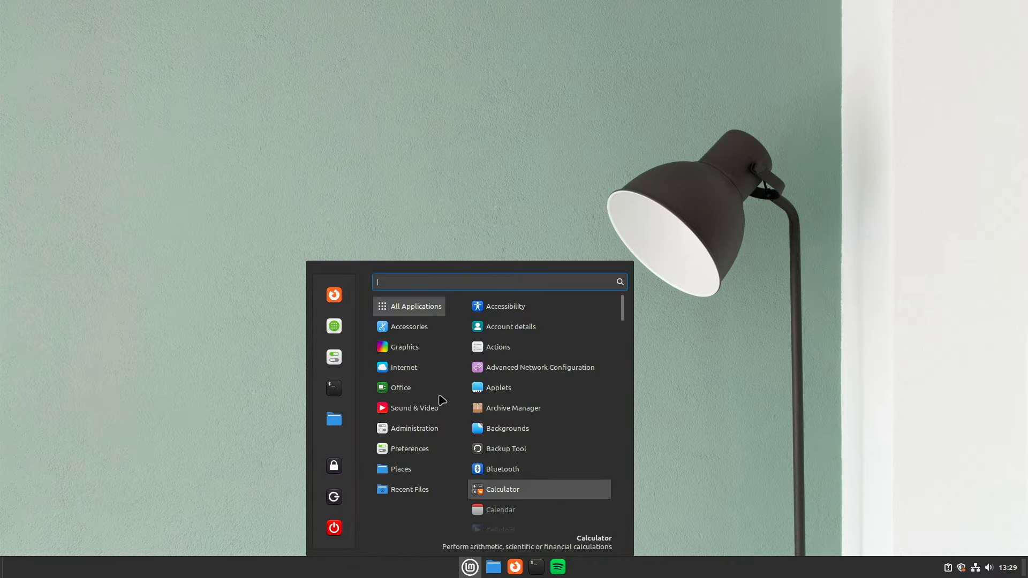
mouse_move(422, 369)
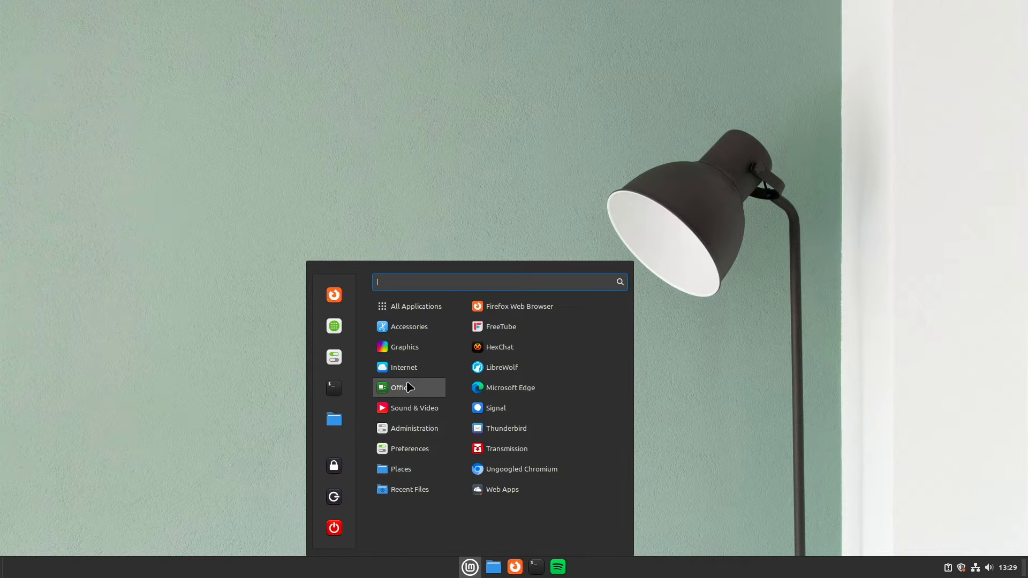
mouse_move(409, 387)
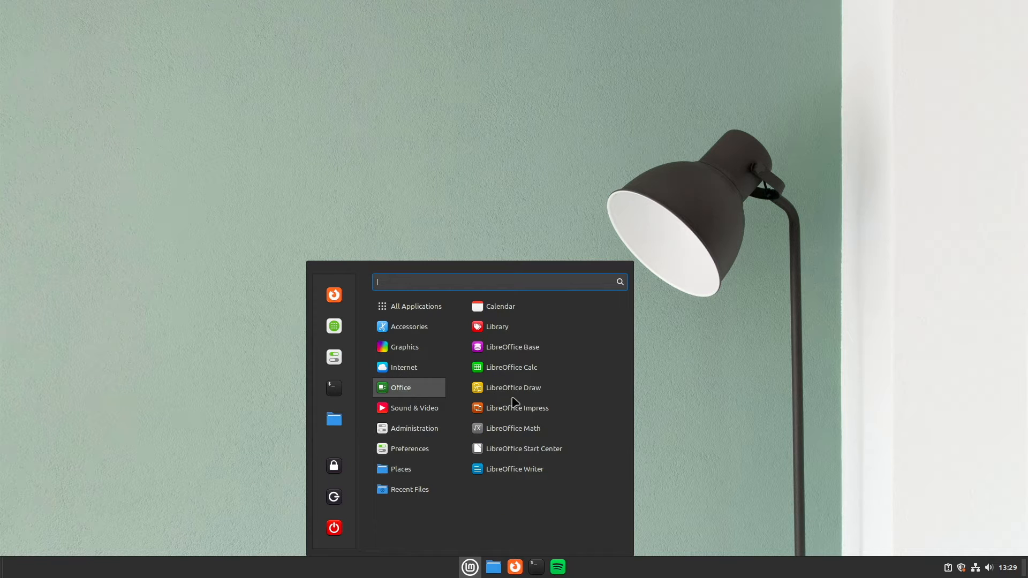
right_click(535, 470)
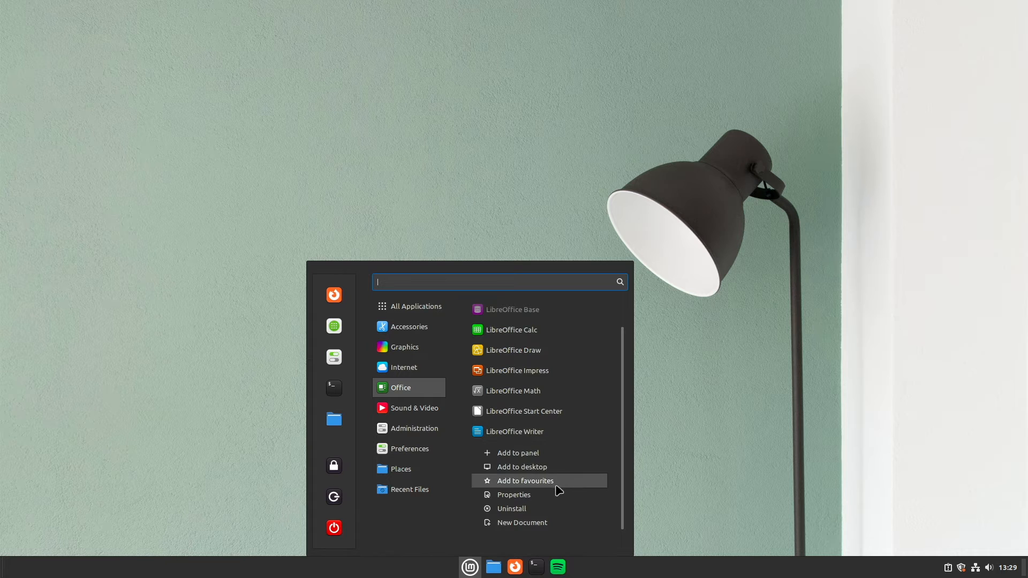
click(516, 452)
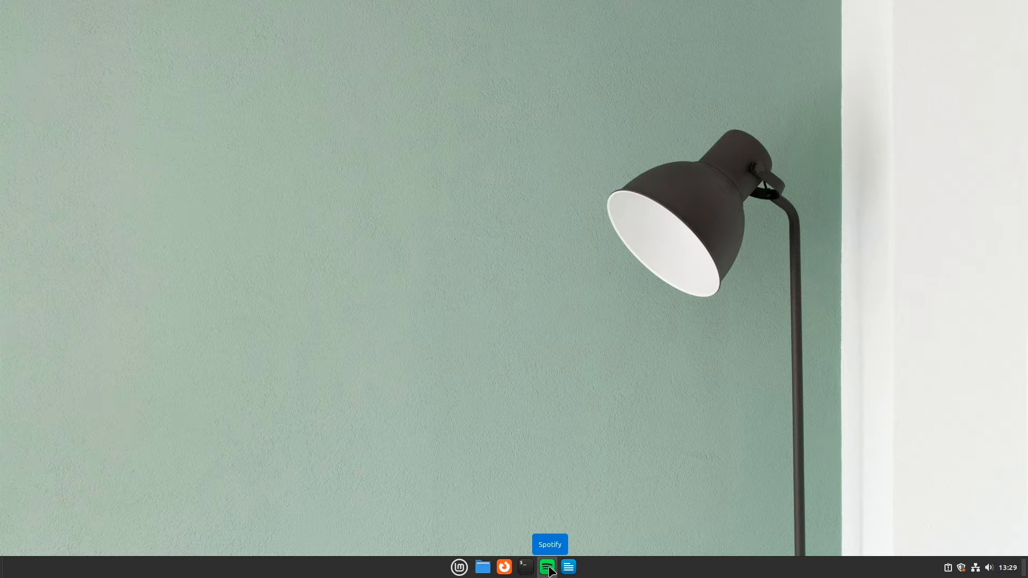
drag(551, 572, 523, 571)
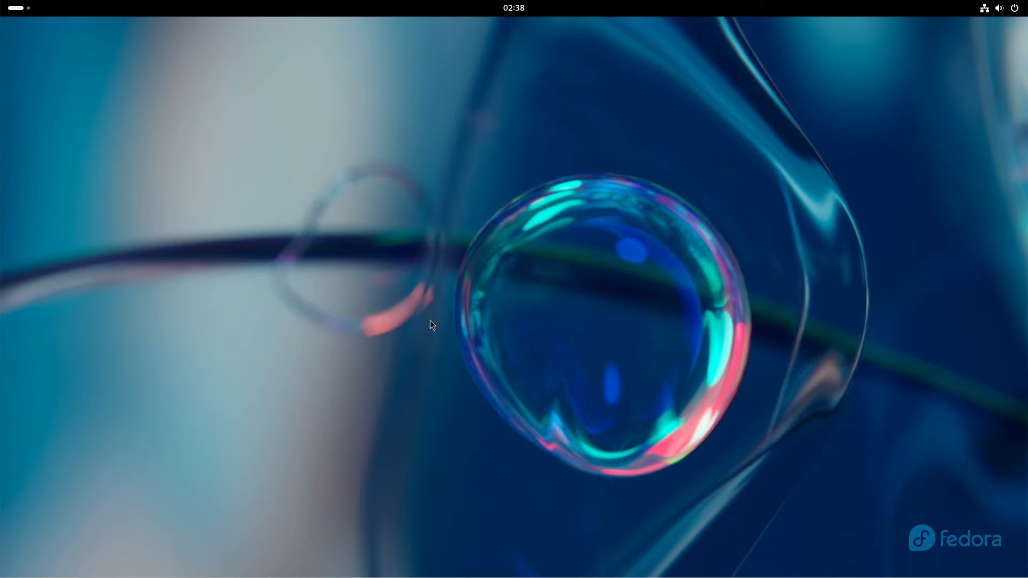
Step: Open the GNOME Software store, search for "gnome tweak" and open the Tweaks page
click(19, 8)
click(560, 546)
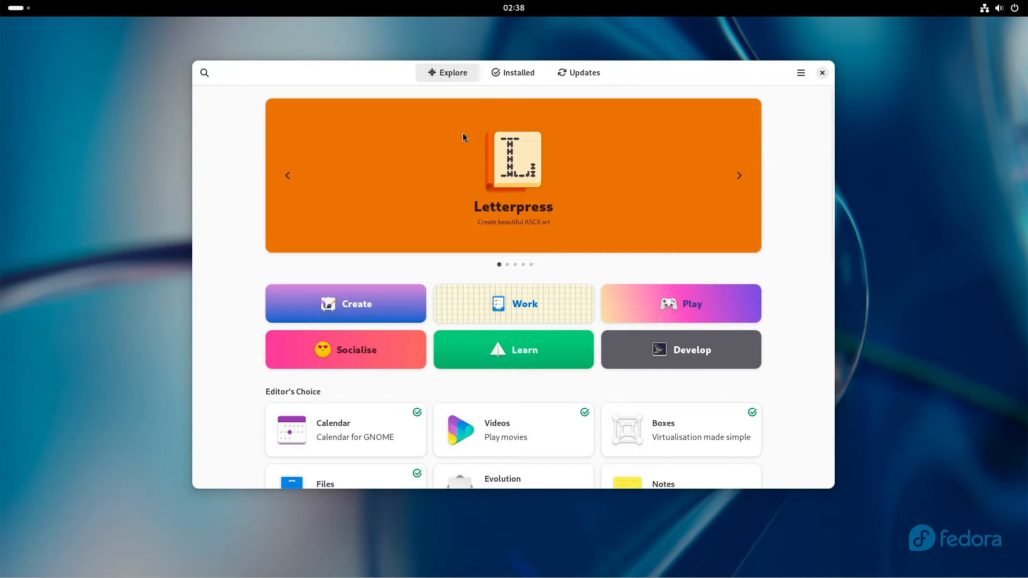
click(211, 75)
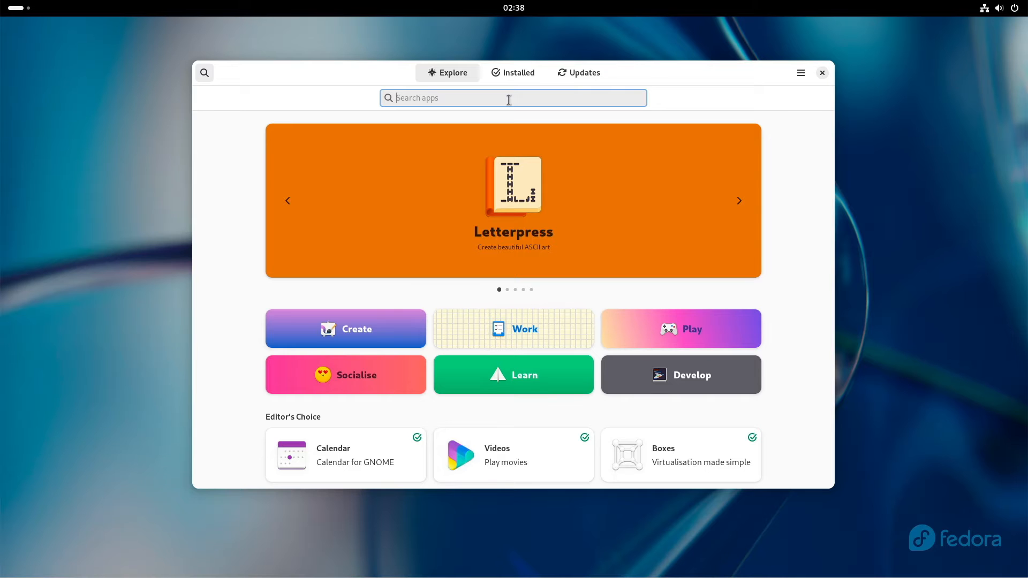
text(gnome tweak)
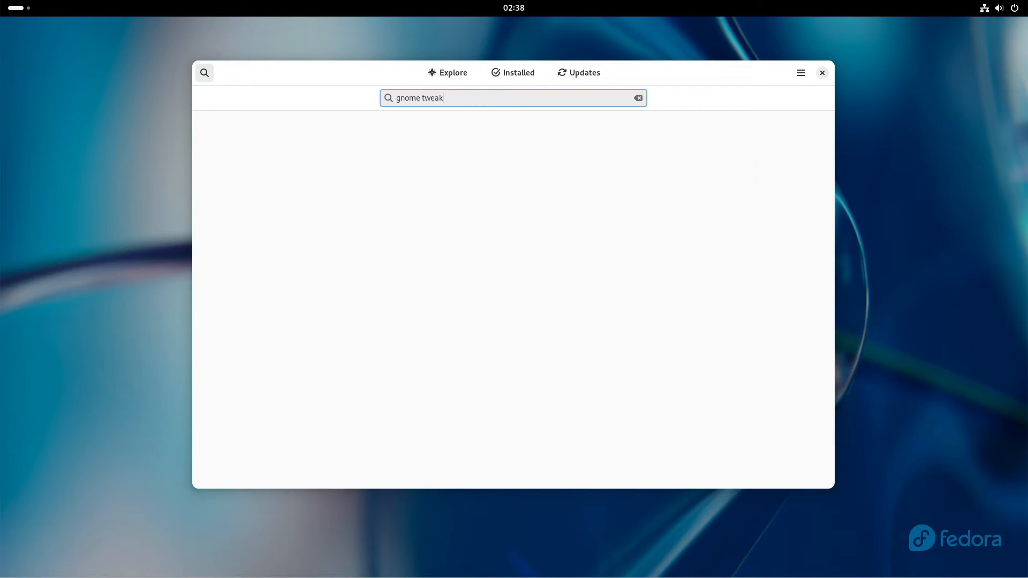
click(452, 155)
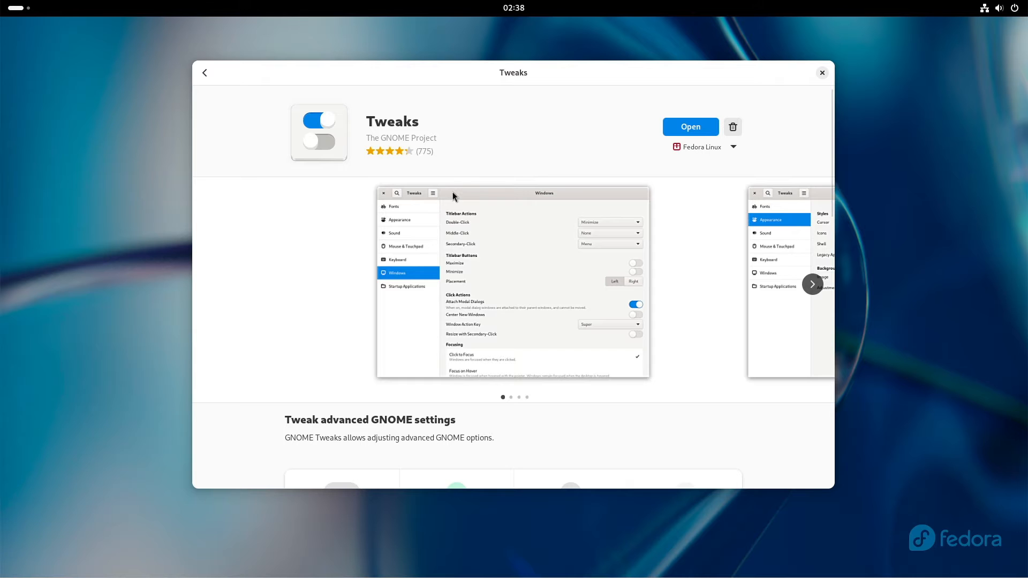
Step: Launch Tweaks for a look at its settings window, move the window away from the screen corner, and close it
click(698, 128)
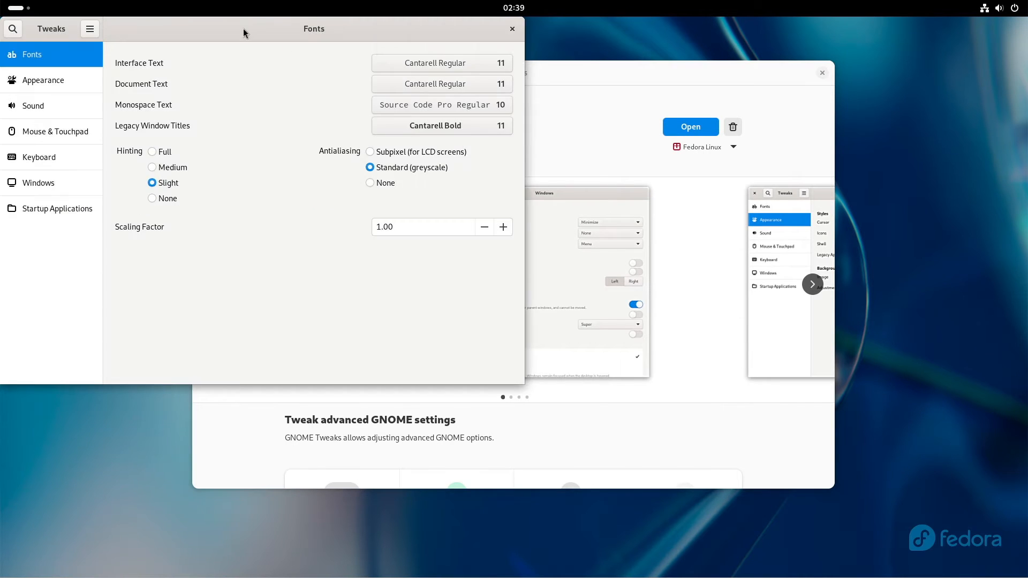
drag(244, 28, 311, 137)
click(580, 137)
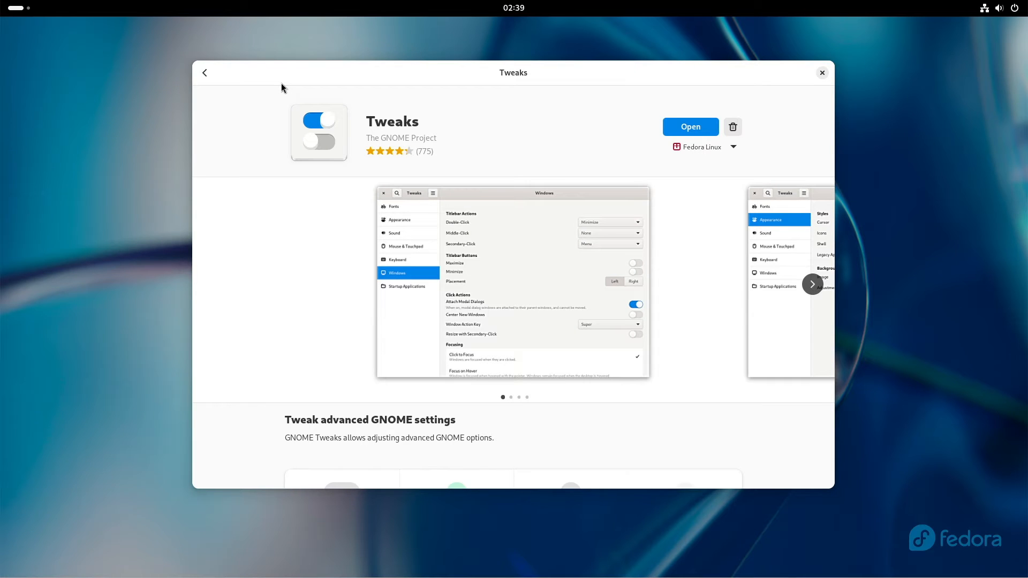
Step: Replace the store search with "extension" and launch Extension Manager from its page
click(204, 72)
click(459, 101)
key(BackSpace)
key(BackSpace)
key(BackSpace)
key(BackSpace)
key(BackSpace)
key(BackSpace)
key(BackSpace)
key(BackSpace)
key(BackSpace)
key(BackSpace)
key(BackSpace)
text(extension)
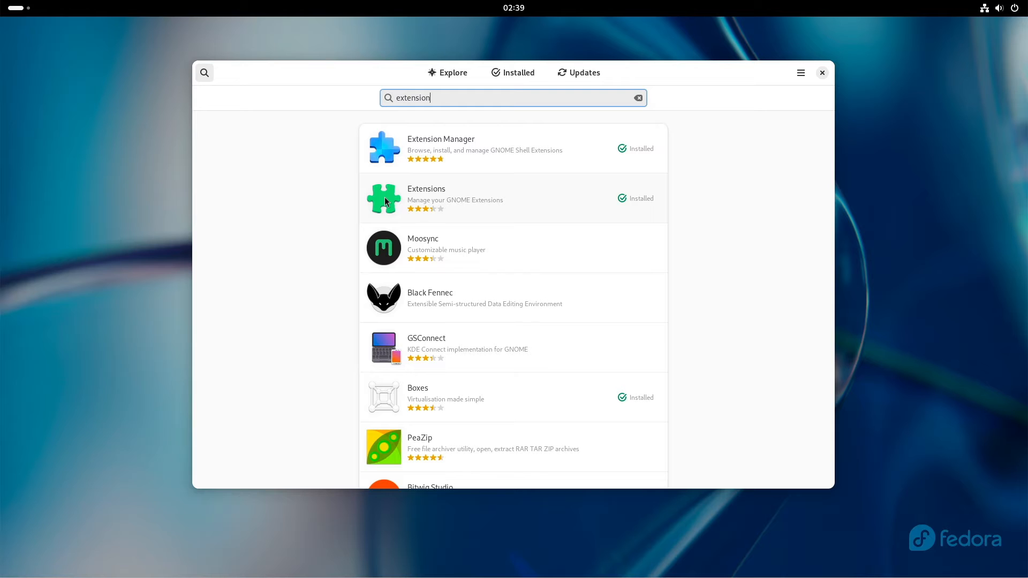
click(419, 156)
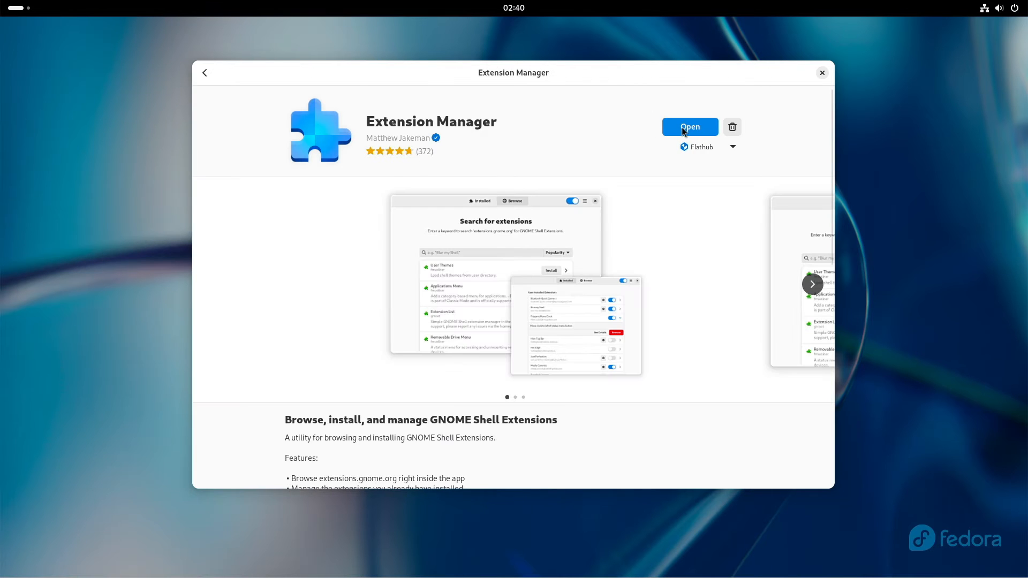
click(682, 127)
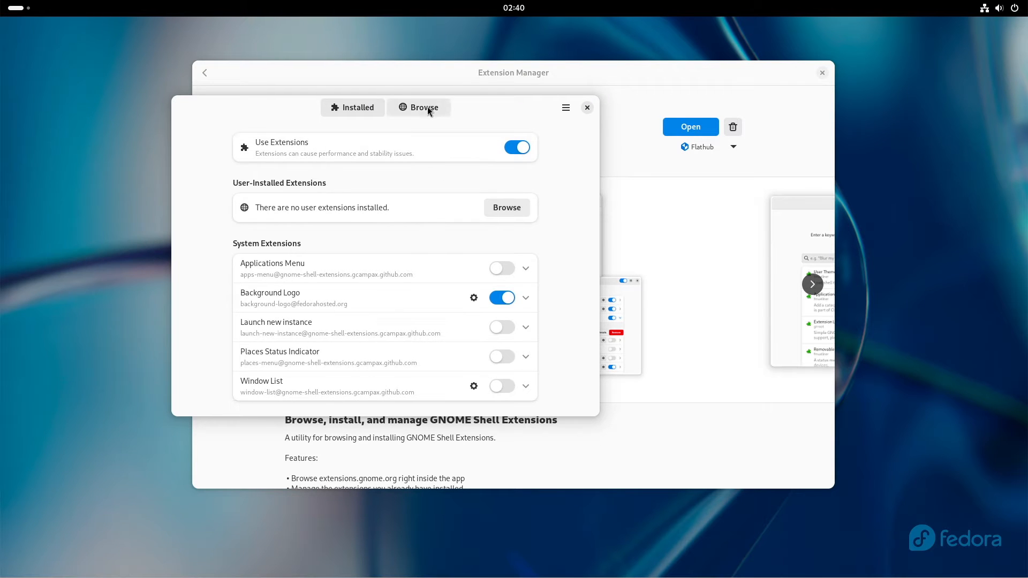
Step: Search the online extensions for "arcmenu" and install the ArcMenu extension
click(429, 108)
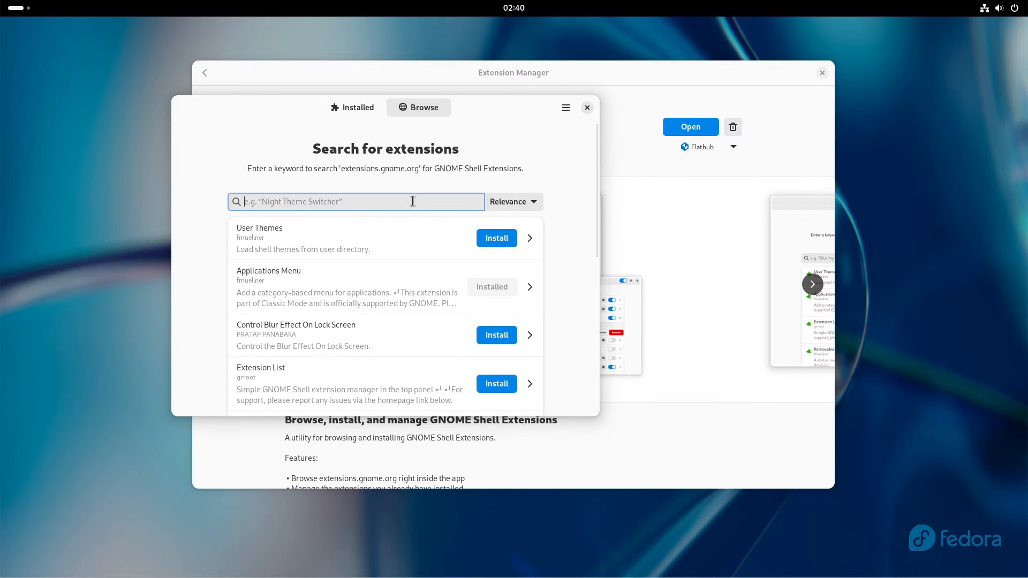
text(arcmenu)
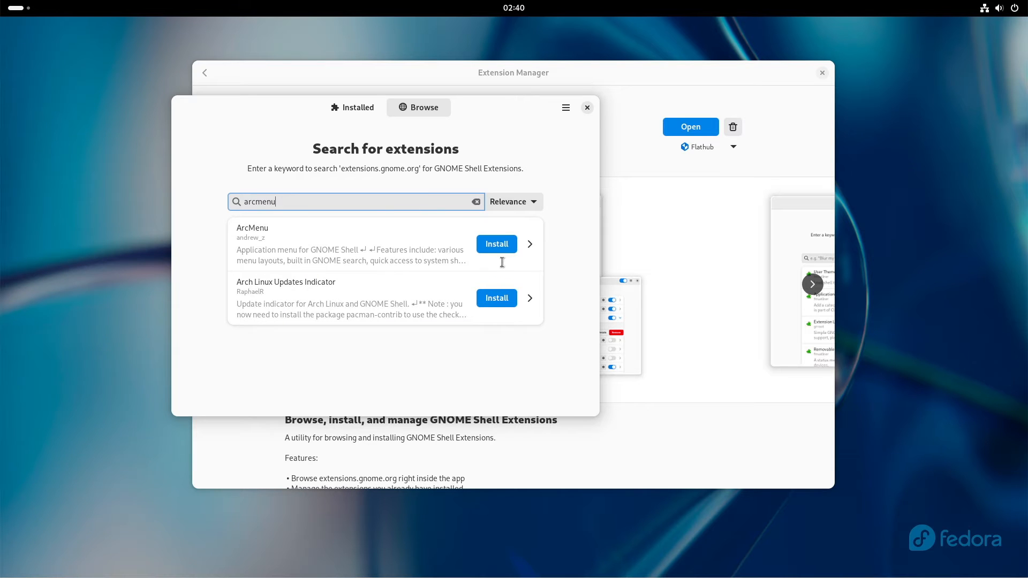
click(498, 245)
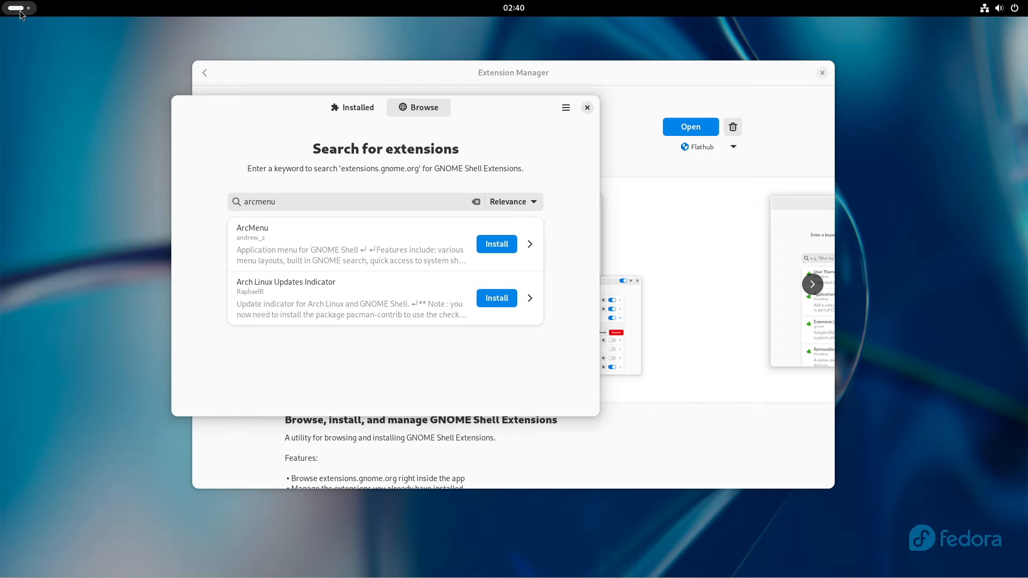
click(497, 245)
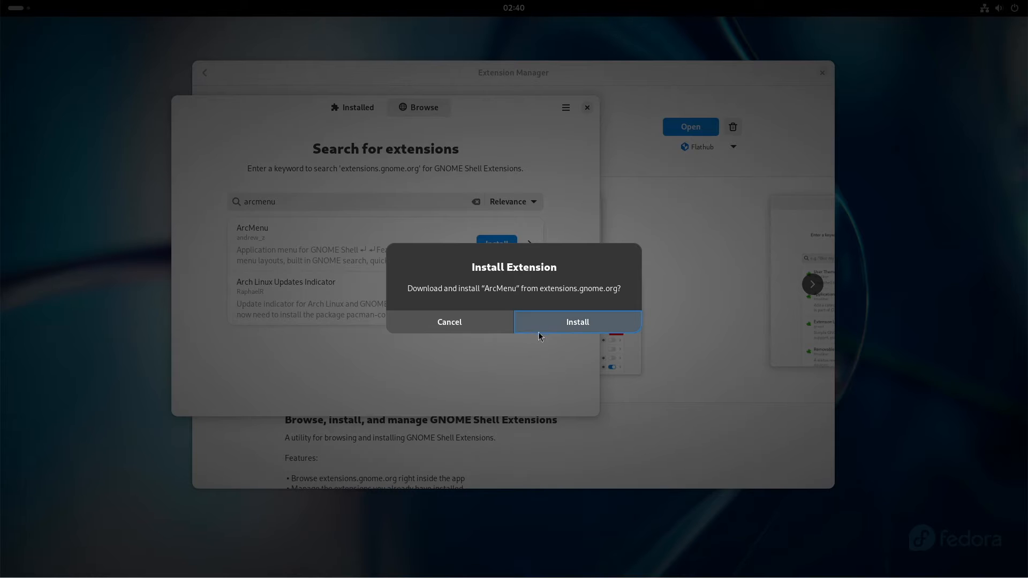
click(547, 321)
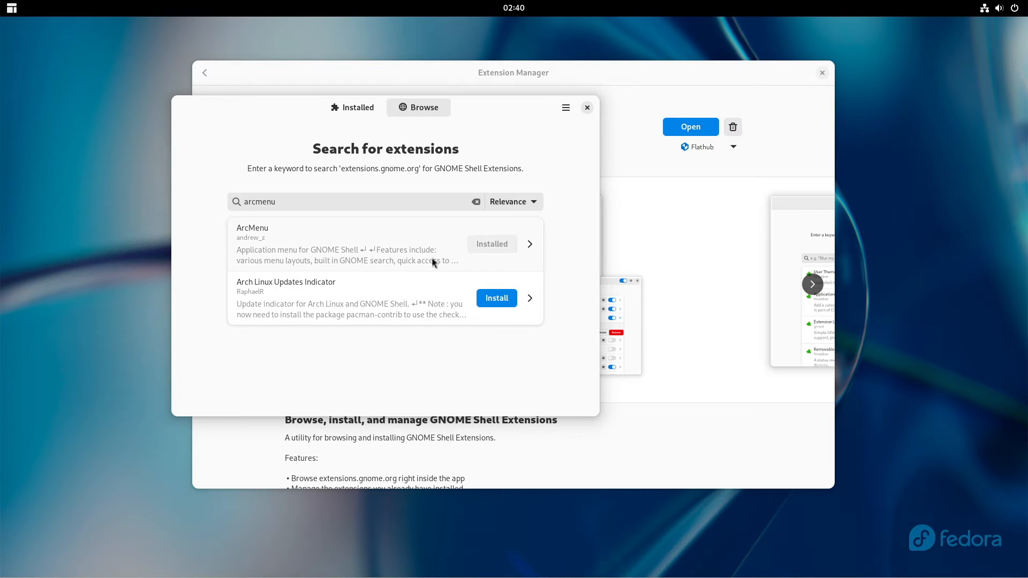
Step: Search the online extensions for "blur my shell" and install the Blur my Shell extension
click(309, 200)
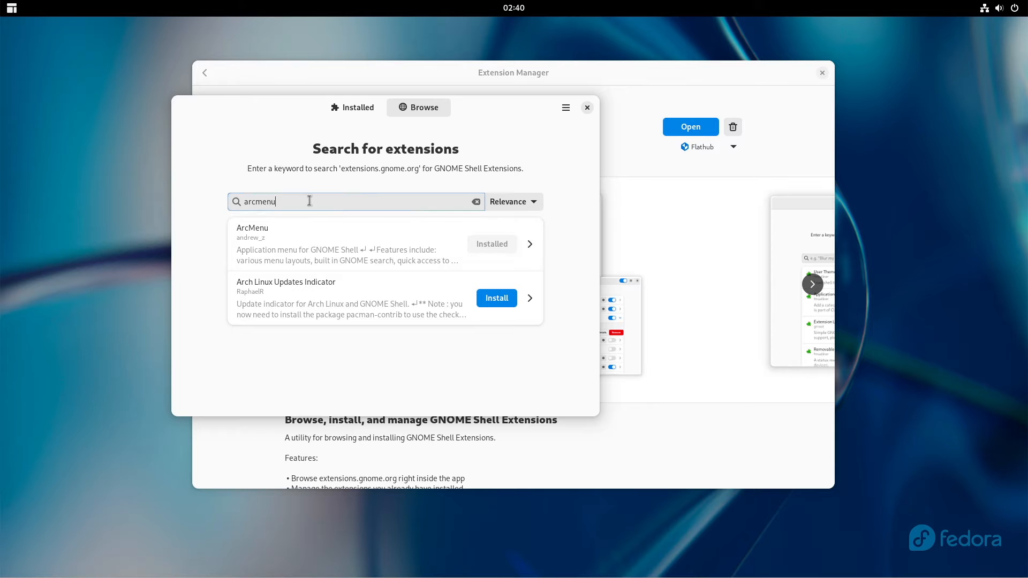
double_click(309, 201)
text(blur)
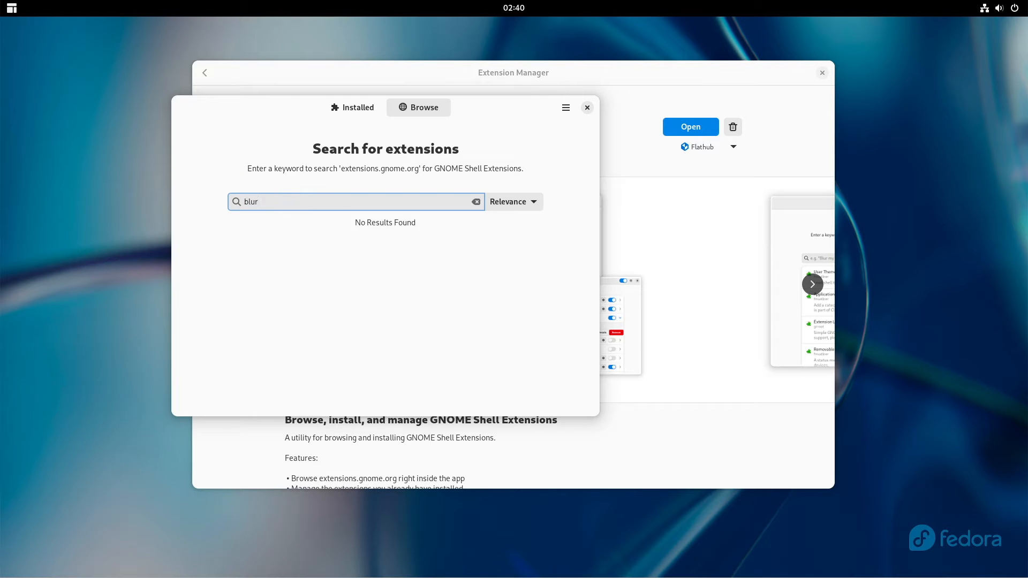
text( my shell)
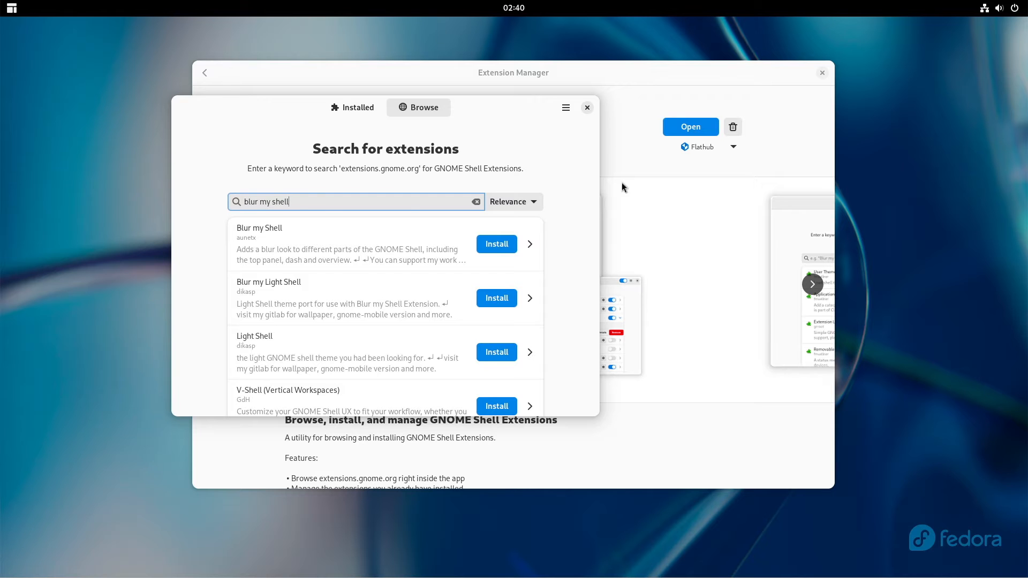
click(496, 245)
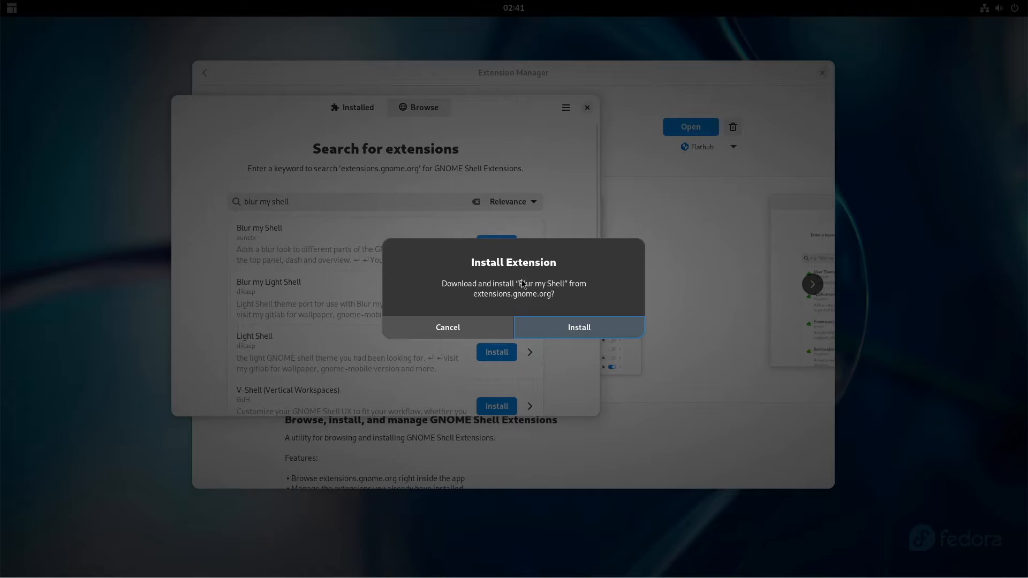
click(572, 328)
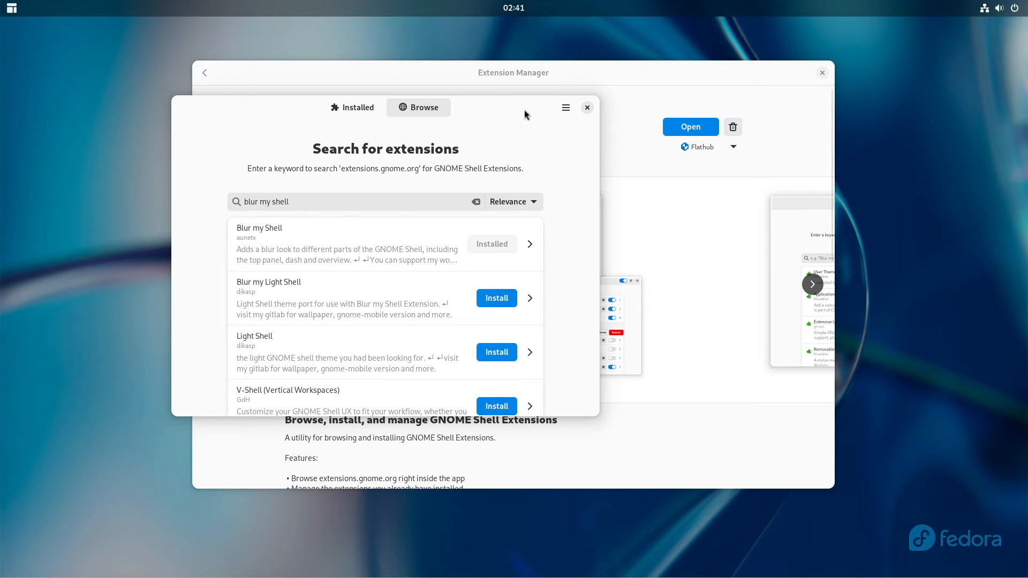
Step: Replace the extension search with "dash to dock" and install the Dash to Dock extension
triple_click(336, 203)
text(dash to dock)
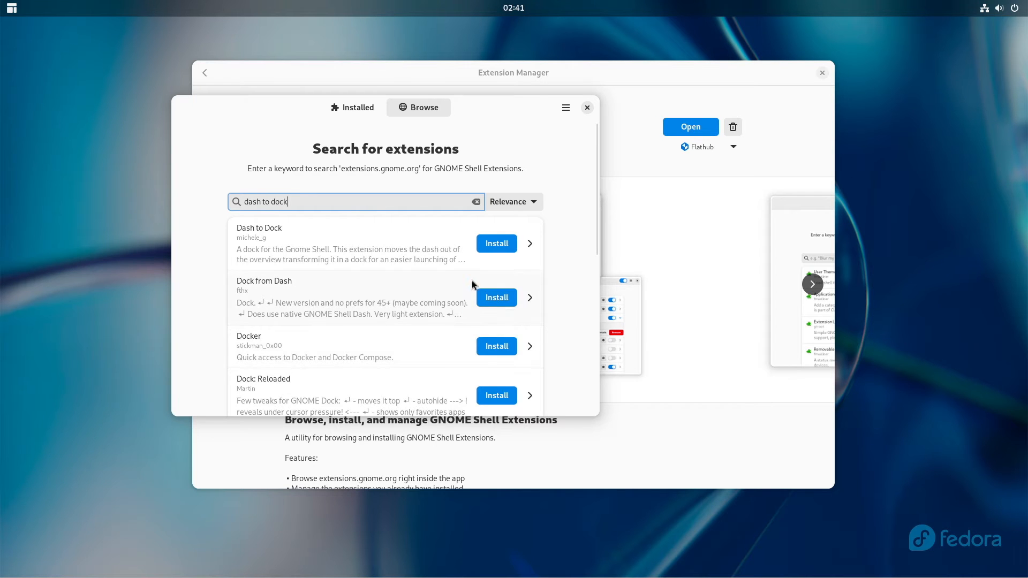
click(497, 244)
click(581, 330)
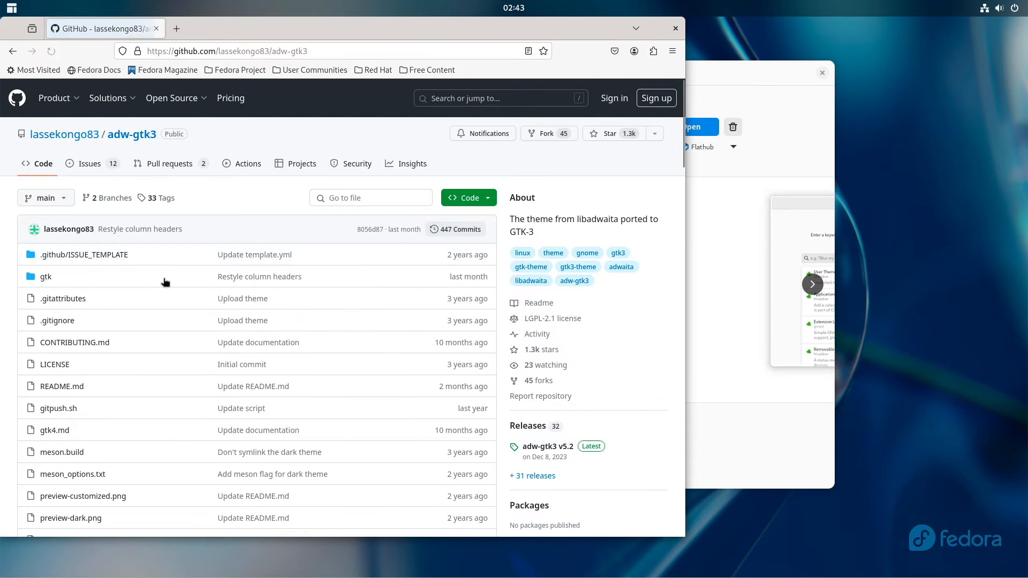
Step: Follow the adw-gtk3 README's install instructions to the releases page and download adw-gtk3v5-2.tar.xz from release v5.2
scroll(166, 278, down, 5)
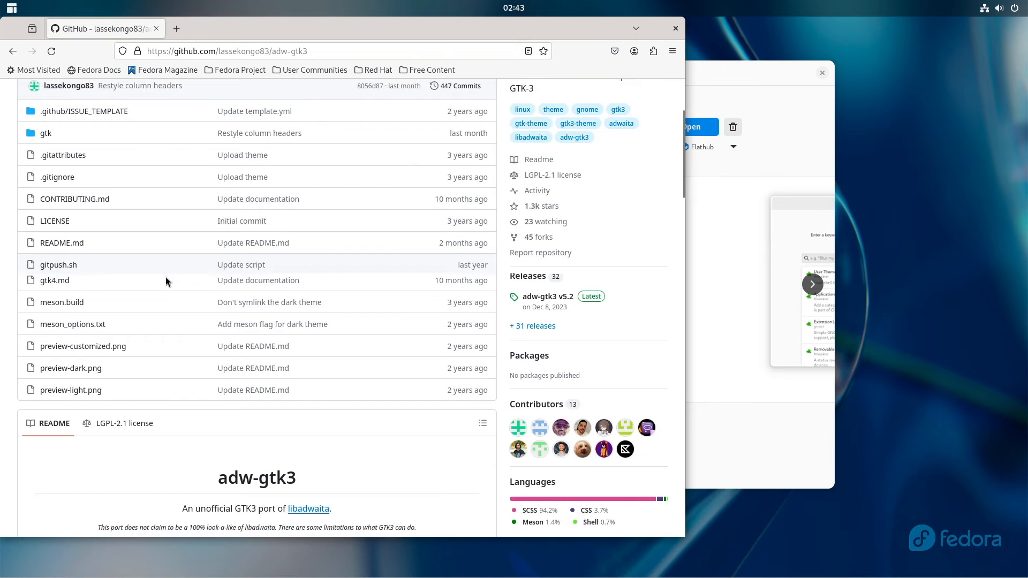
scroll(165, 278, down, 12)
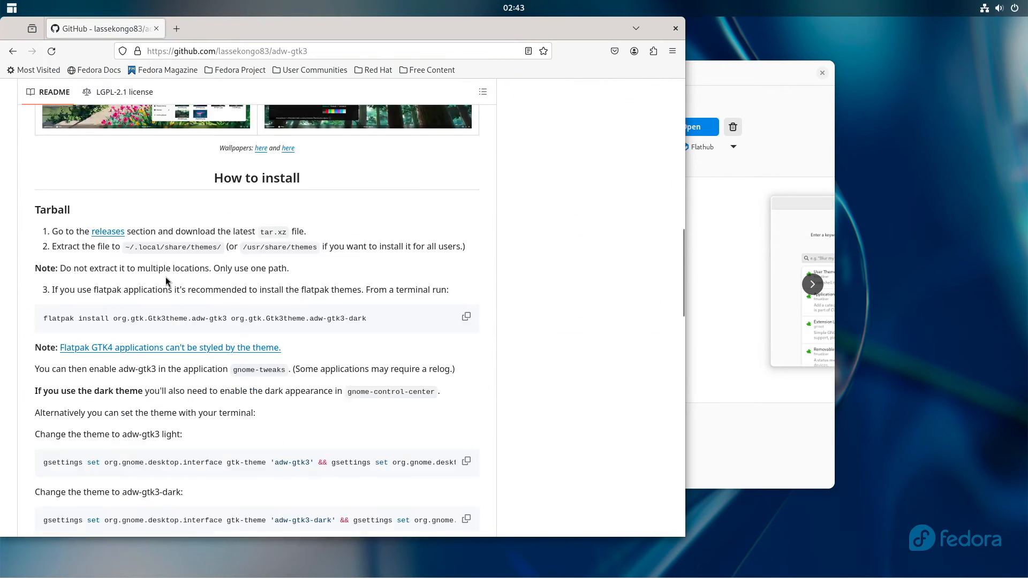
scroll(165, 277, up, 4)
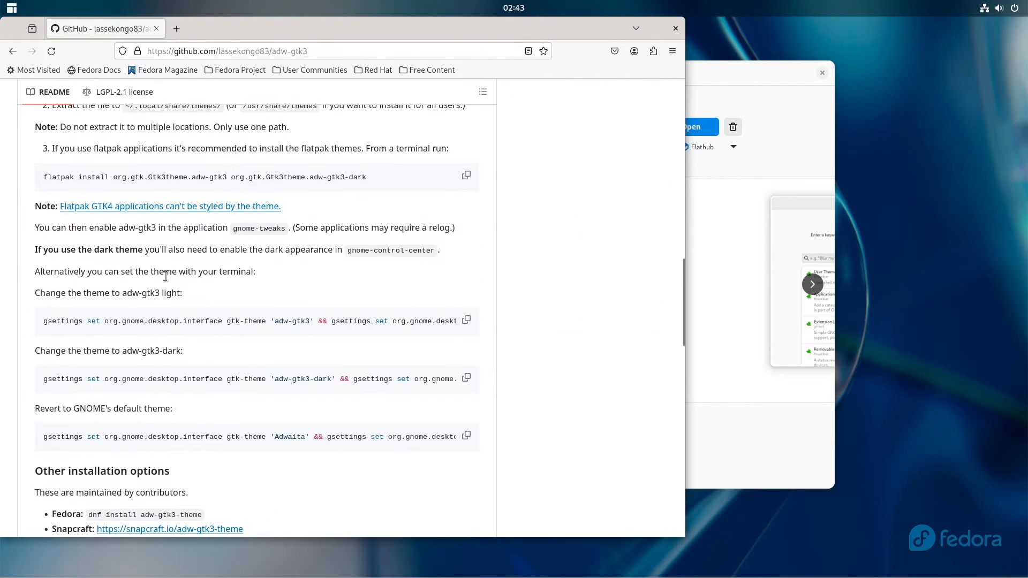
scroll(165, 278, up, 3)
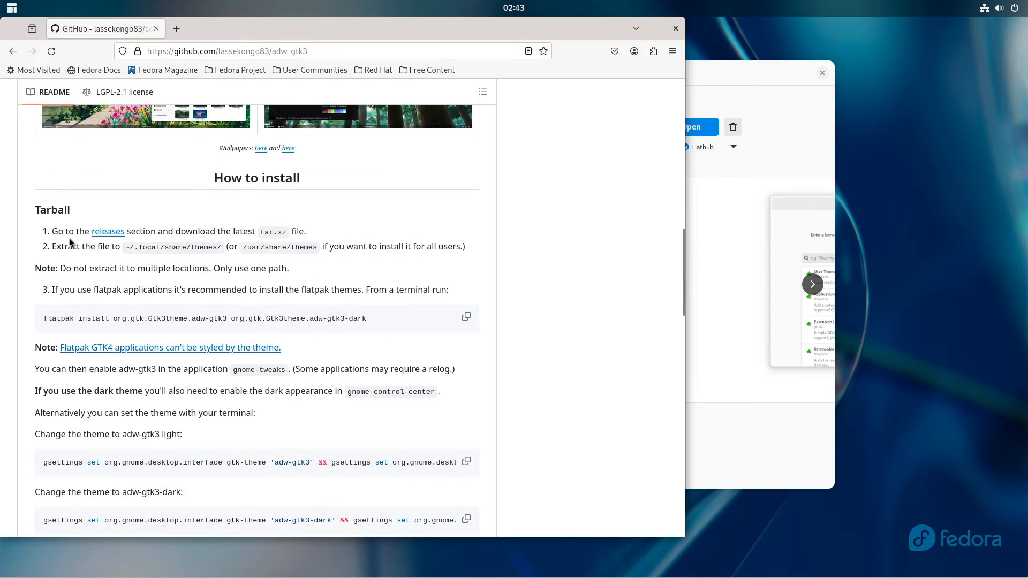
click(117, 235)
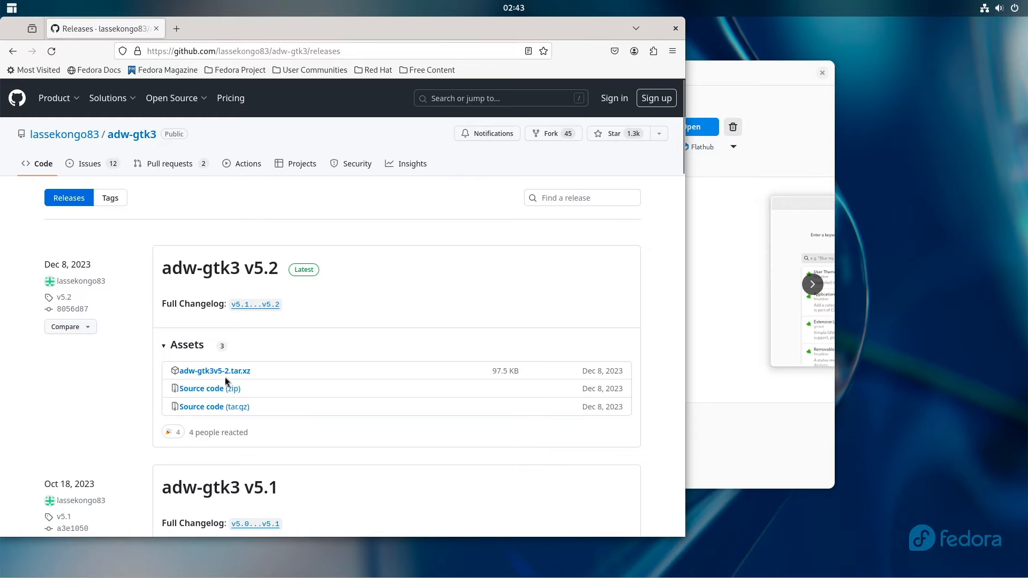
click(231, 378)
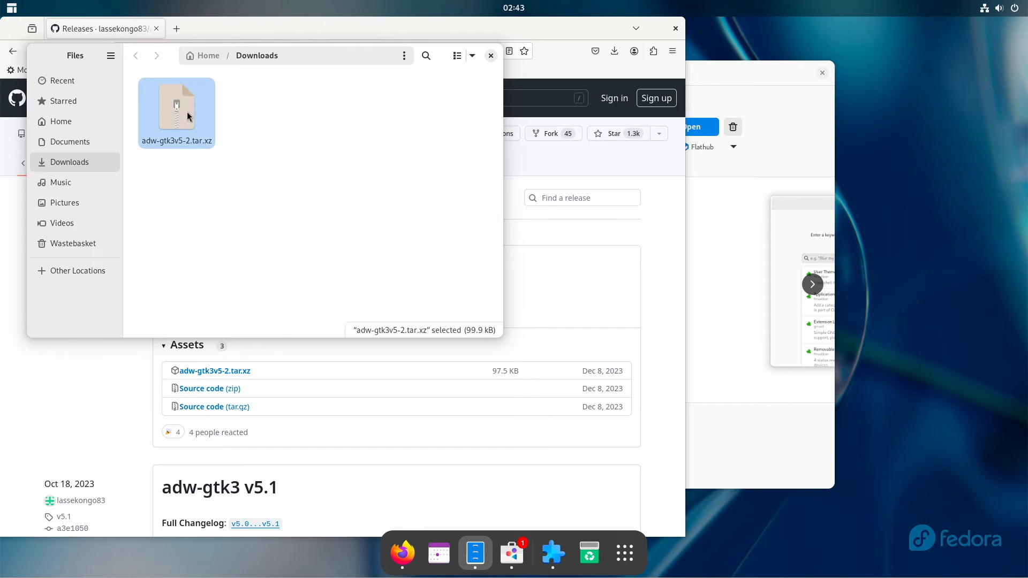
Step: Extract adw-gtk3v5-2.tar.xz in the Downloads folder and move the file manager window aside to make room for another
right_click(185, 108)
click(230, 123)
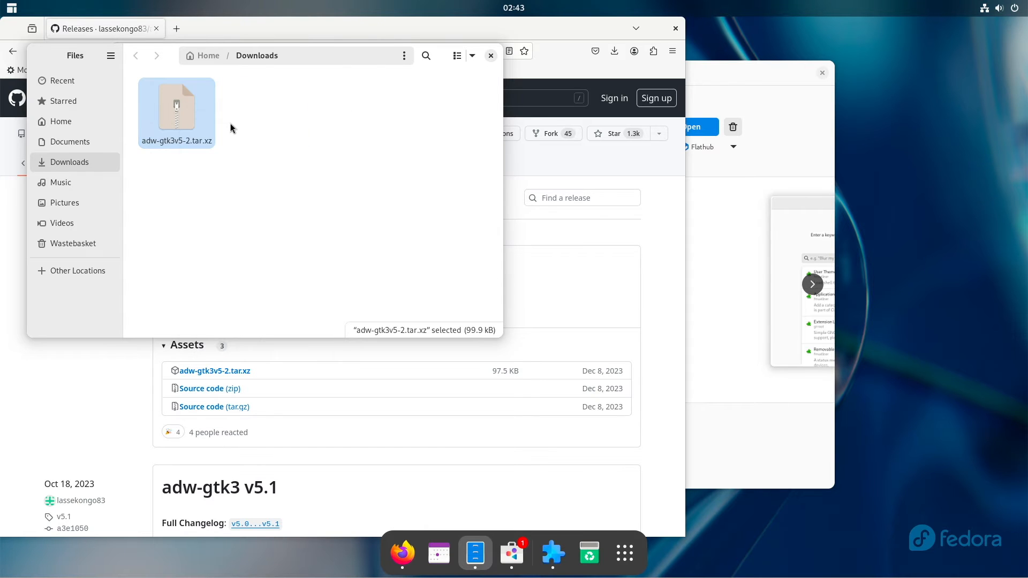
click(372, 154)
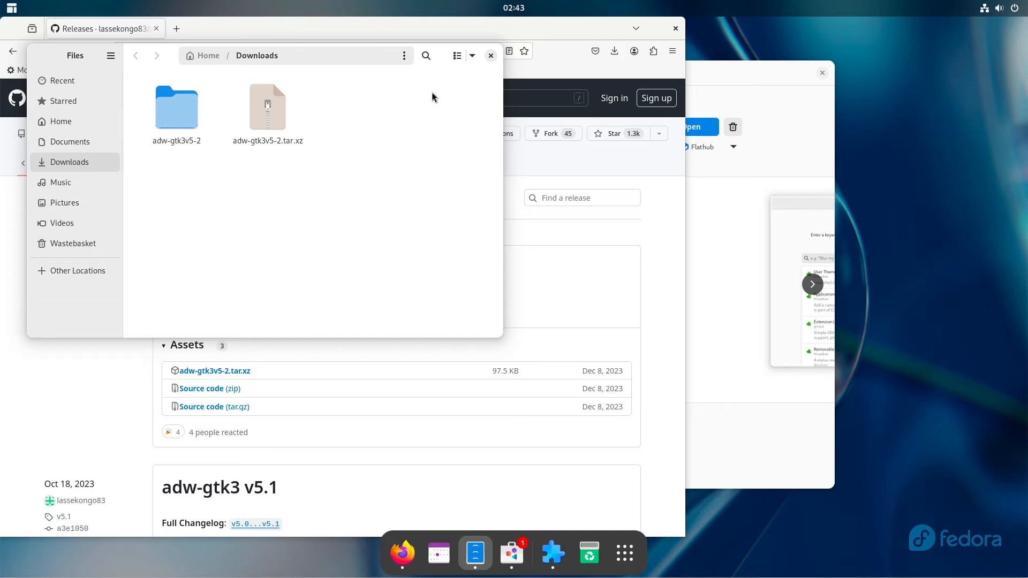
drag(453, 73, 769, 86)
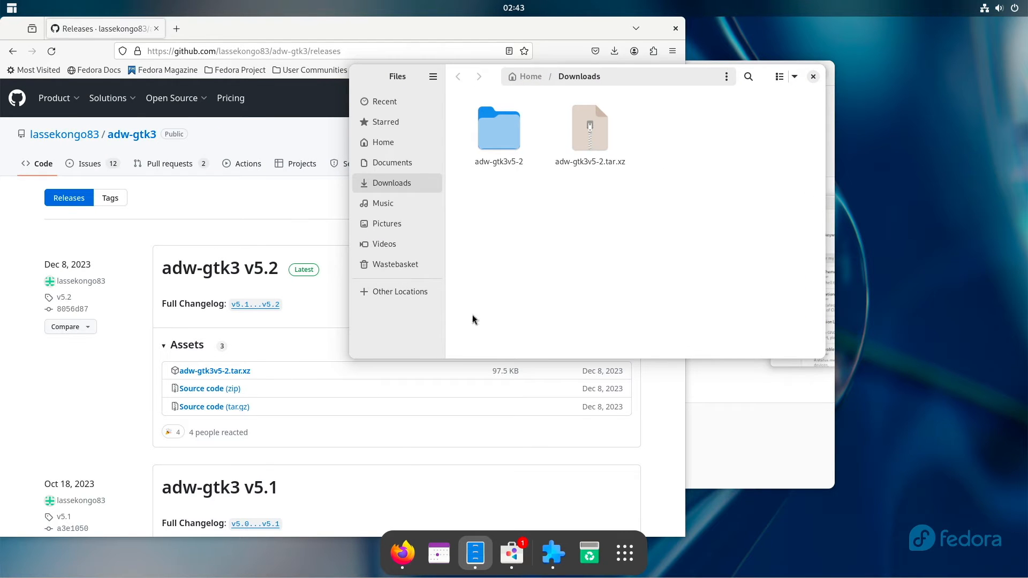
Step: Open a second Files window on Home, show its hidden files and place it clear of the Downloads window's contents
right_click(483, 557)
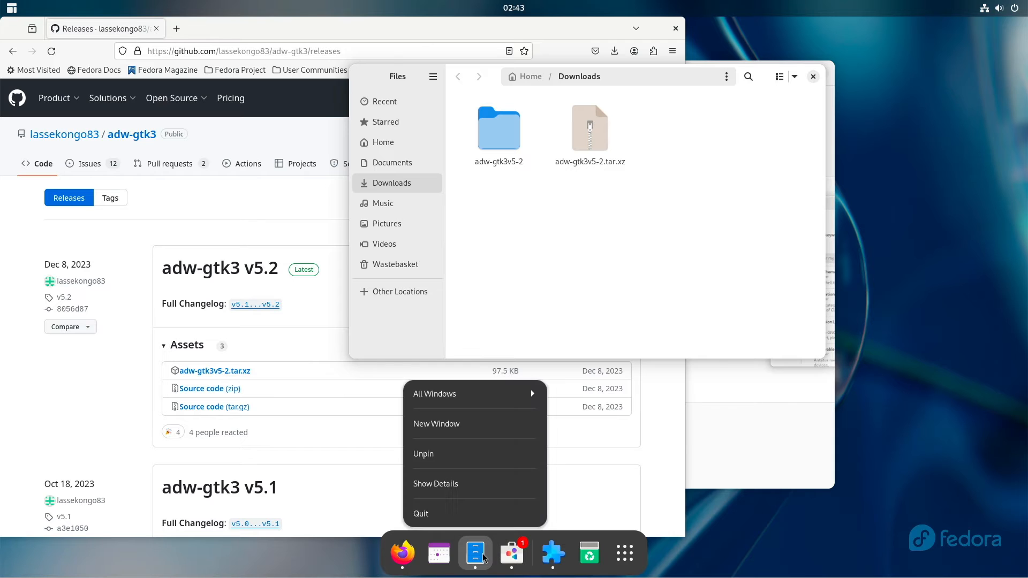
click(460, 425)
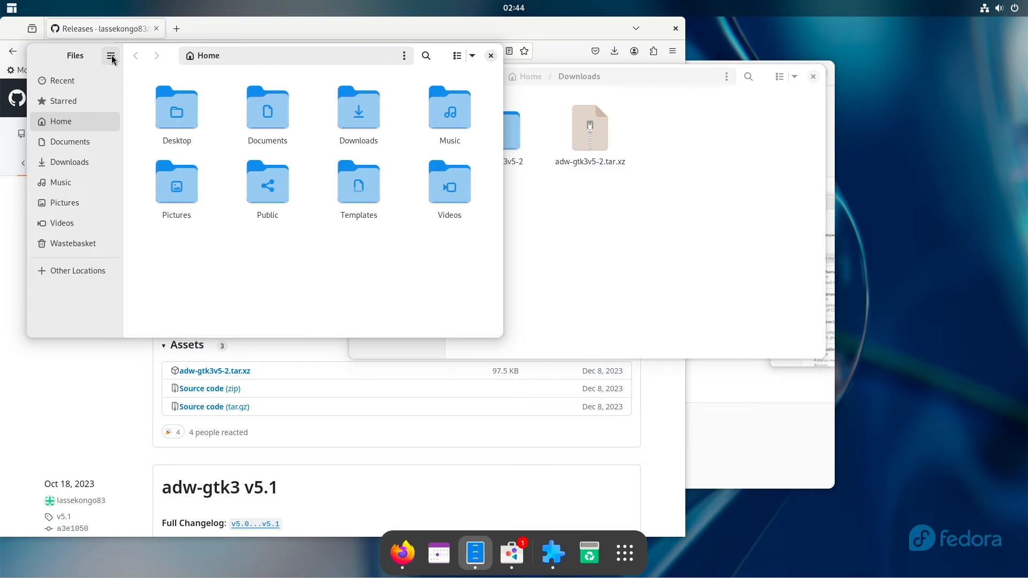
click(111, 56)
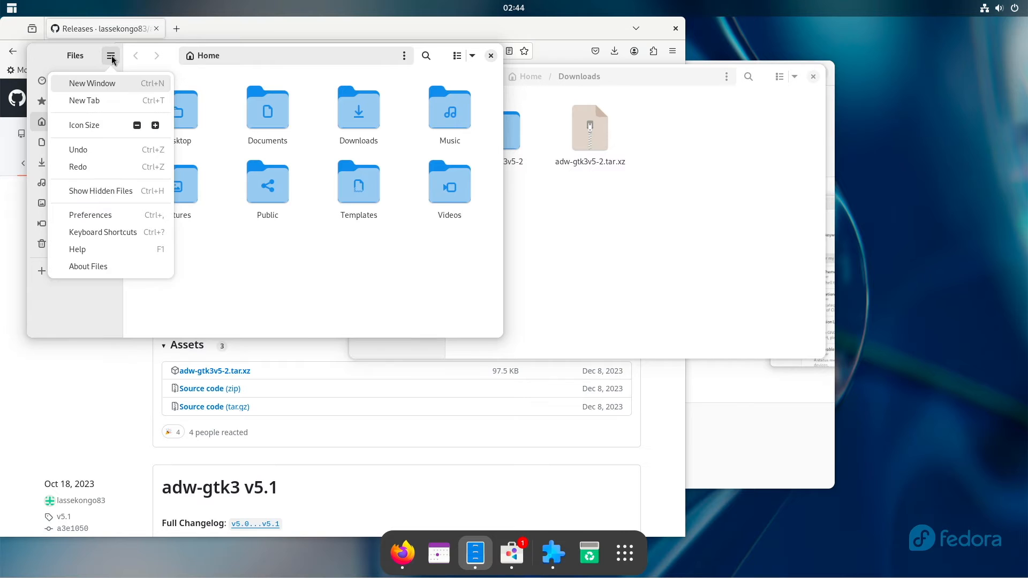
click(112, 193)
drag(62, 58, 120, 221)
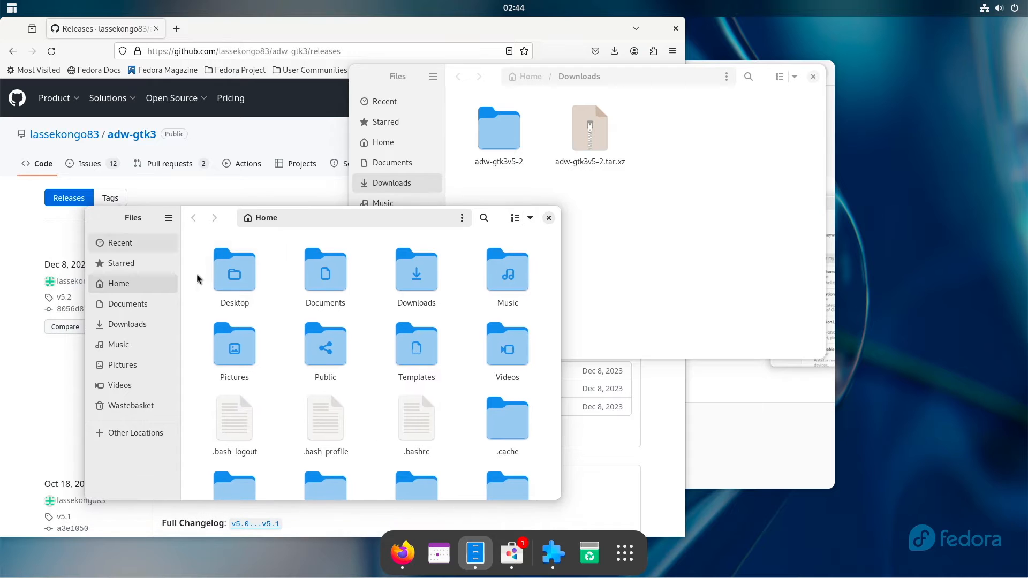
Step: Create a hidden folder named .themes in the Home folder and open it
right_click(287, 274)
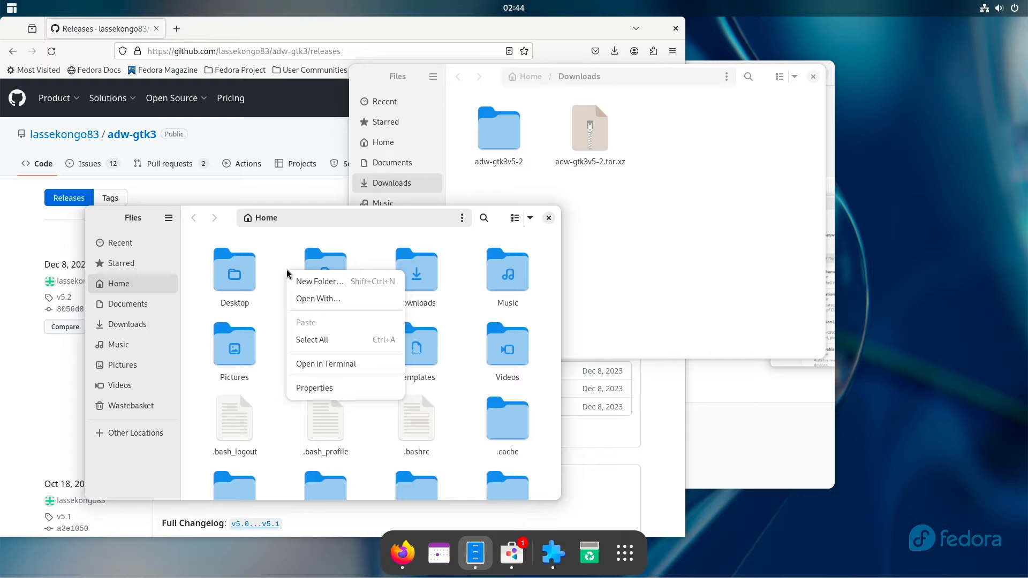
click(304, 281)
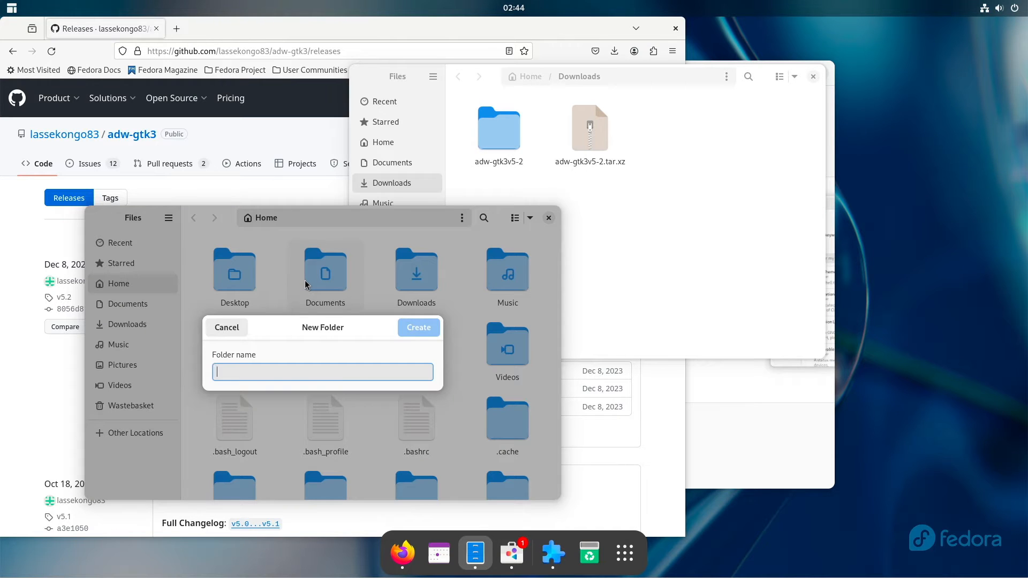
text(.themes)
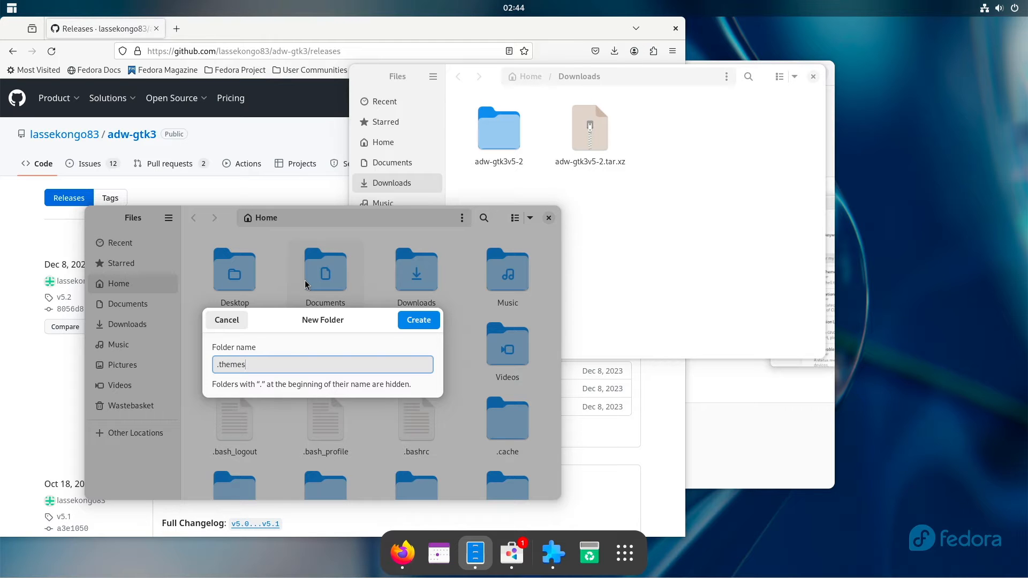
key(Return)
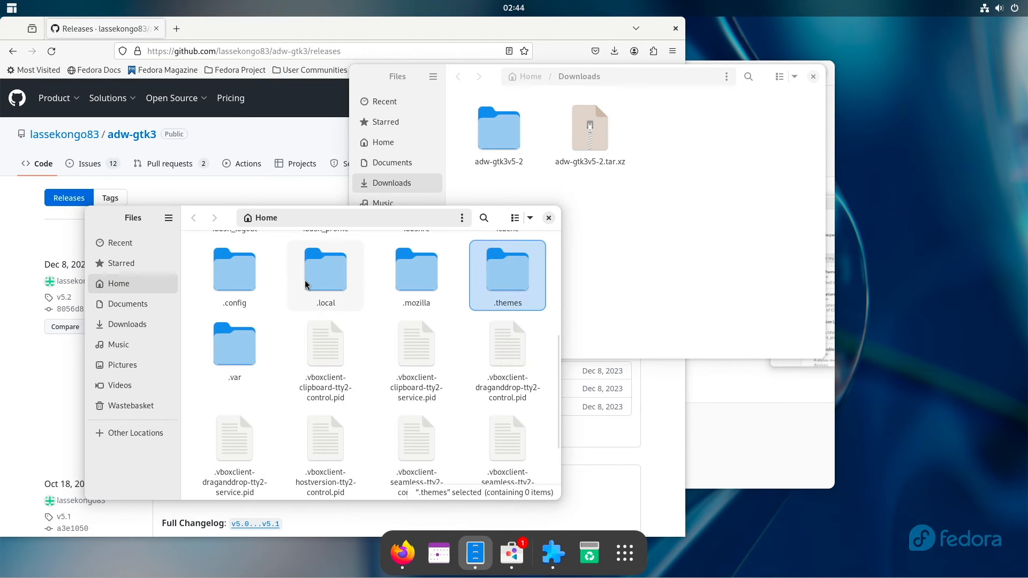
double_click(511, 284)
Step: Copy the adw-gtk3 and adw-gtk3-dark folders from the extracted adw-gtk3v5-2 folder into .themes
click(609, 256)
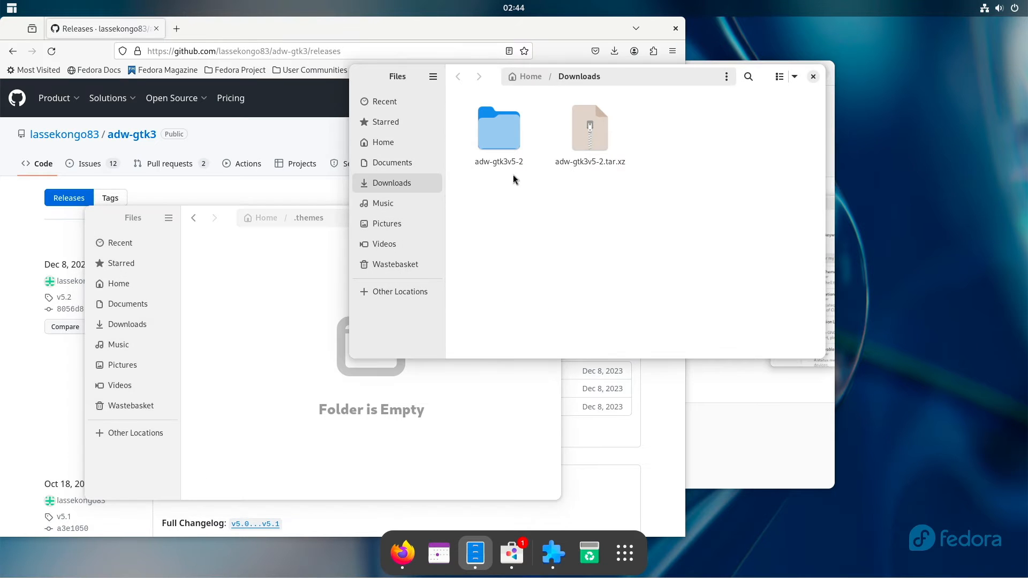
double_click(507, 144)
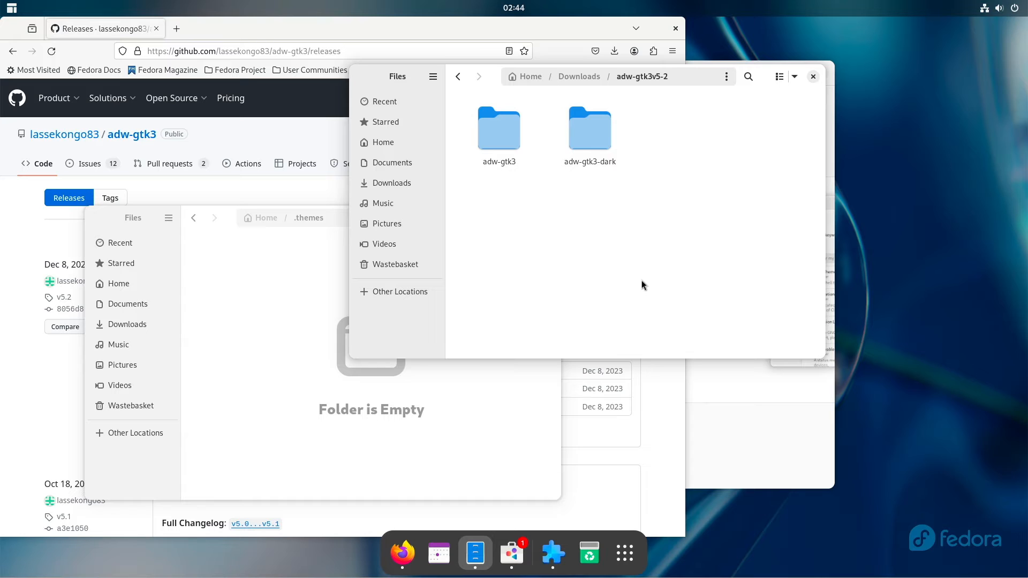
drag(645, 237, 467, 112)
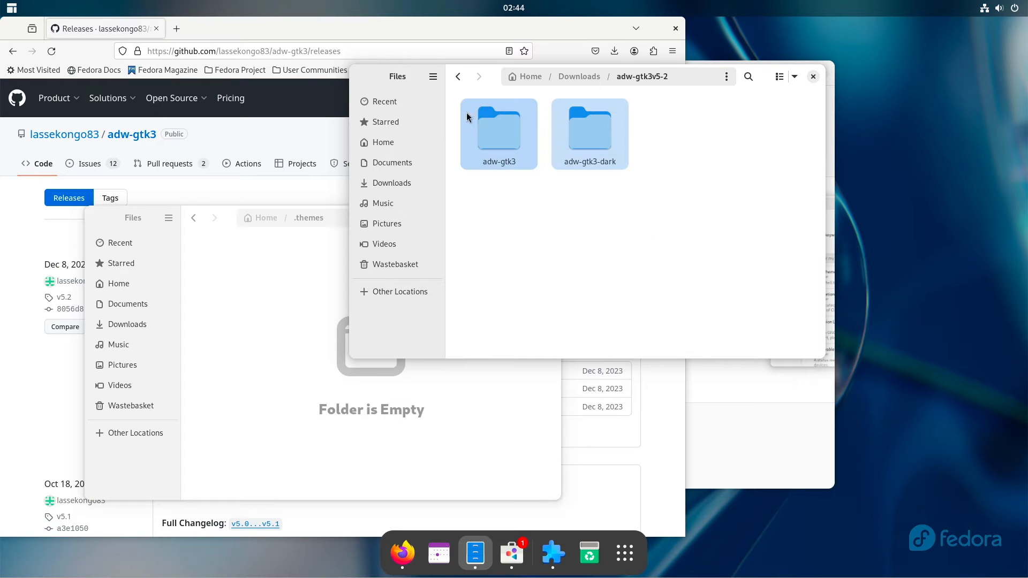
right_click(502, 129)
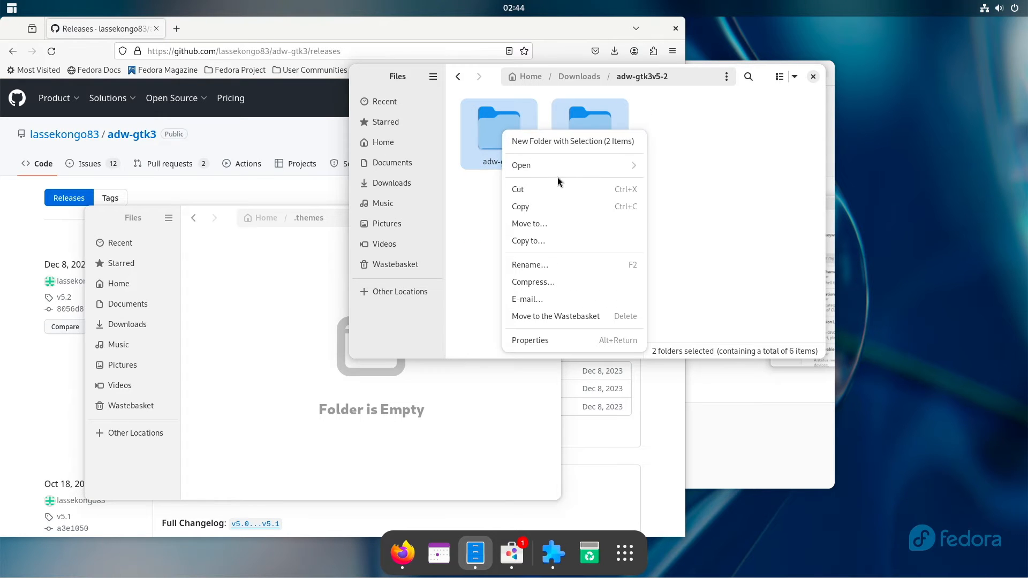
click(554, 204)
click(262, 290)
right_click(262, 289)
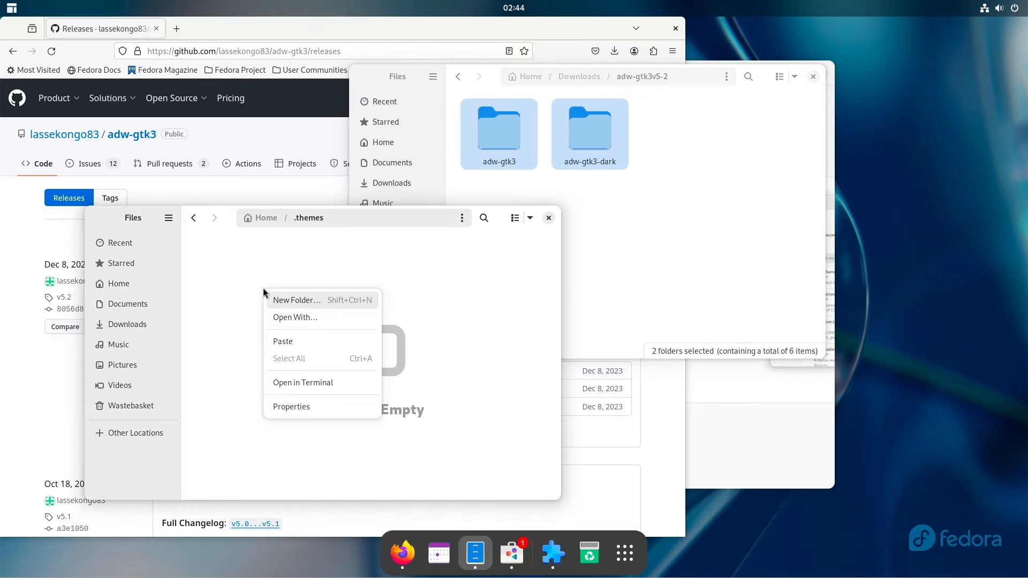
click(297, 344)
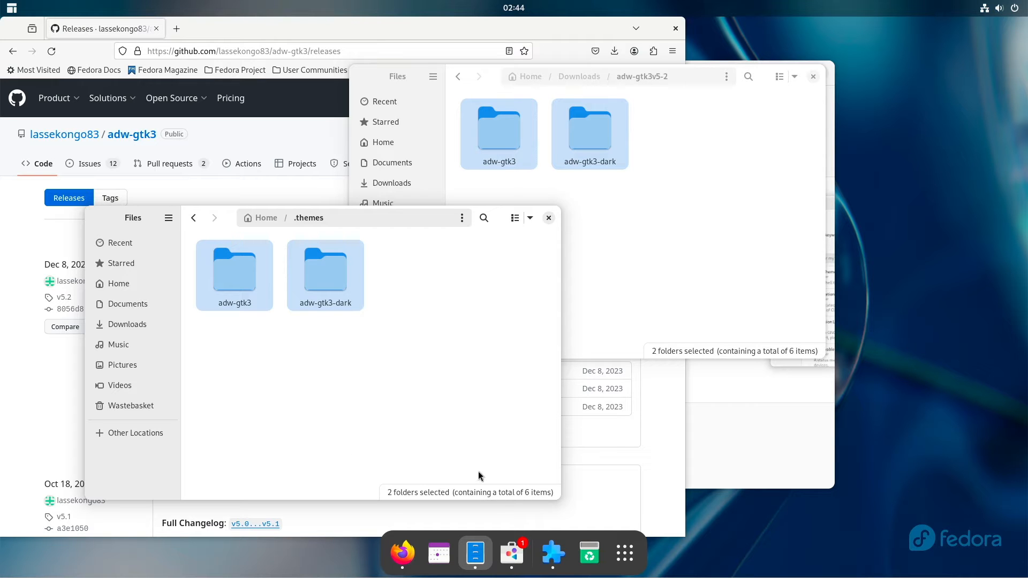
Step: Search the installed applications for "tweak", pin Tweaks to the dash and leave the overview
click(625, 554)
text(tweak)
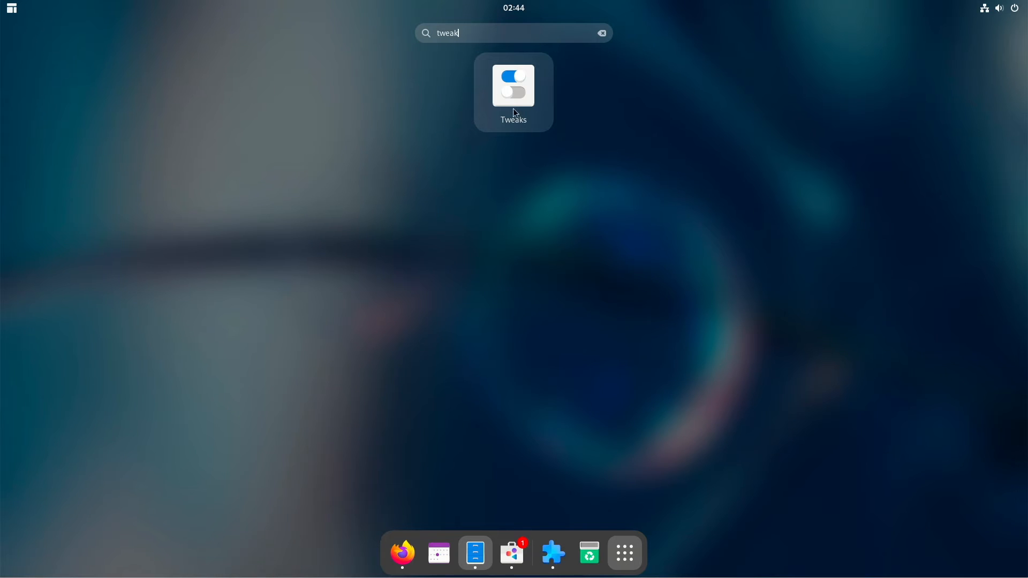
right_click(512, 89)
click(607, 93)
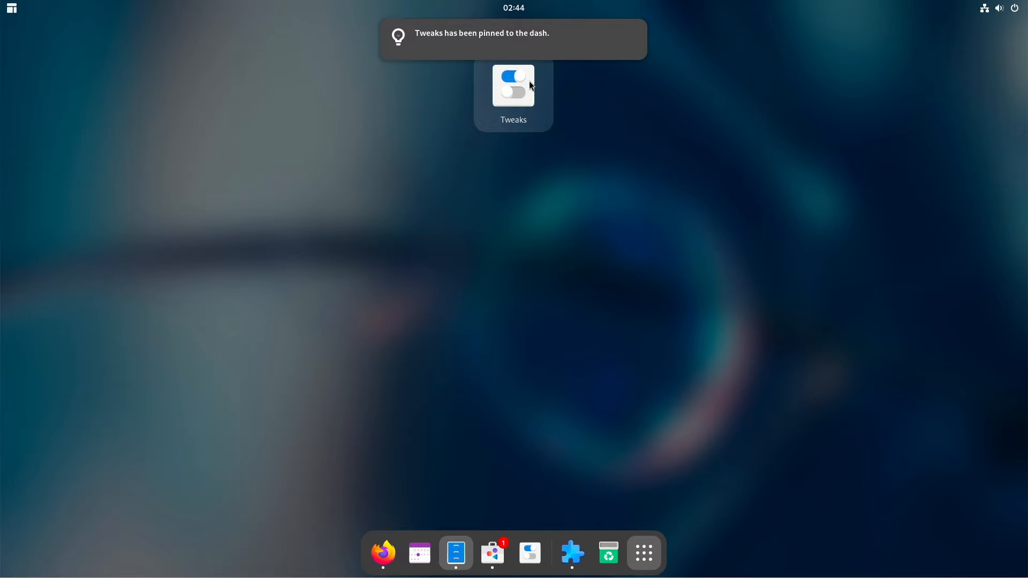
key(super)
Step: Launch Tweaks, move its window clear of the .themes folders and open the Appearance settings
click(531, 553)
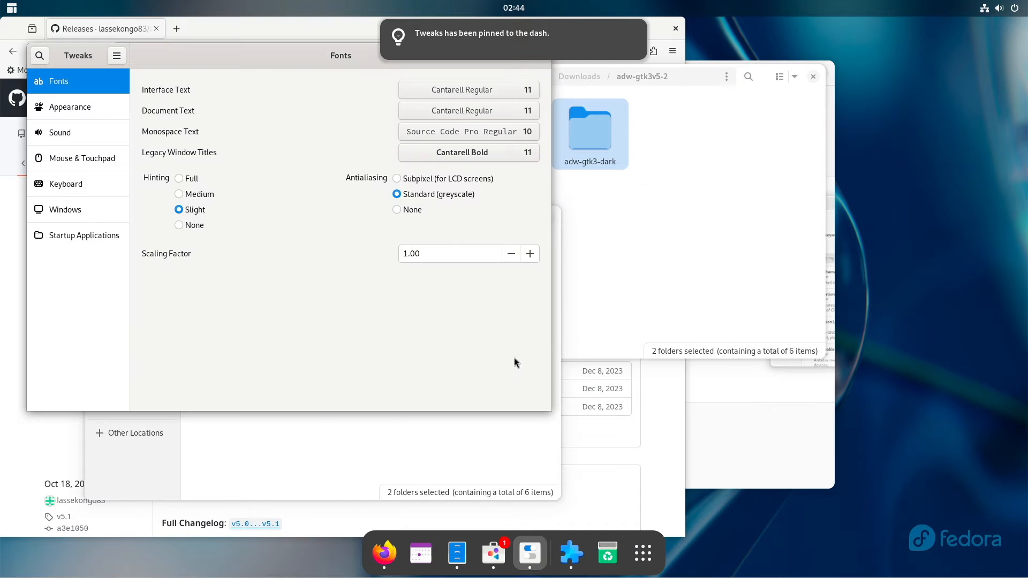
drag(277, 54, 655, 128)
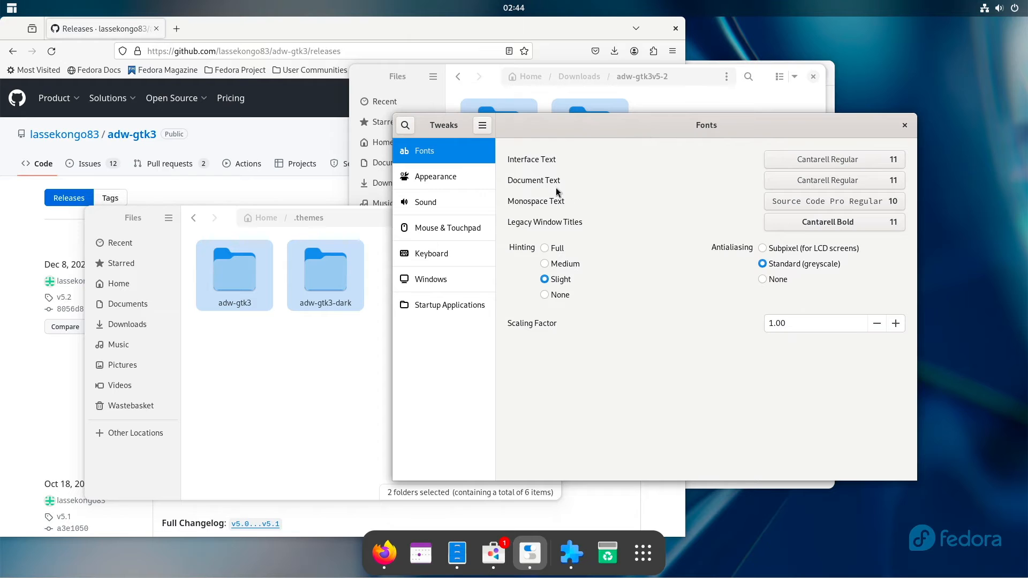
click(449, 179)
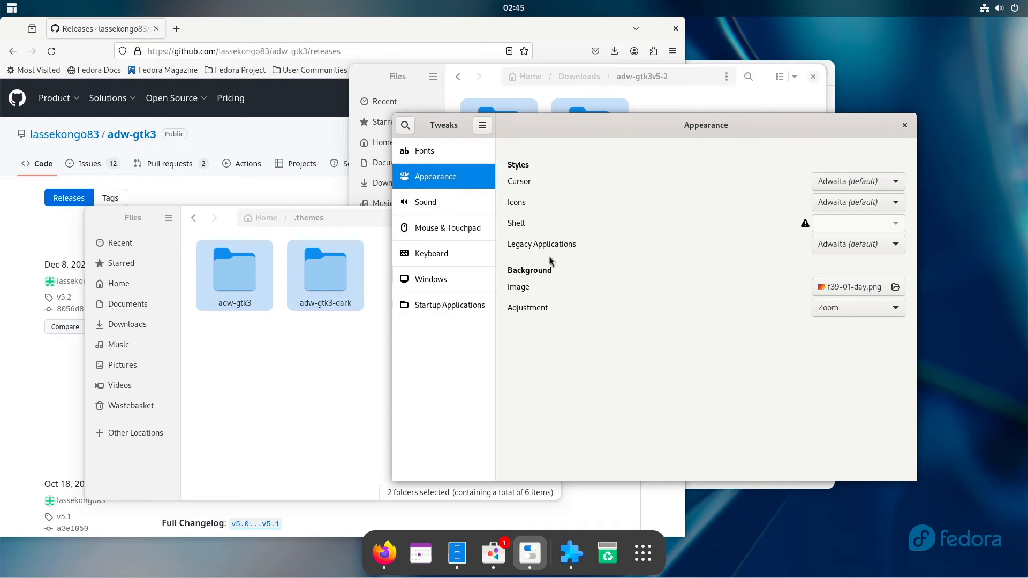
Step: Check the Legacy Applications theme choices in Tweaks against the folders in .themes, shifting the folder window clear
click(866, 246)
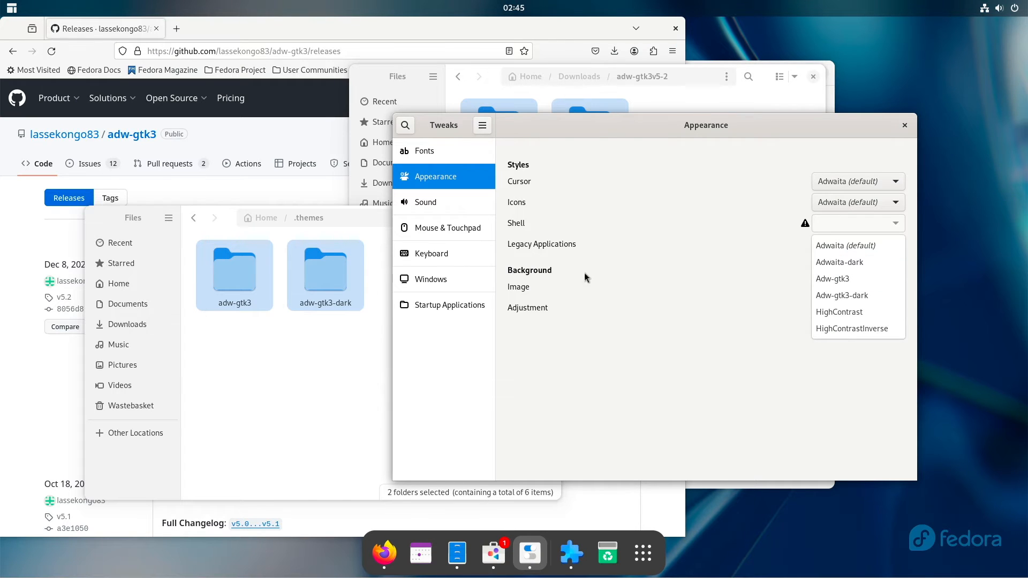
click(618, 393)
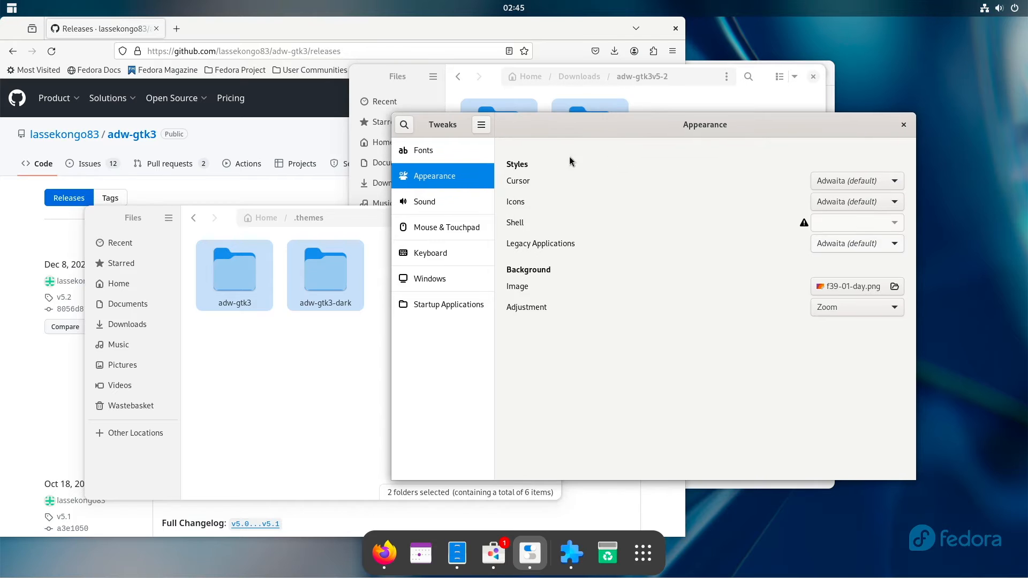
drag(109, 218, 89, 211)
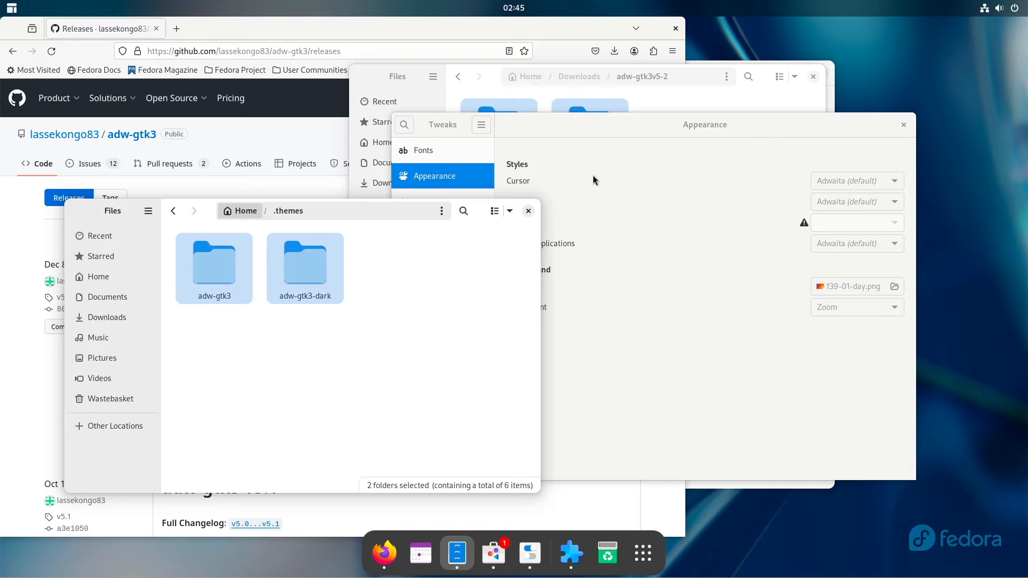
click(616, 141)
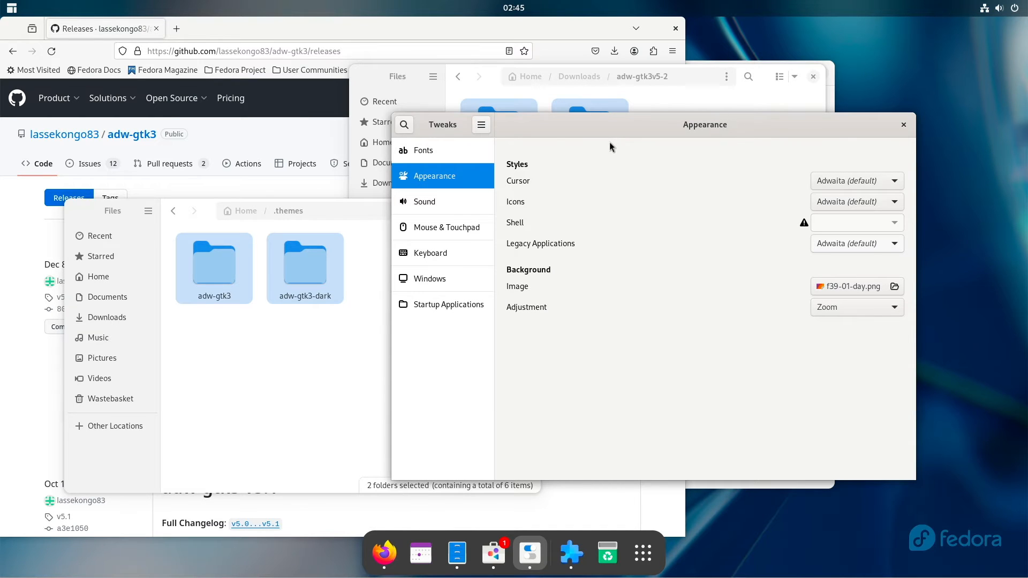
click(256, 371)
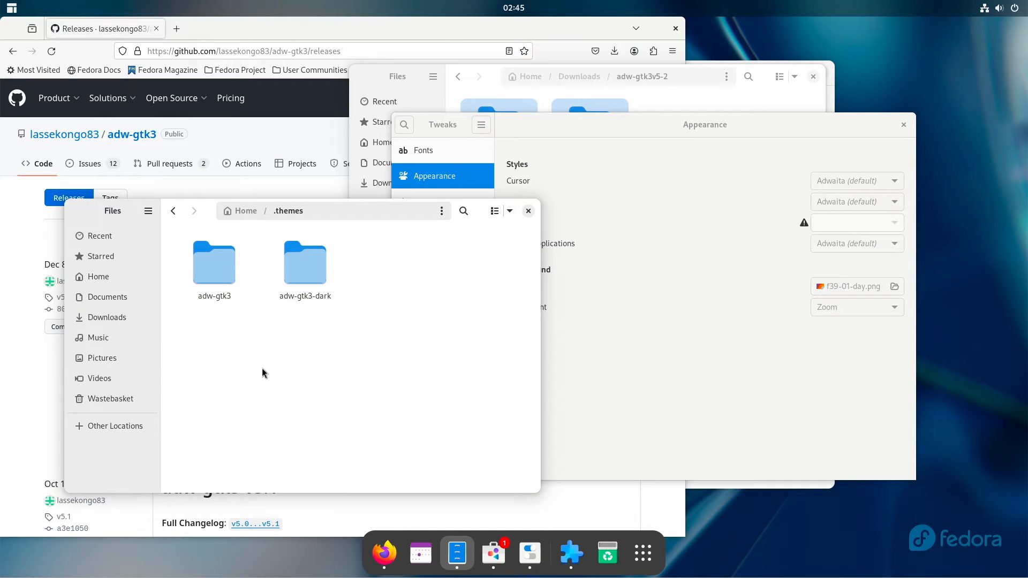
click(769, 428)
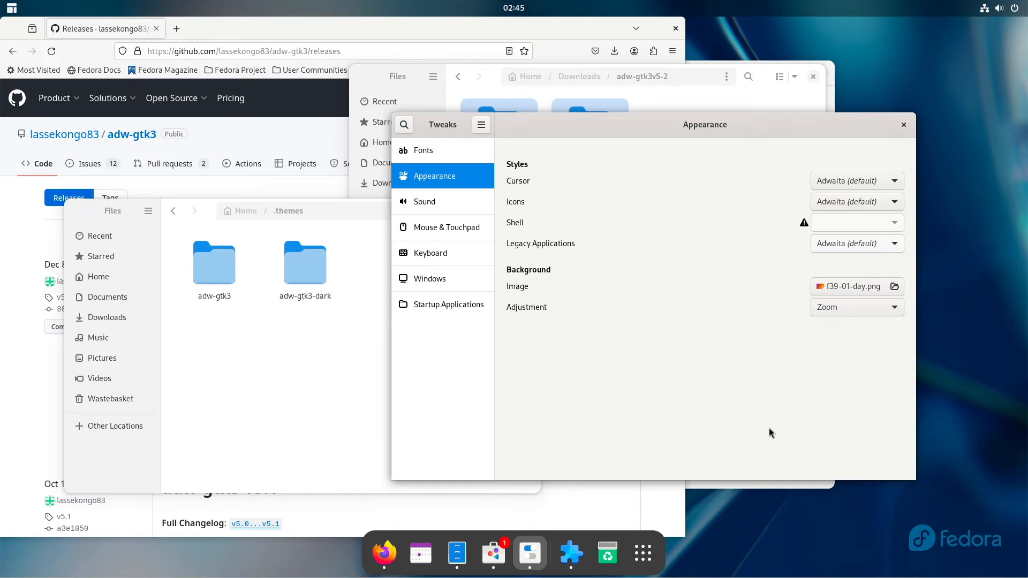
Step: Set the Legacy Applications style to Adw-gtk3 and reposition the Tweaks window
click(895, 244)
click(867, 274)
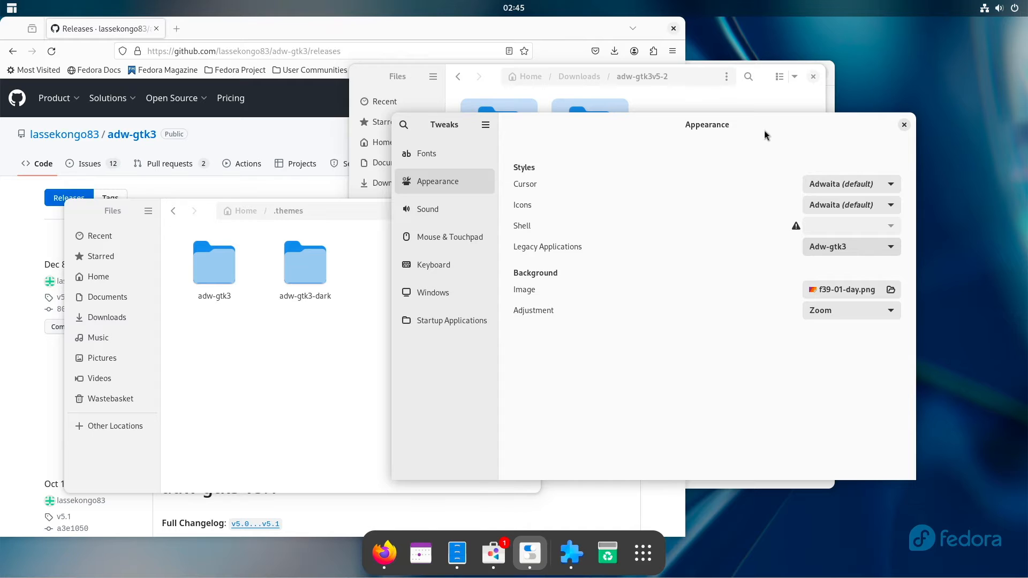
drag(581, 126, 625, 141)
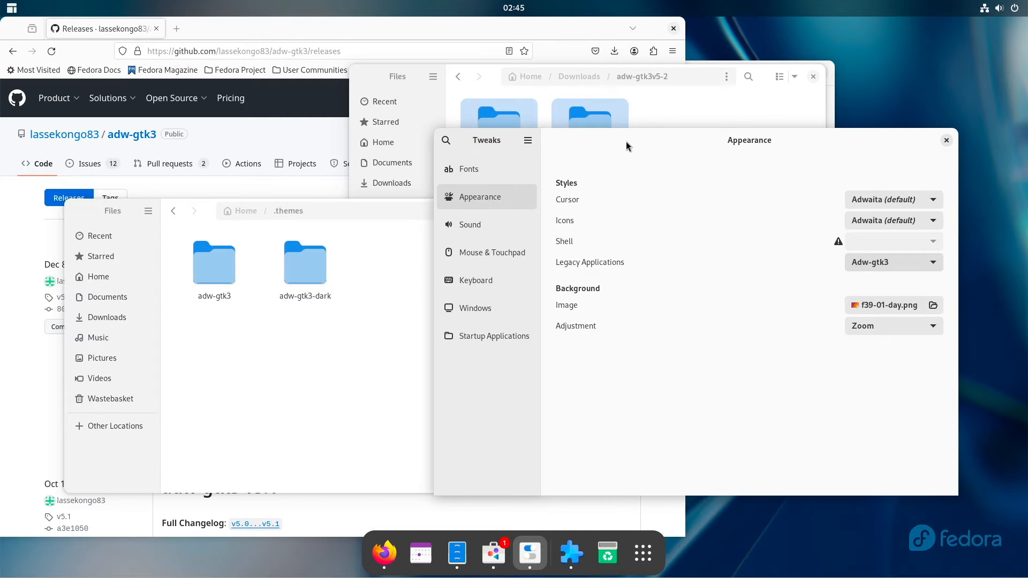
Step: Enable the Maximise and Minimise titlebar buttons and set their placement to Left
click(477, 309)
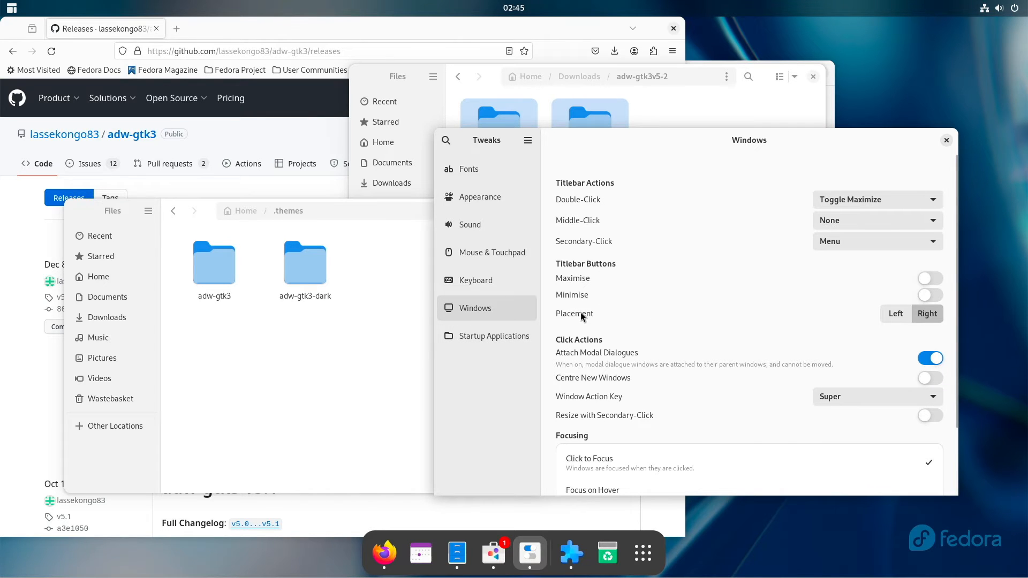
click(931, 278)
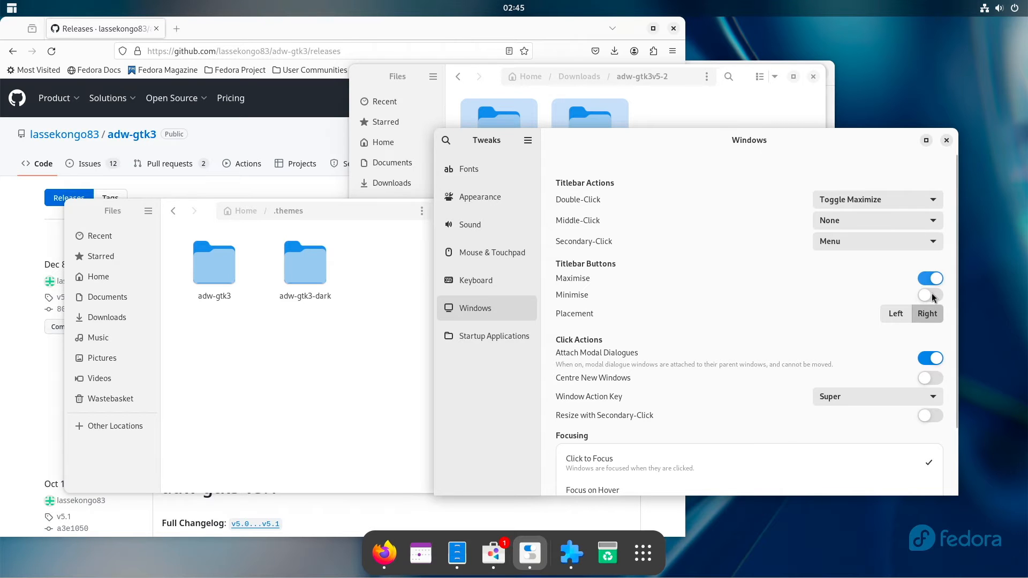
click(934, 296)
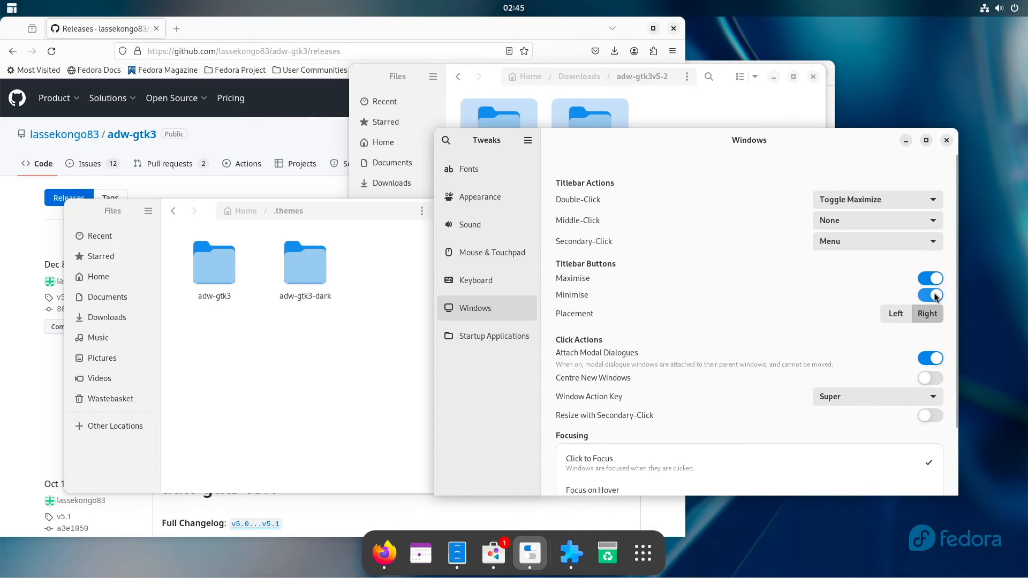
click(895, 316)
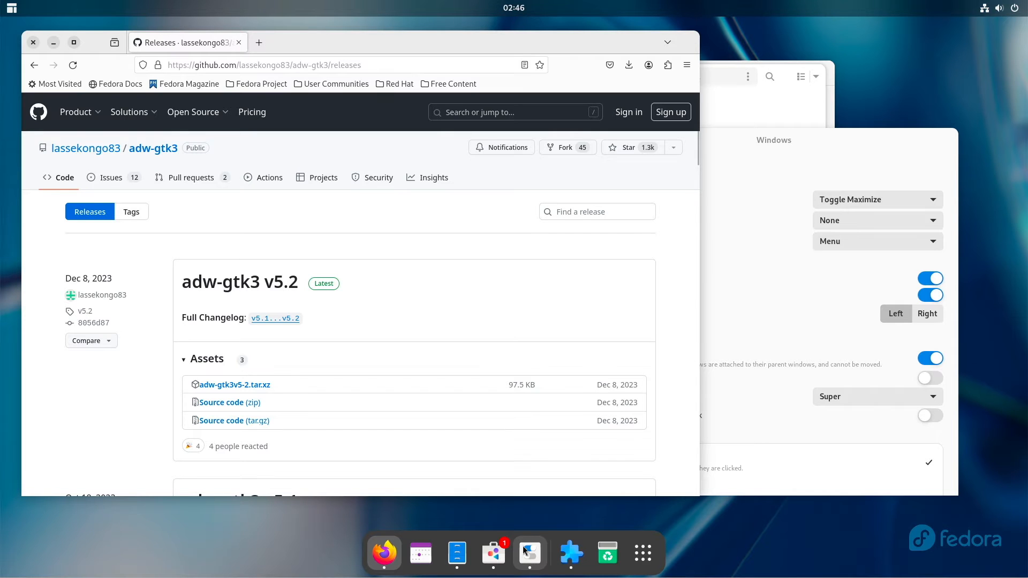
Step: Switch to Extension Manager and open the installed Dash to Dock extension's settings, placing its window clear of the list
click(573, 555)
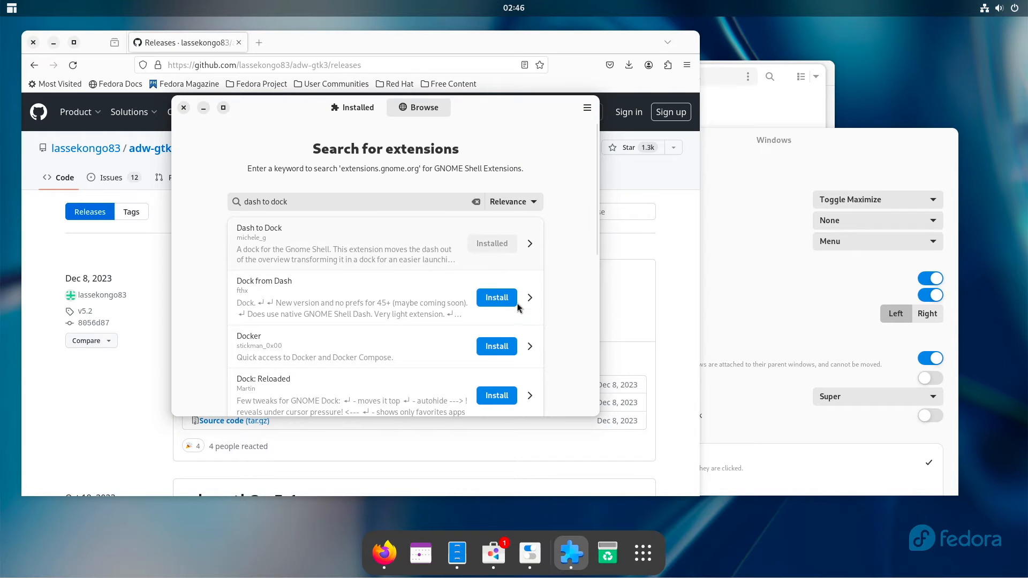
click(366, 116)
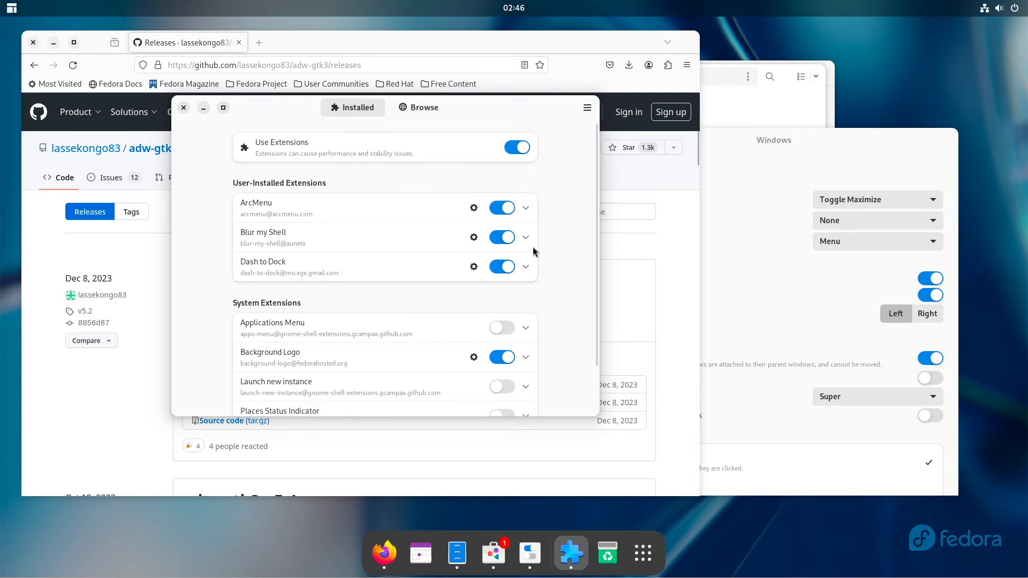
click(473, 269)
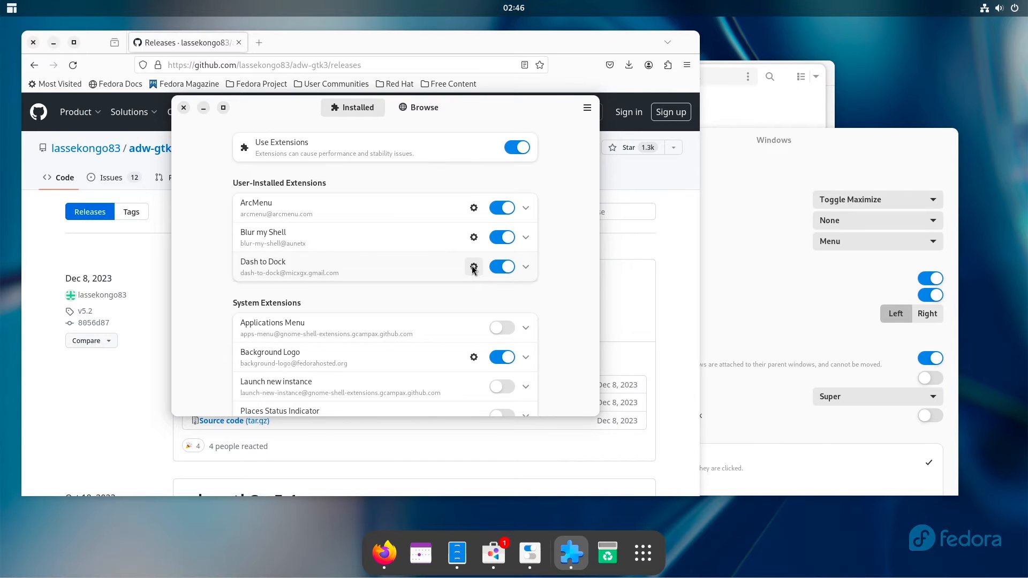
drag(529, 71, 698, 50)
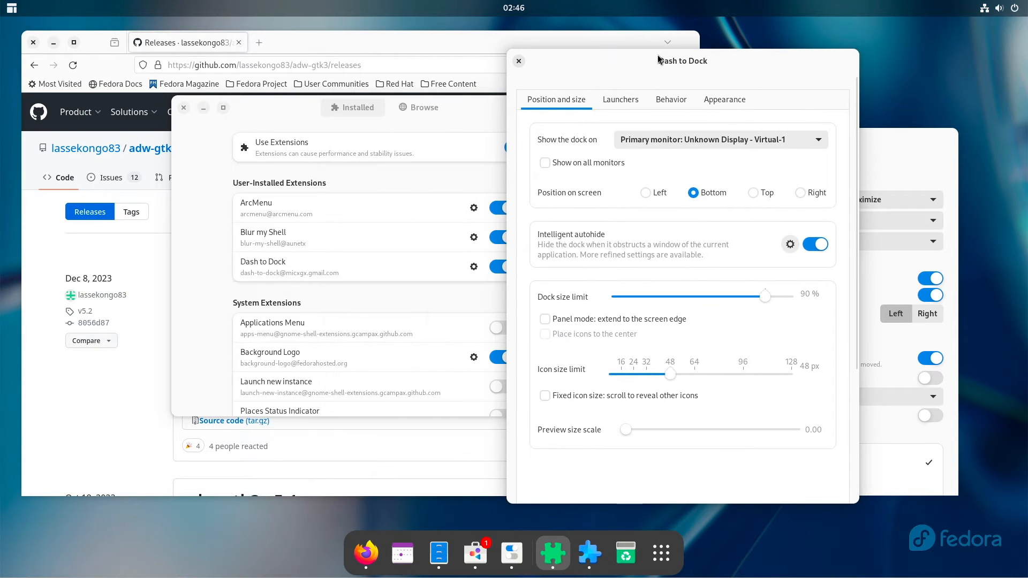
Step: Turn off the dock's Intelligent autohide and set the icon size limit to 32 px
click(819, 245)
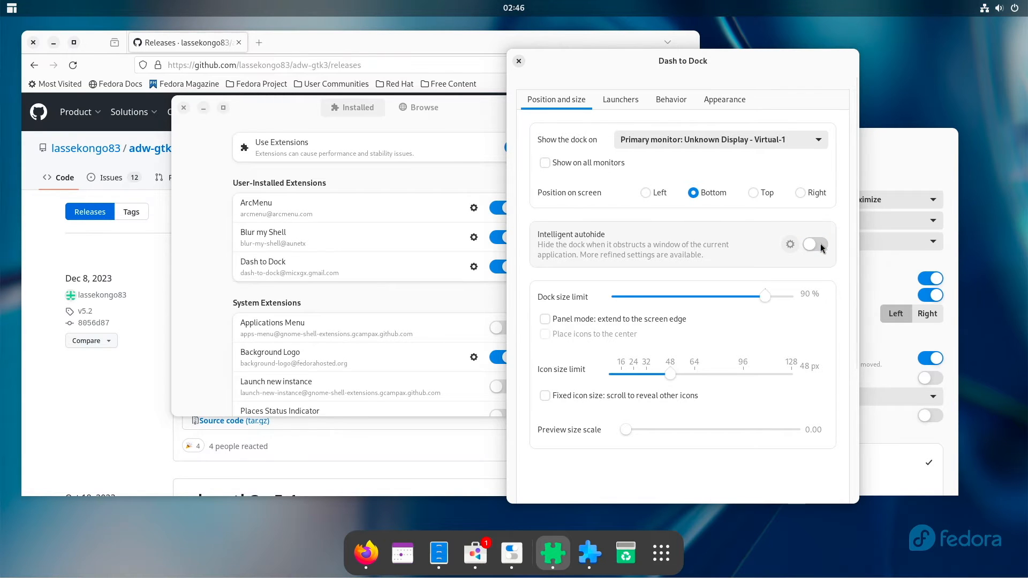
drag(670, 375, 647, 373)
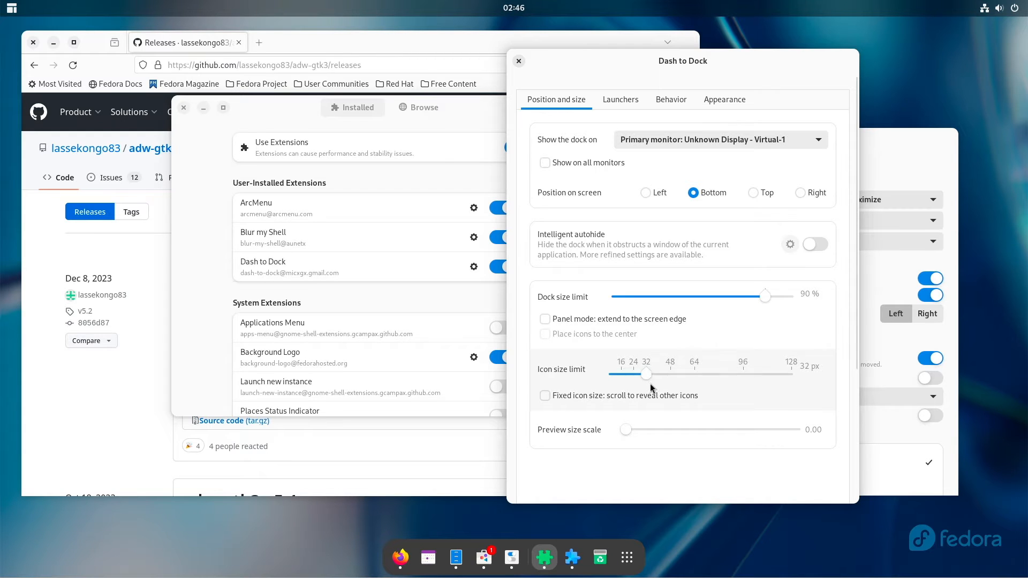
Step: Enable Shrink the dash and customize the dash color to black
click(728, 100)
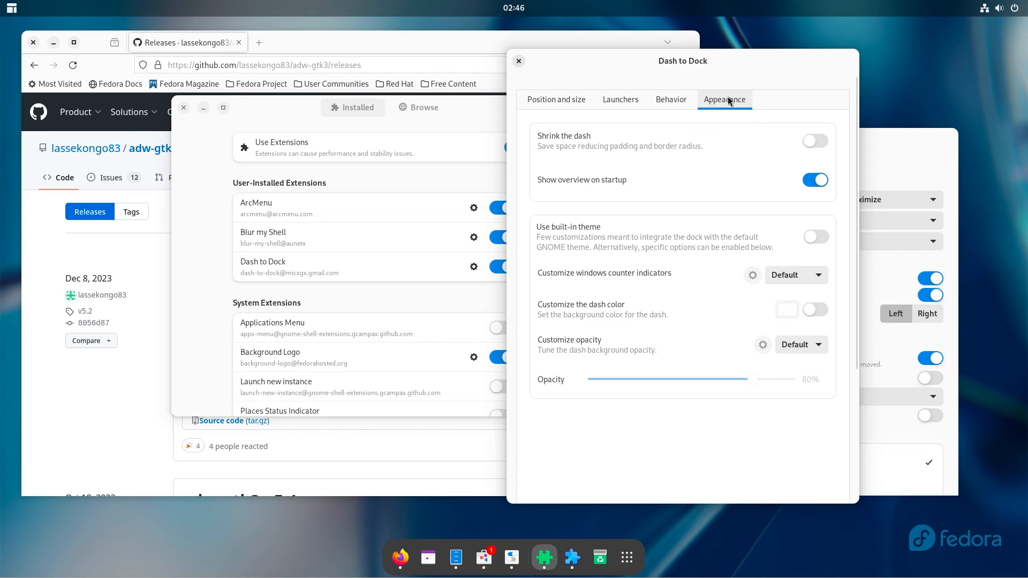
click(815, 141)
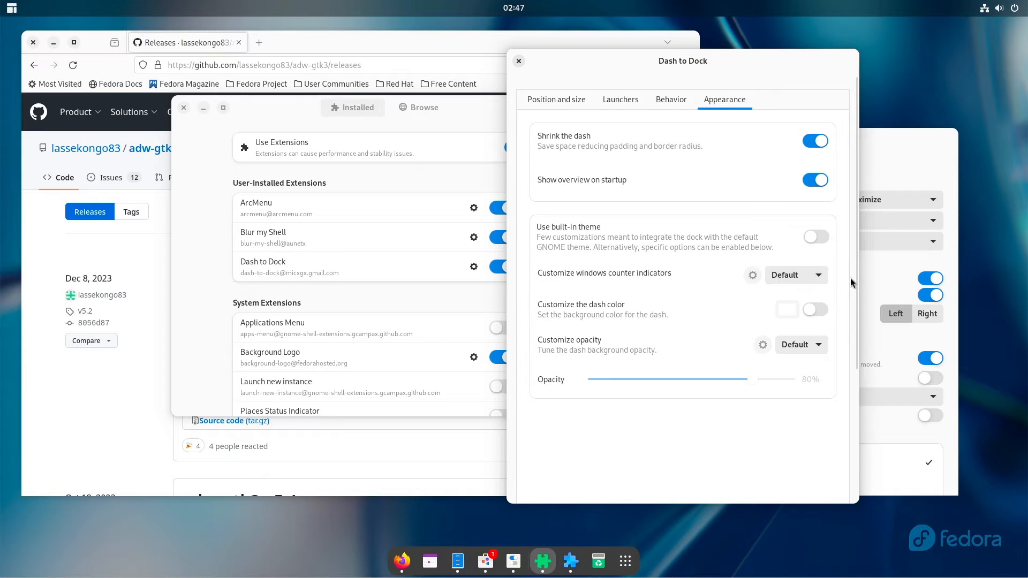
click(815, 311)
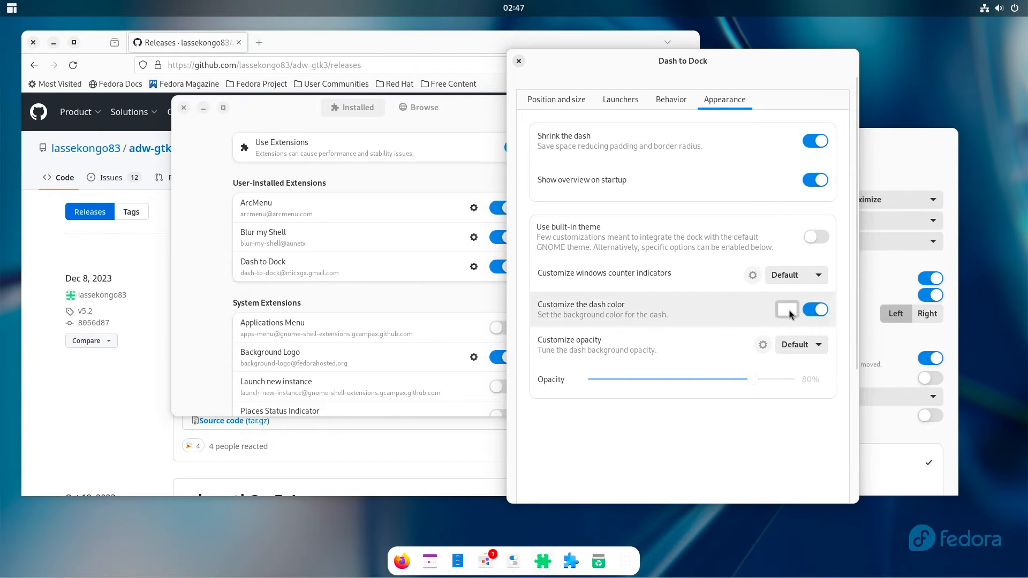
click(787, 310)
click(794, 308)
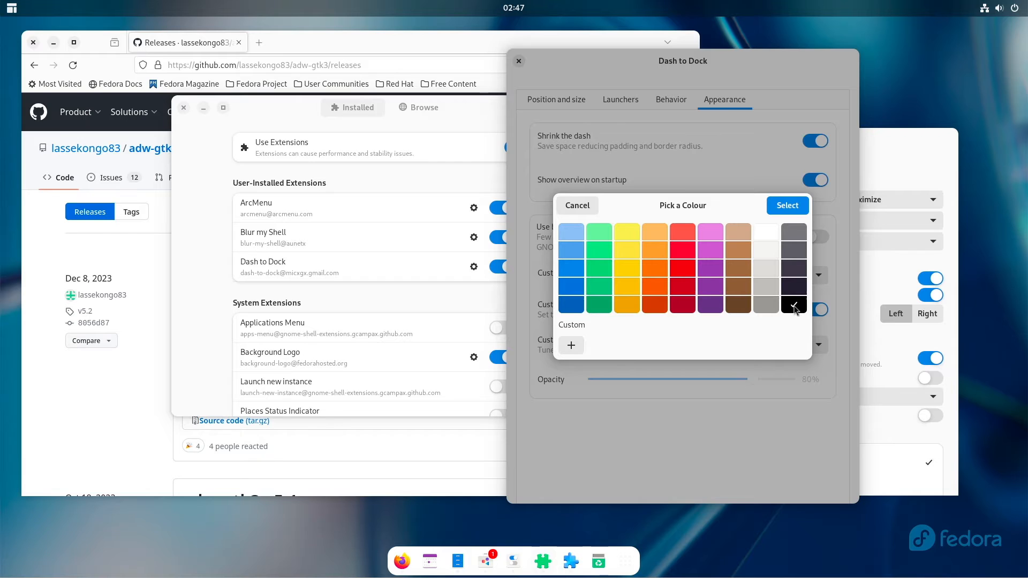
click(791, 208)
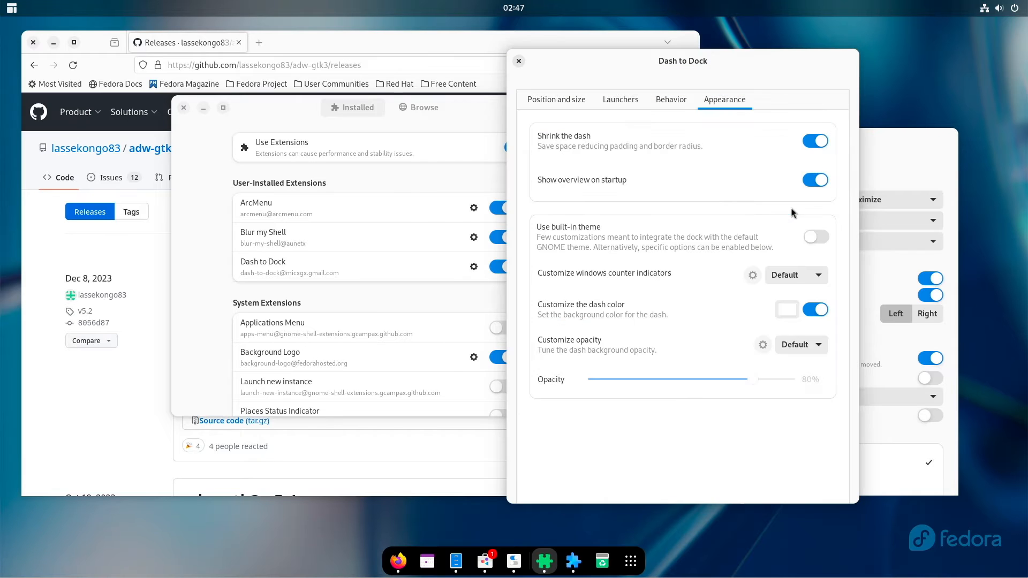
Step: Set the dash's opacity mode to Fixed, try an opacity of 32% and adjust it higher
click(816, 349)
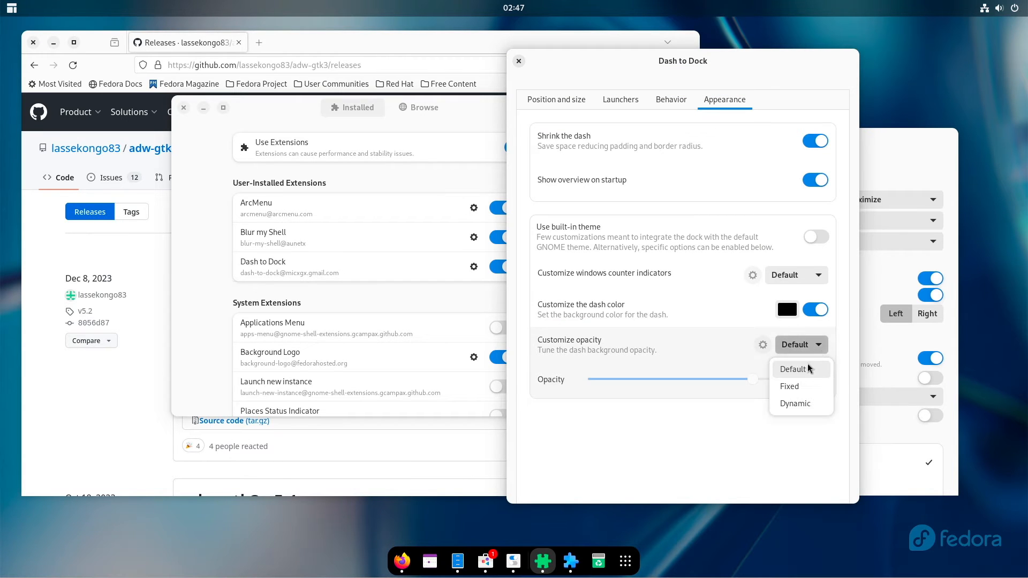
click(791, 387)
click(657, 379)
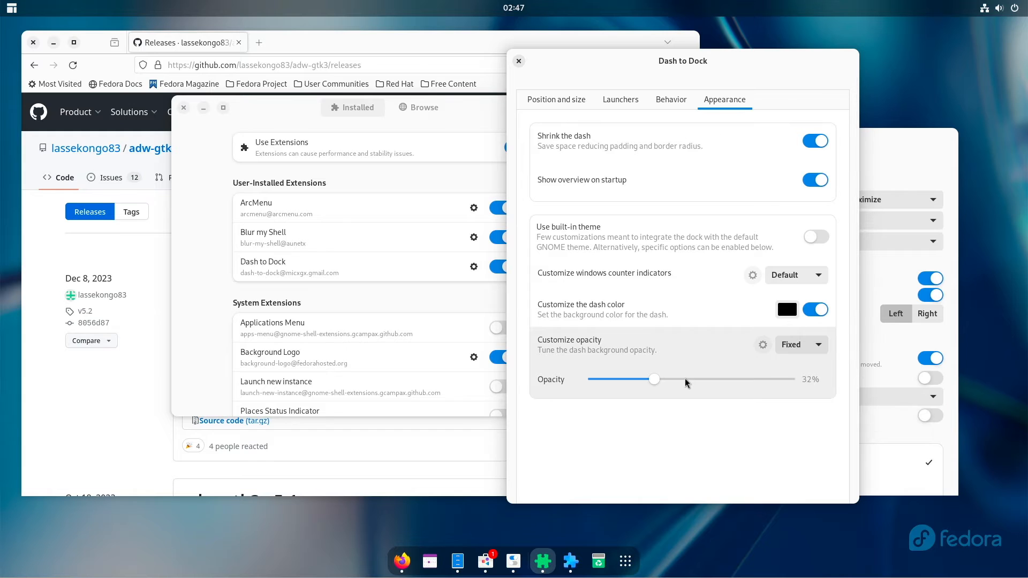
click(699, 381)
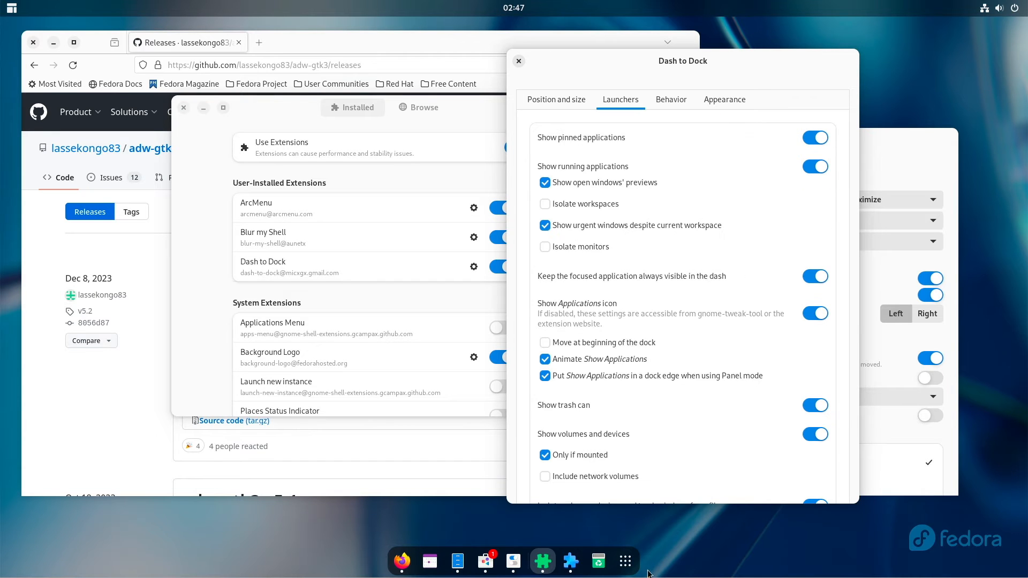
Step: Try the dock's Show Applications icon by opening the app grid, and test its visibility and Move at beginning options
click(631, 565)
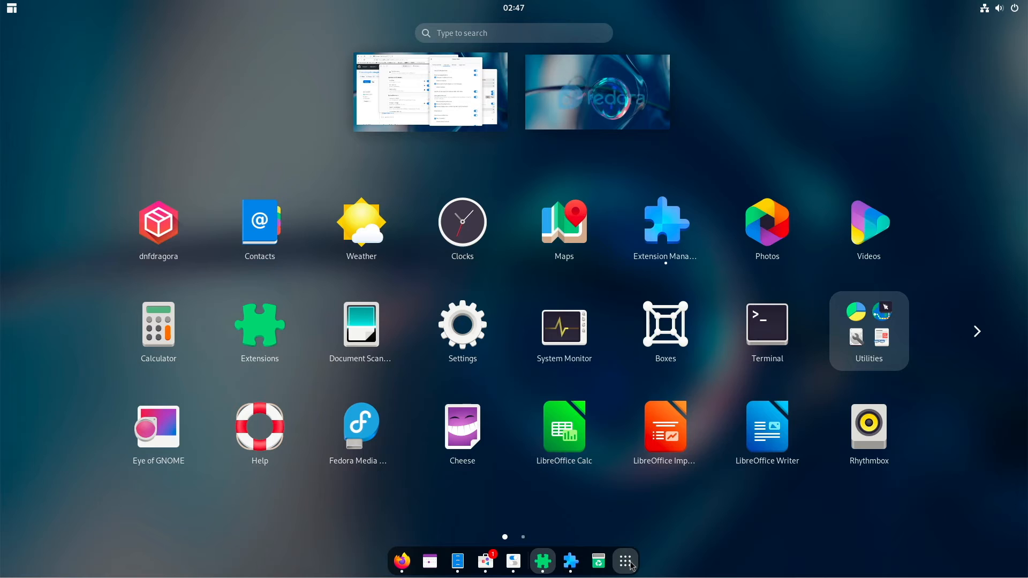
click(632, 567)
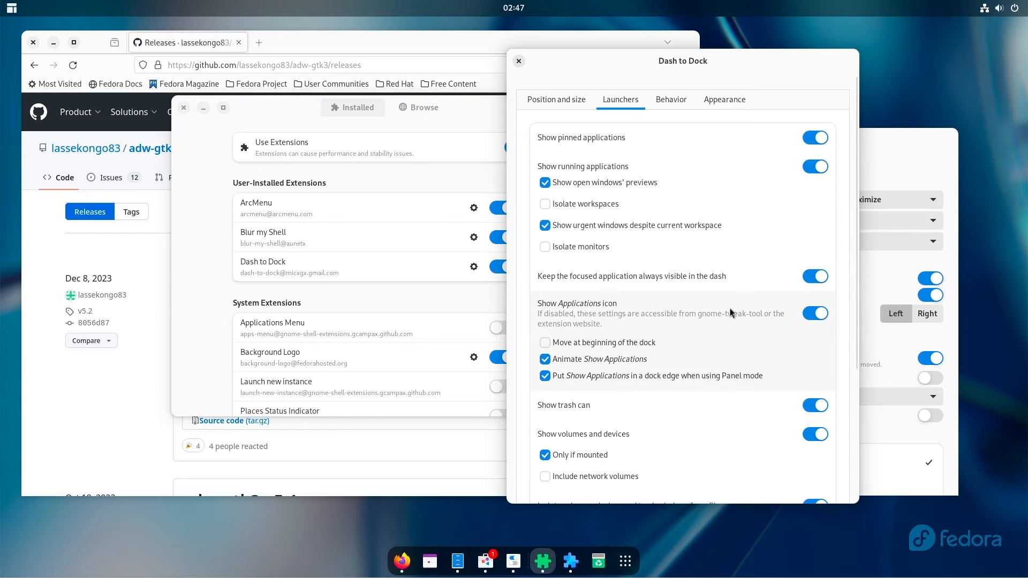
click(813, 314)
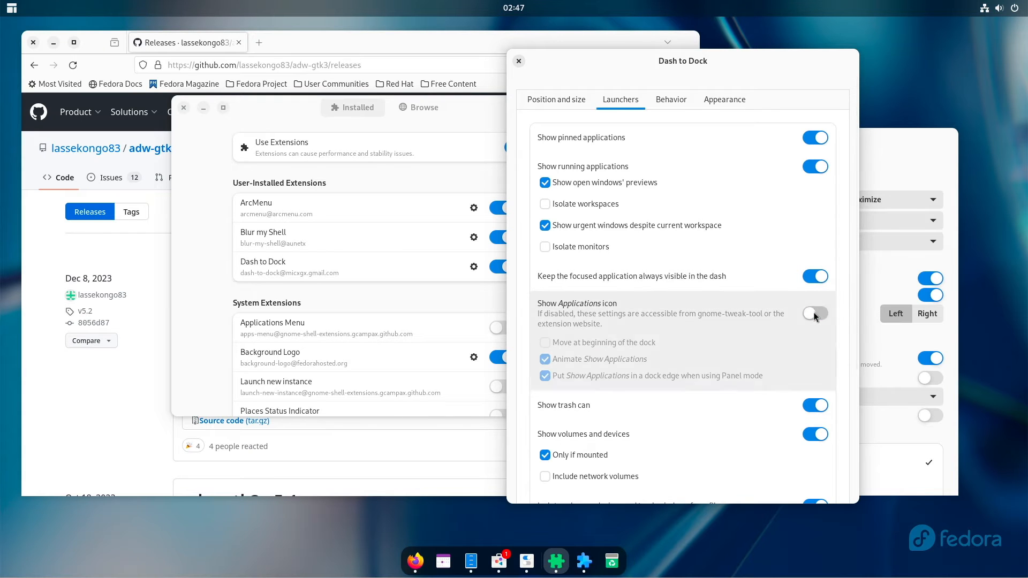
click(814, 312)
click(545, 342)
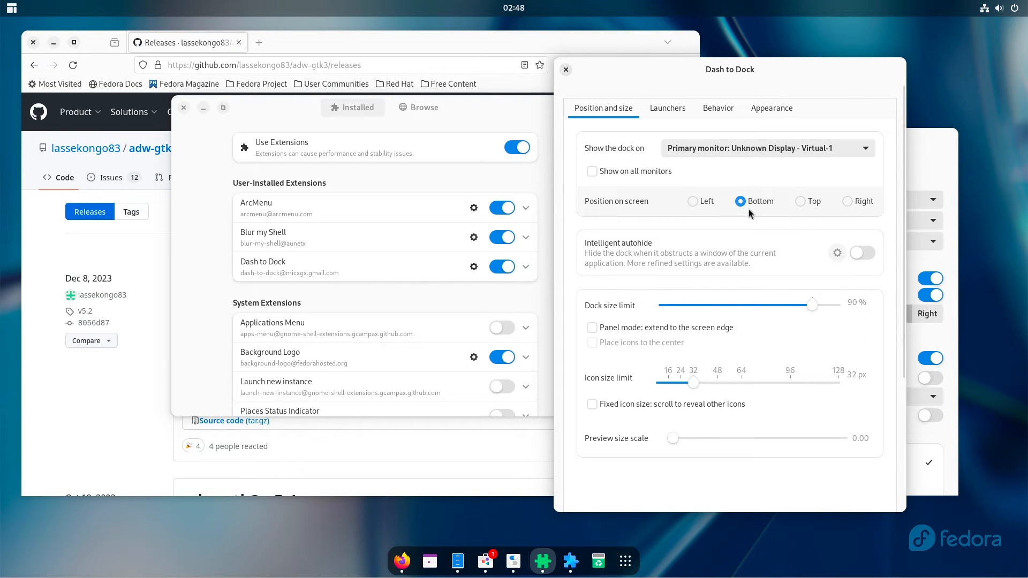
Step: Try the dock on the Left and Right of the screen, then return it to Bottom
click(691, 201)
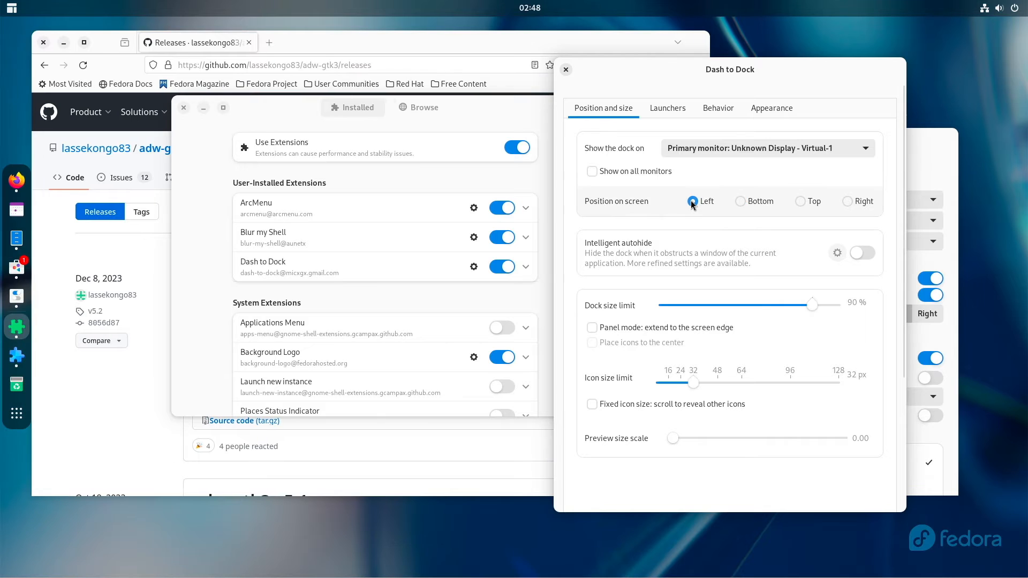
click(865, 205)
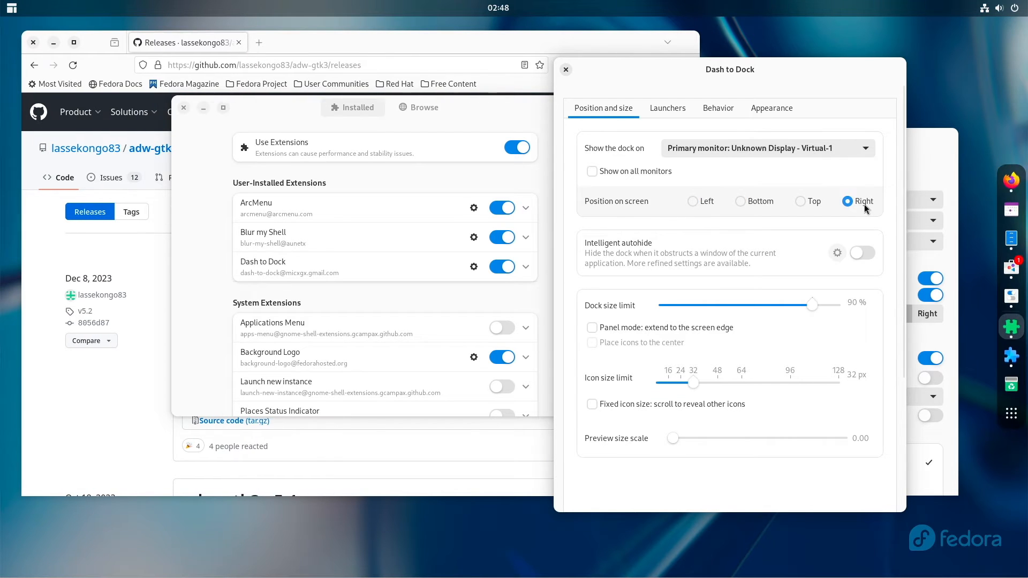
click(753, 201)
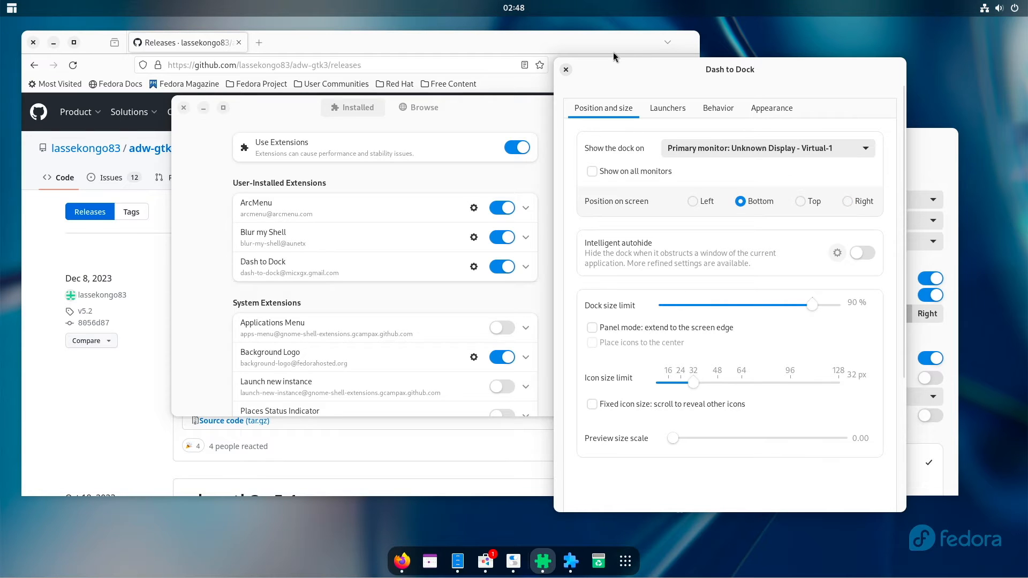
Step: Close the Dash to Dock settings and open the Blur my Shell extension's settings
click(565, 70)
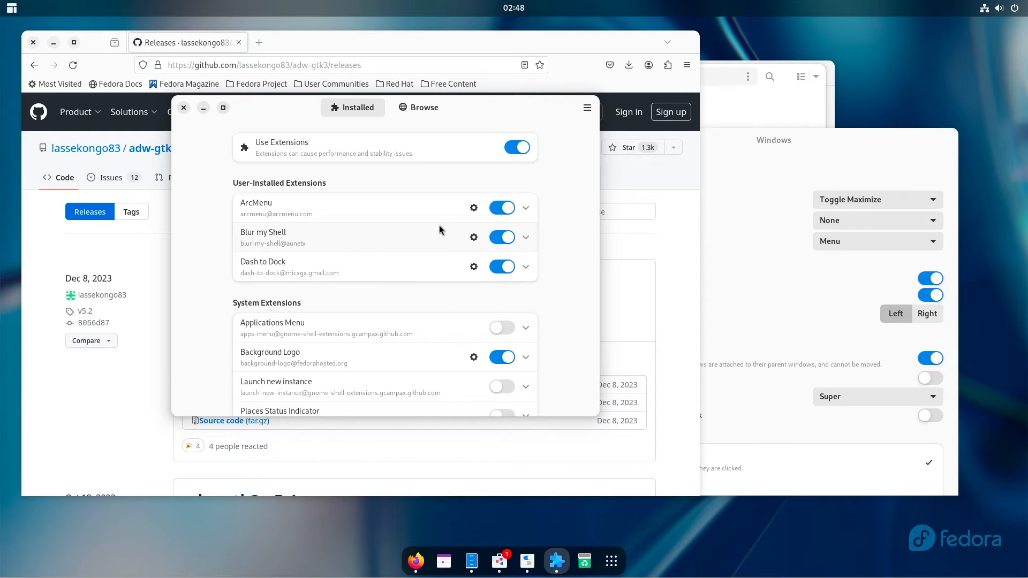
click(474, 237)
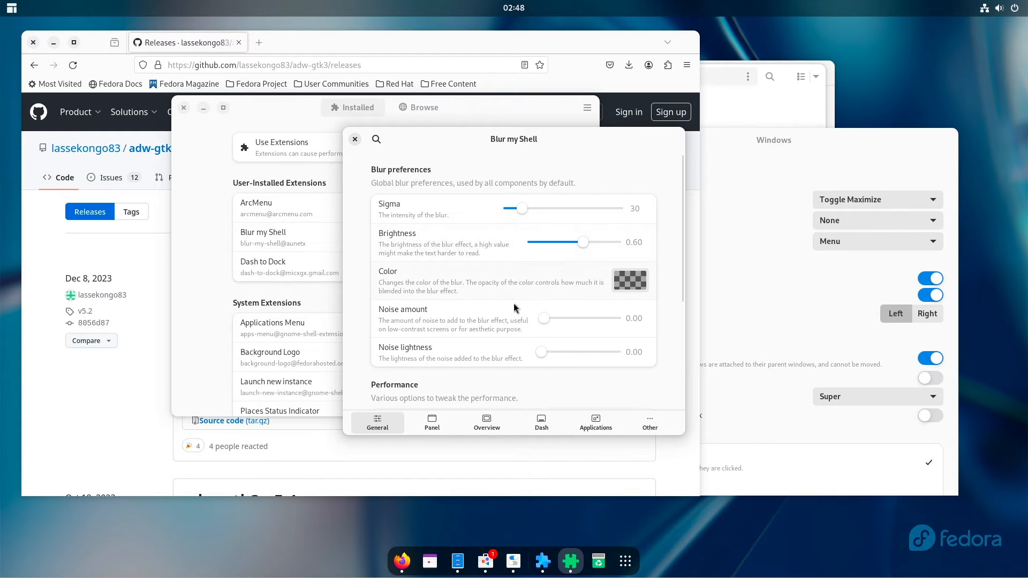
Step: Look at Blur my Shell's panel blur options and close the extension's settings
click(418, 426)
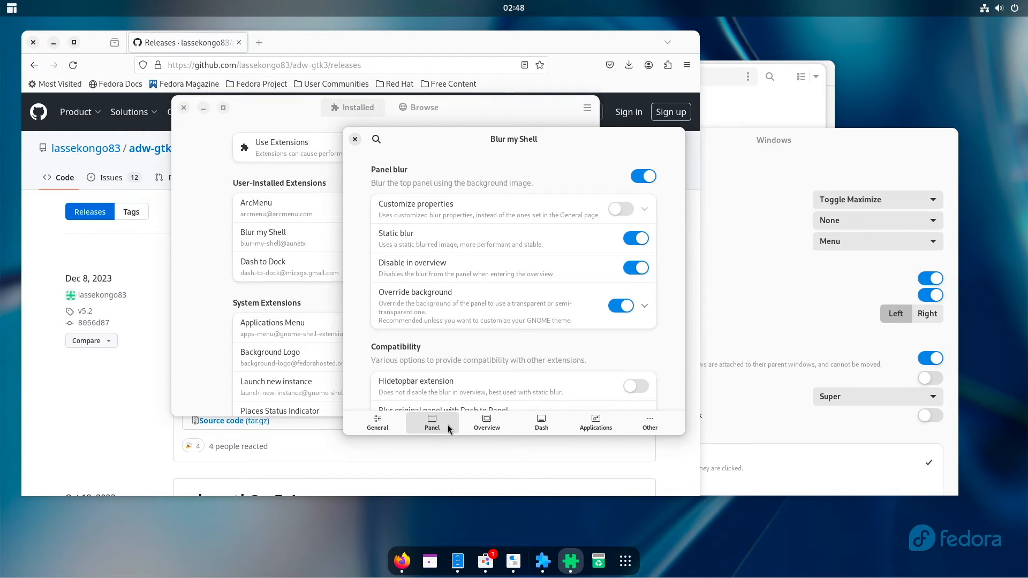
click(355, 140)
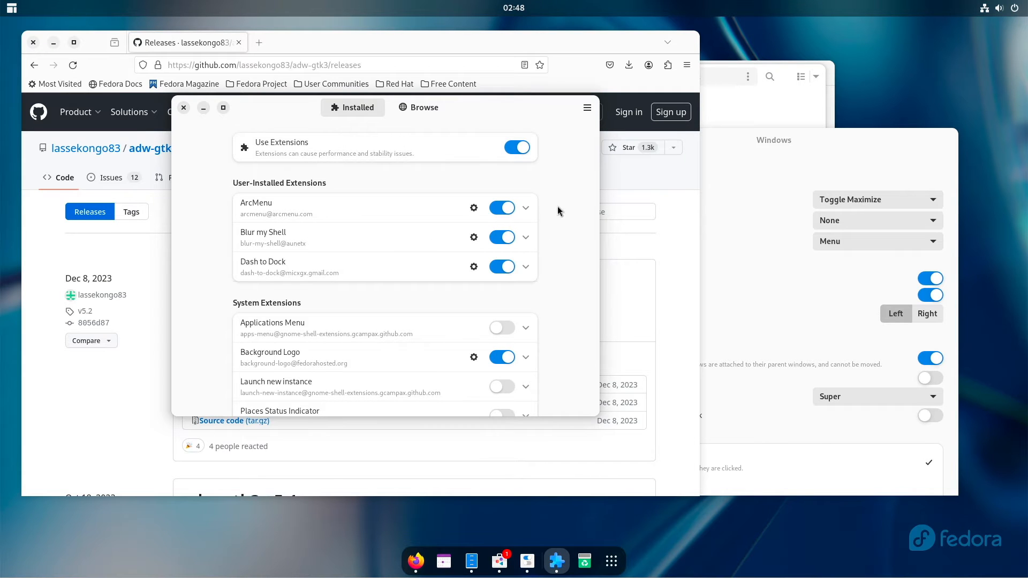
Step: Open the ArcMenu extension's settings and choose the Fedora distro icon for the menu button
click(473, 208)
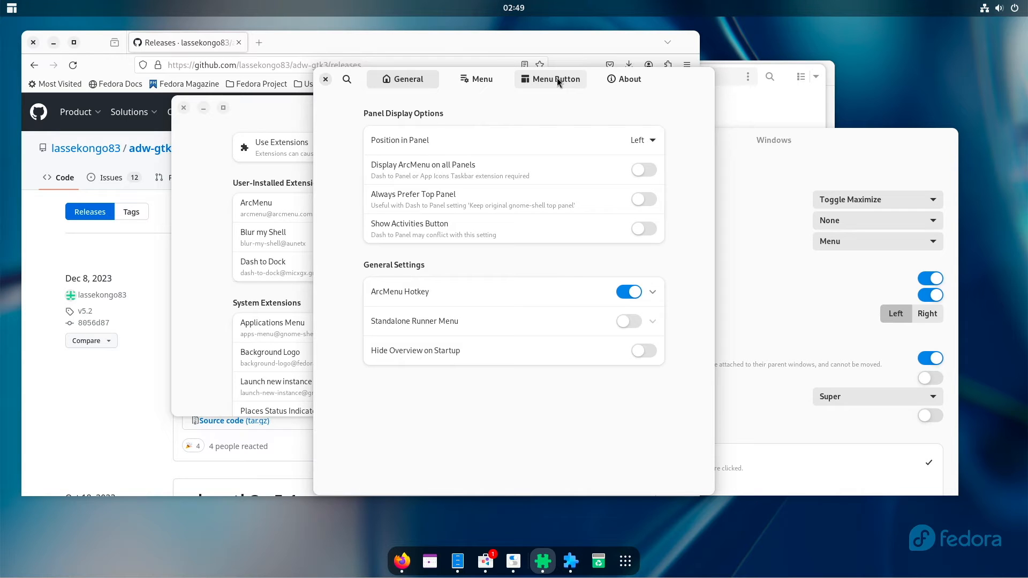
click(556, 82)
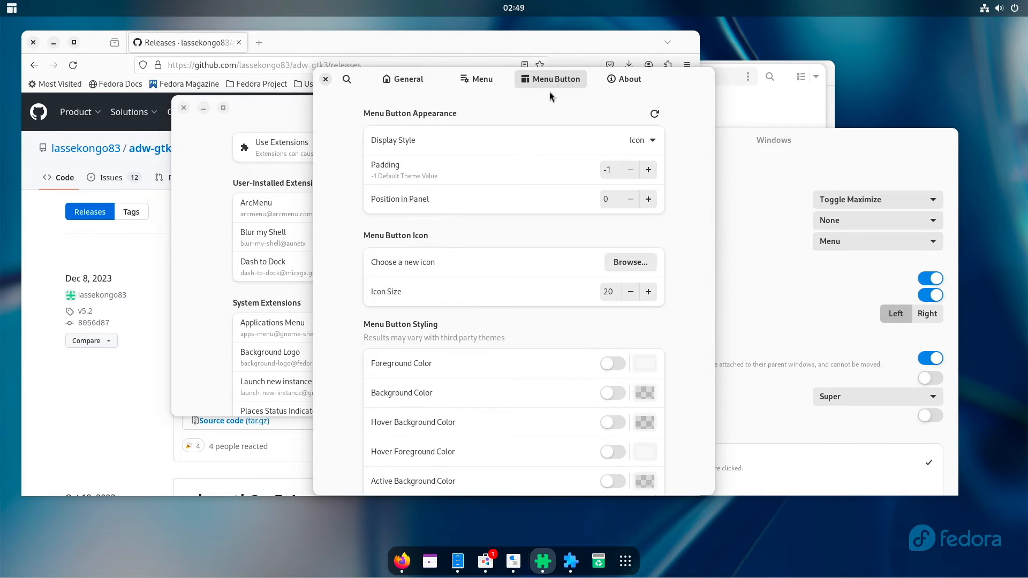
click(628, 260)
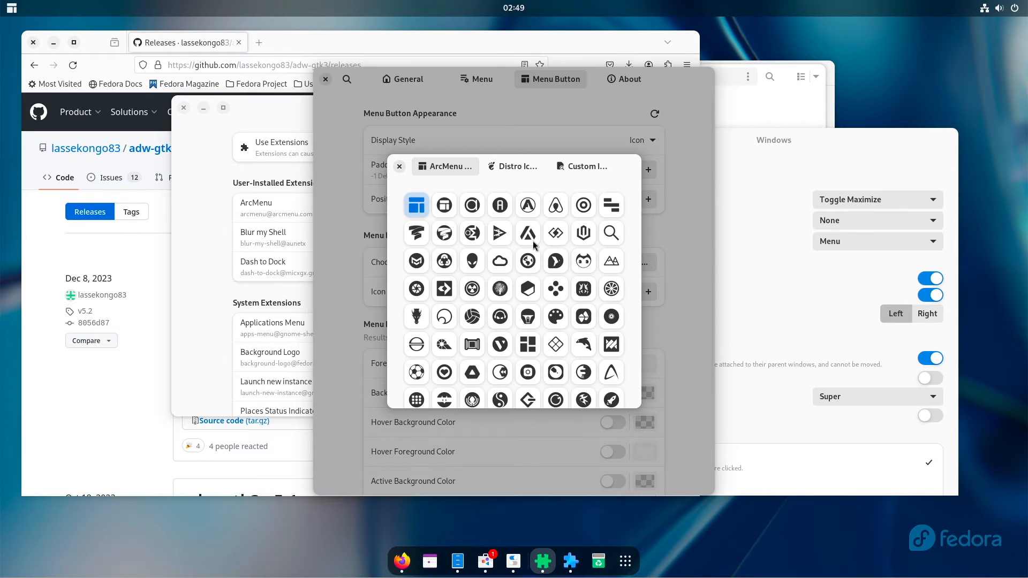
click(513, 166)
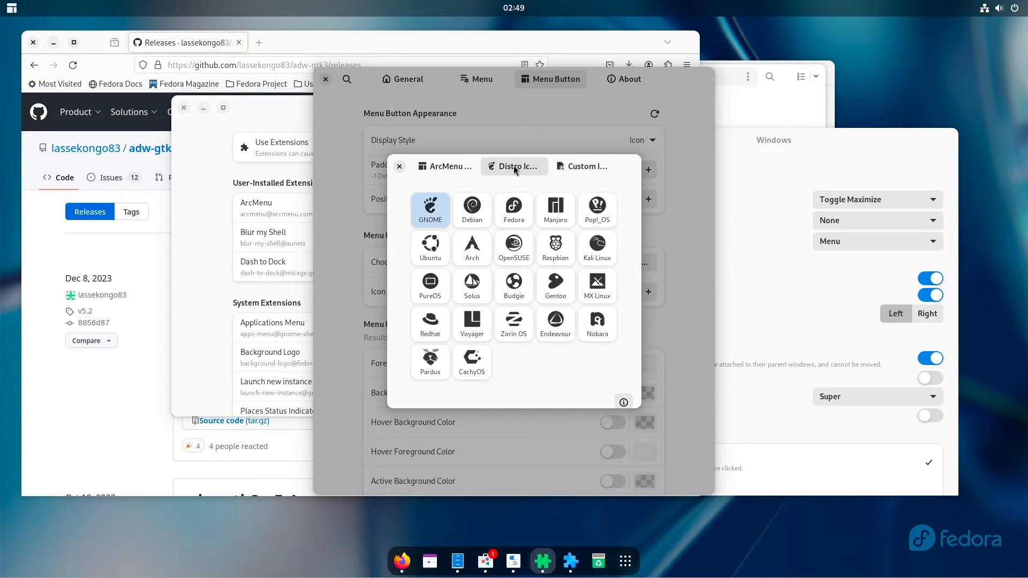
click(508, 212)
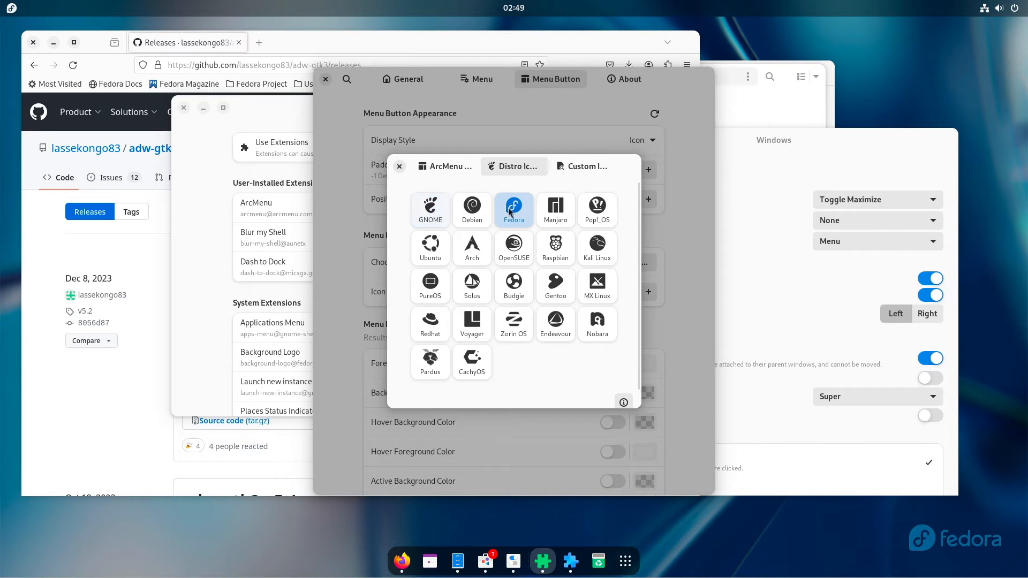
click(399, 166)
Step: Increase the ArcMenu button's icon size to 24
click(650, 293)
click(649, 291)
click(649, 292)
click(649, 292)
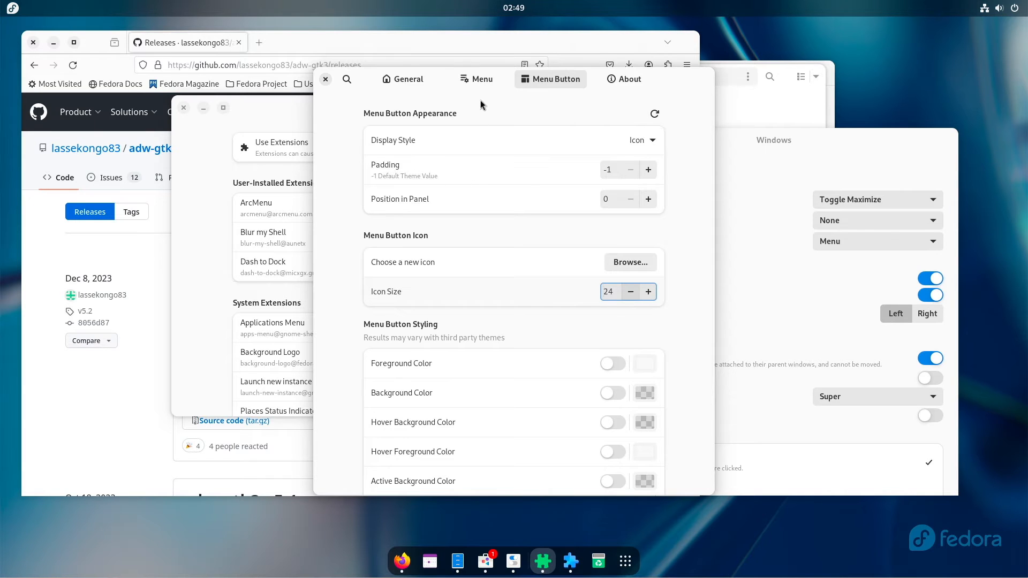
Step: Apply the modern 11 menu layout to ArcMenu and preview it by opening and closing the menu
click(481, 78)
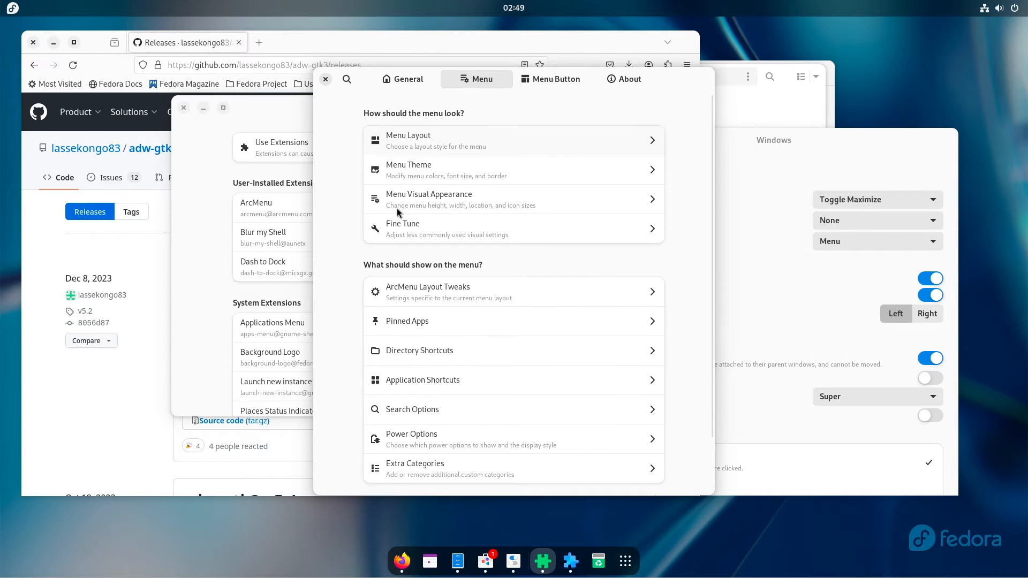
click(411, 176)
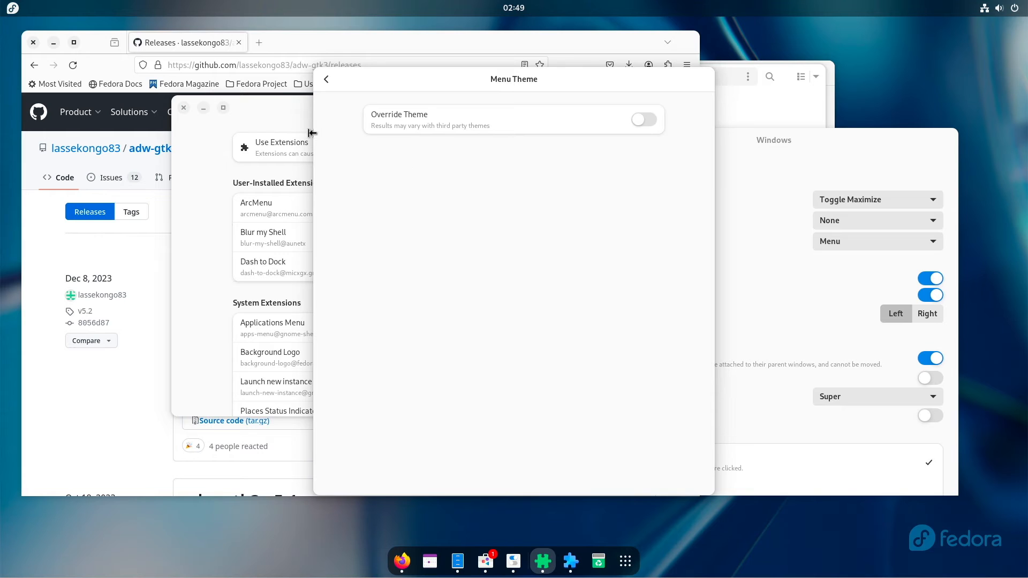
click(330, 85)
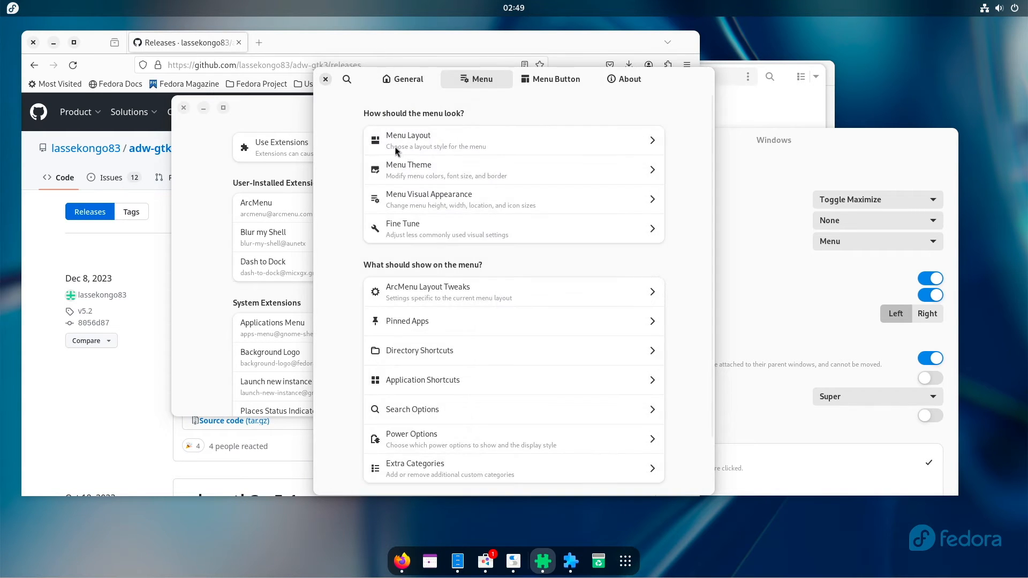
click(413, 144)
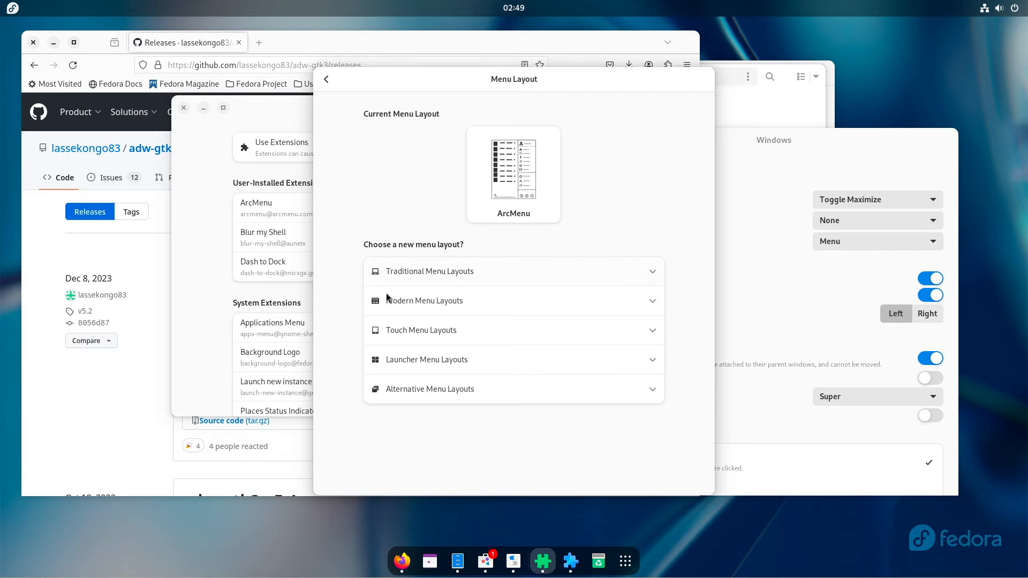
click(412, 303)
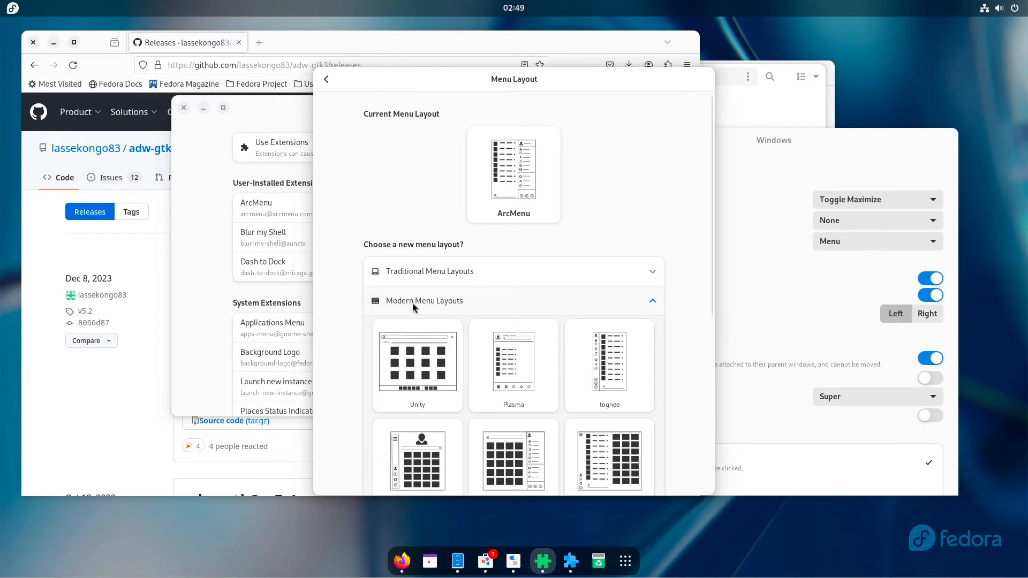
scroll(435, 308, down, 5)
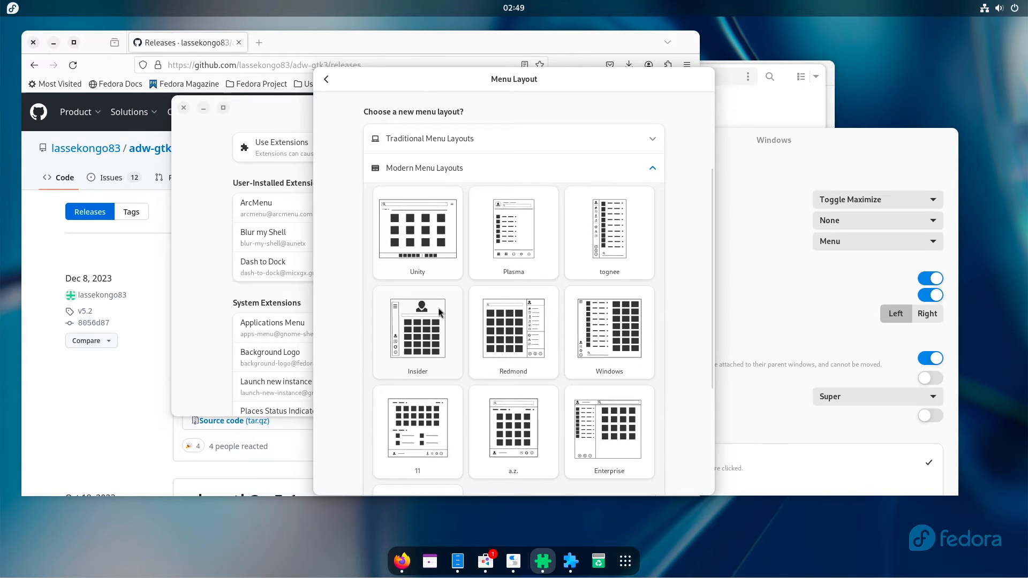
click(433, 364)
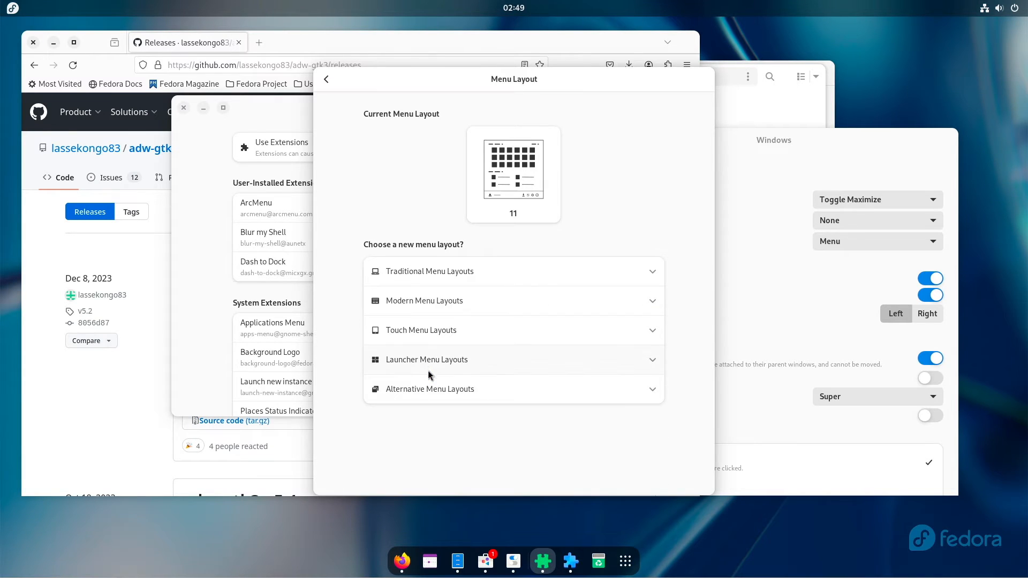
click(10, 9)
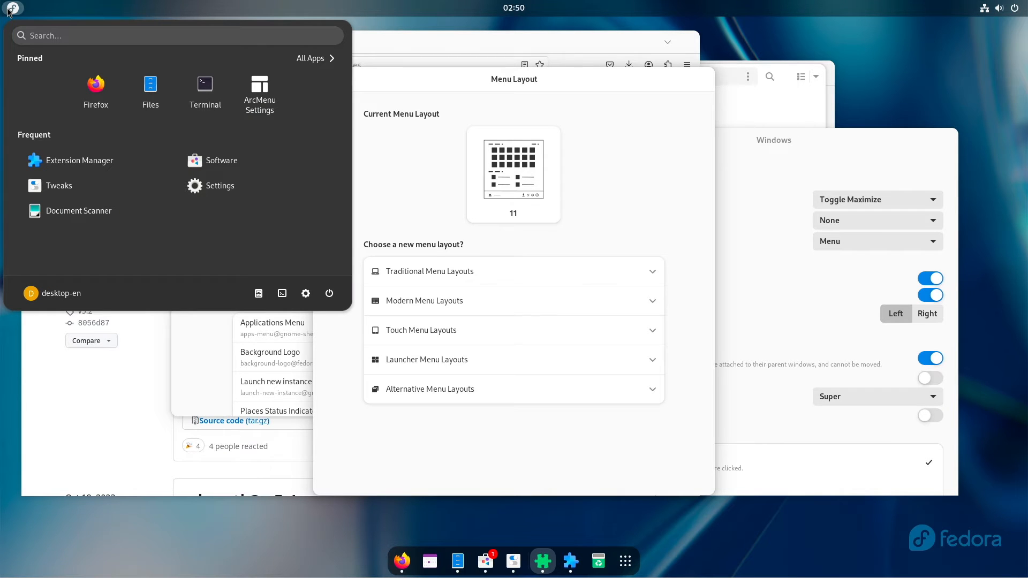
click(10, 9)
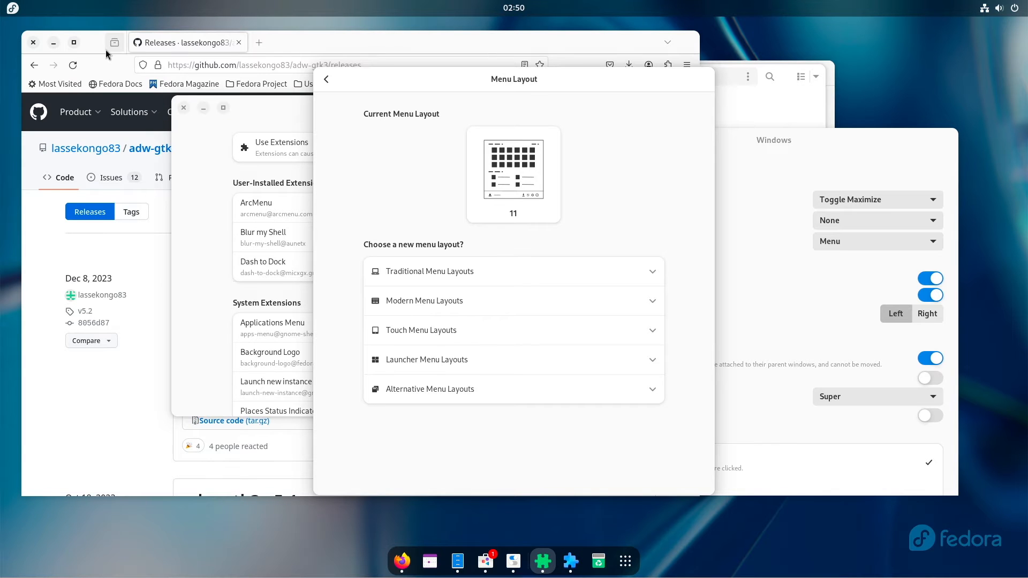
Step: Browse ArcMenu's Traditional, Modern, Touch, Launcher and Alternative menu layouts
click(397, 276)
scroll(485, 280, down, 1)
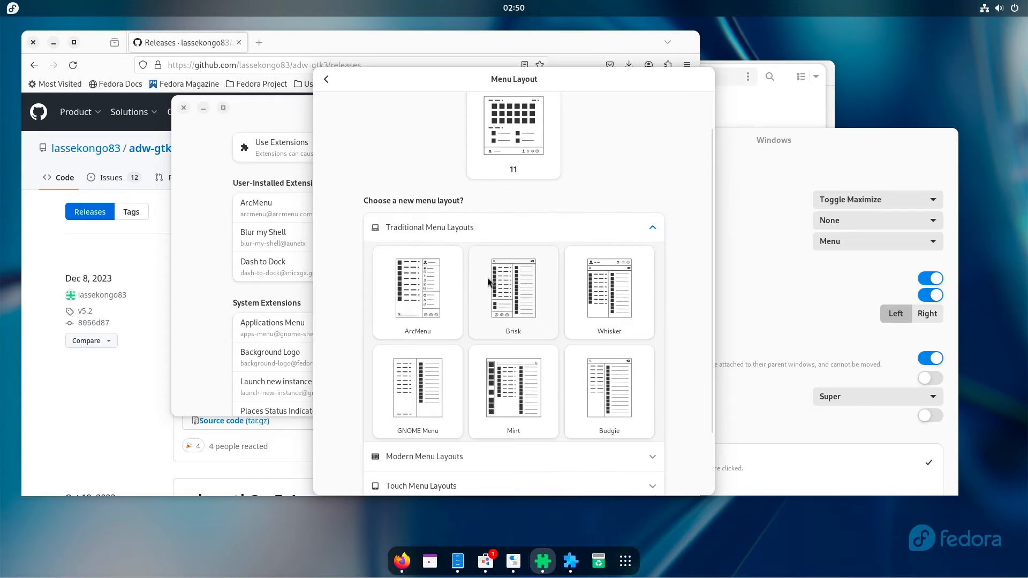
scroll(489, 283, down, 2)
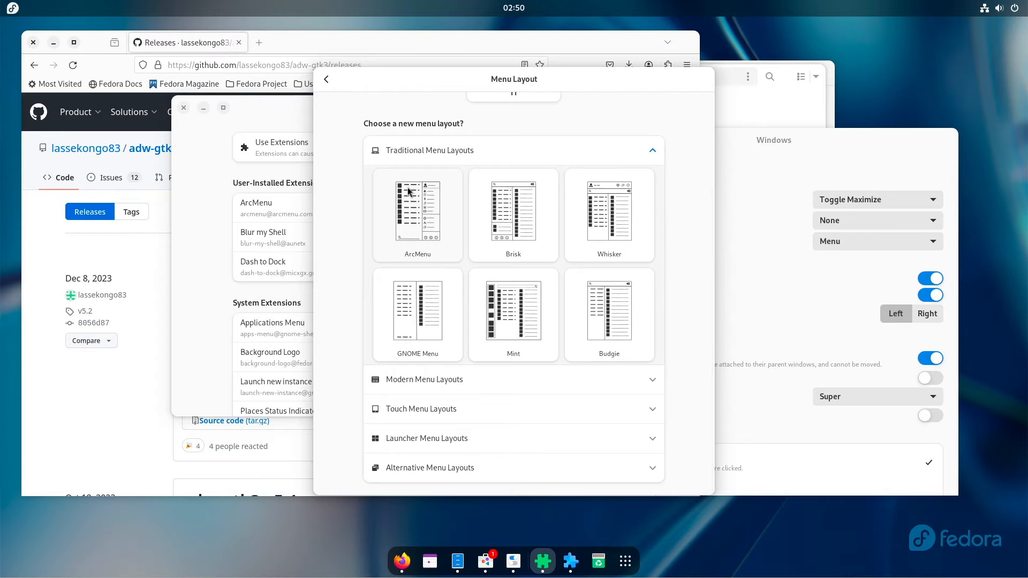
click(403, 151)
click(416, 301)
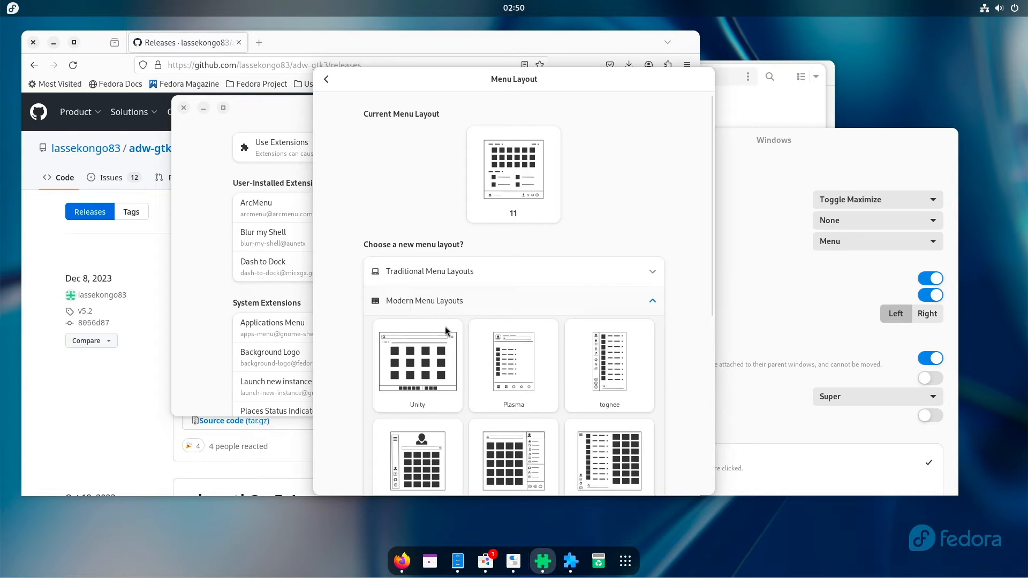
scroll(480, 344, down, 3)
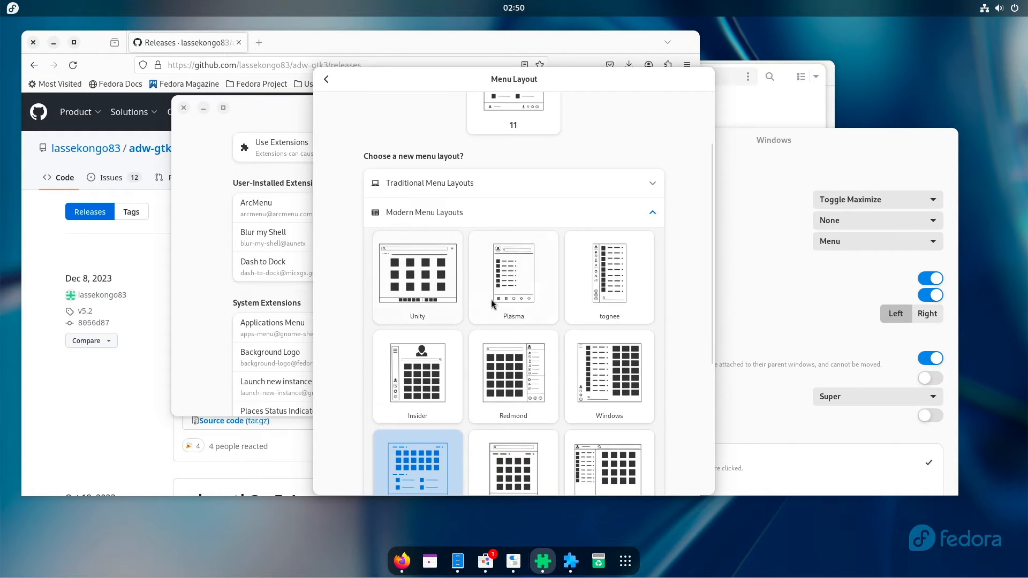
scroll(485, 288, down, 2)
scroll(581, 368, down, 3)
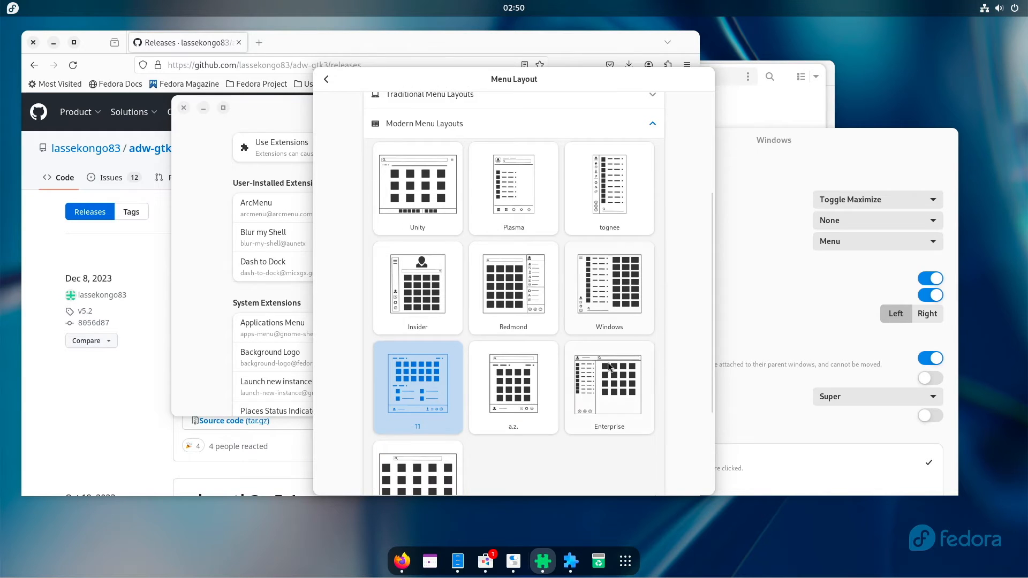
scroll(535, 385, down, 1)
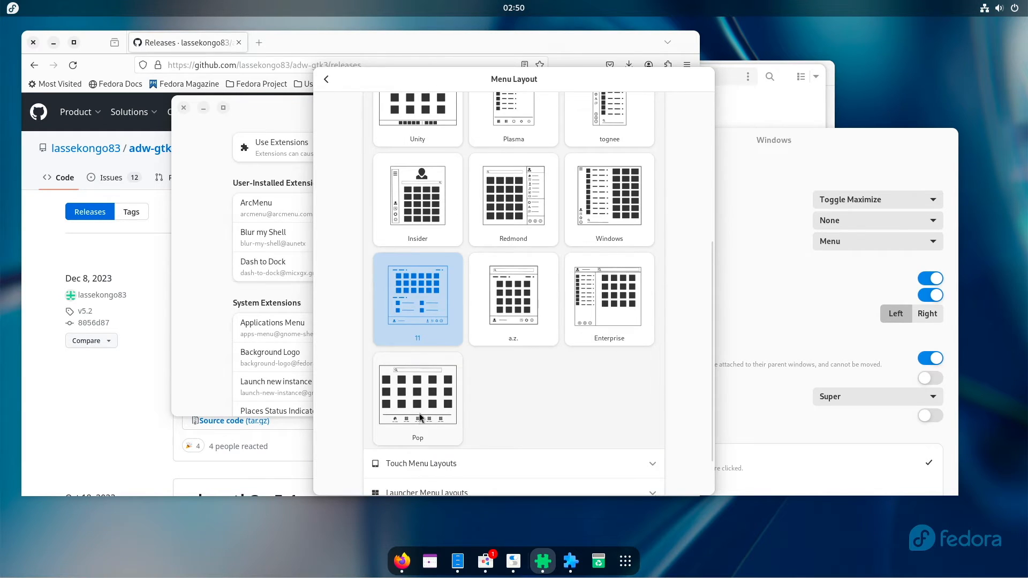
scroll(515, 410, up, 3)
scroll(485, 315, down, 1)
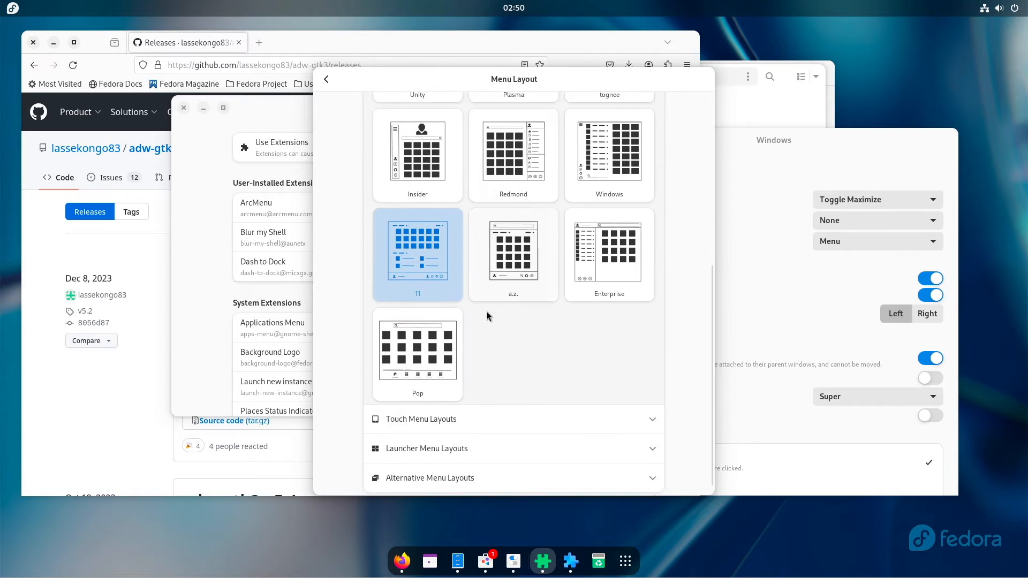
click(539, 400)
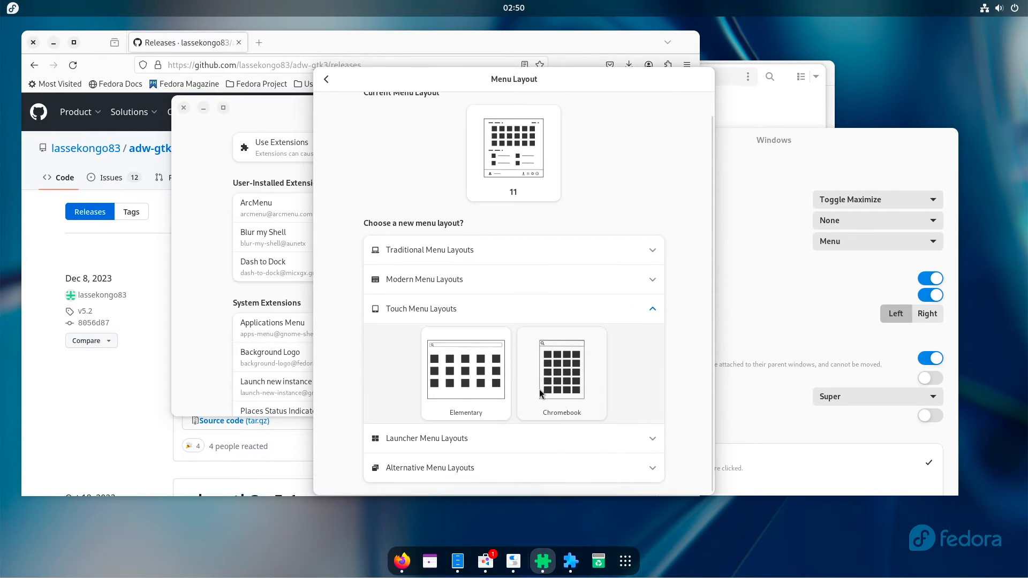
click(451, 444)
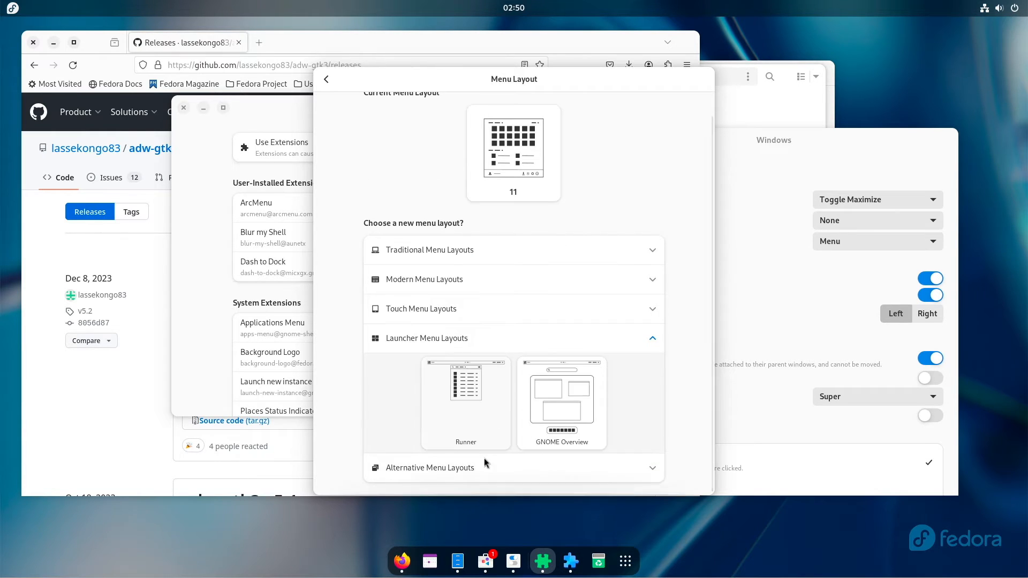
click(488, 476)
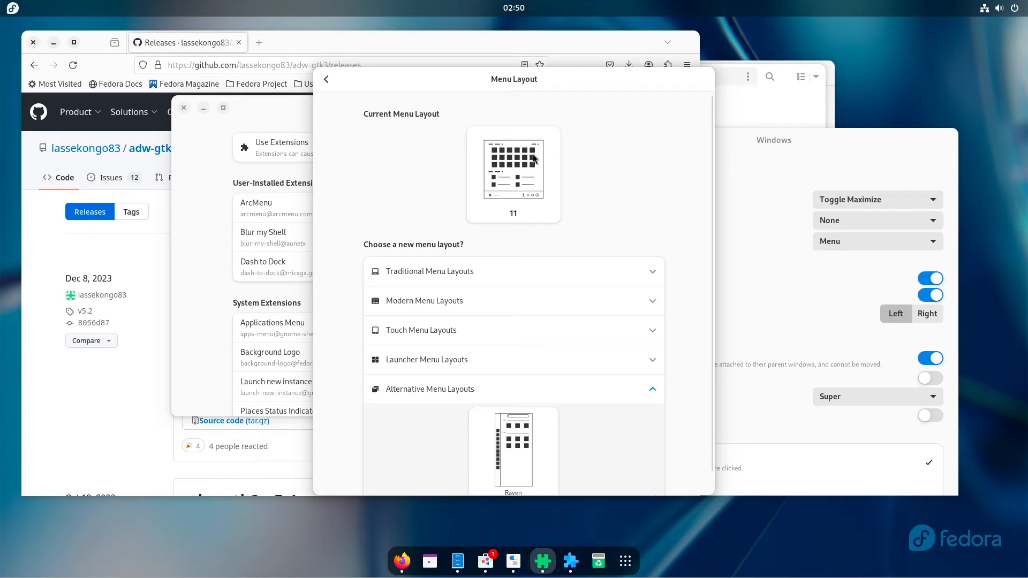
Step: Turn on Override Theme for ArcMenu, set its theme to Dark Blue, and preview the recoloured menu
click(326, 80)
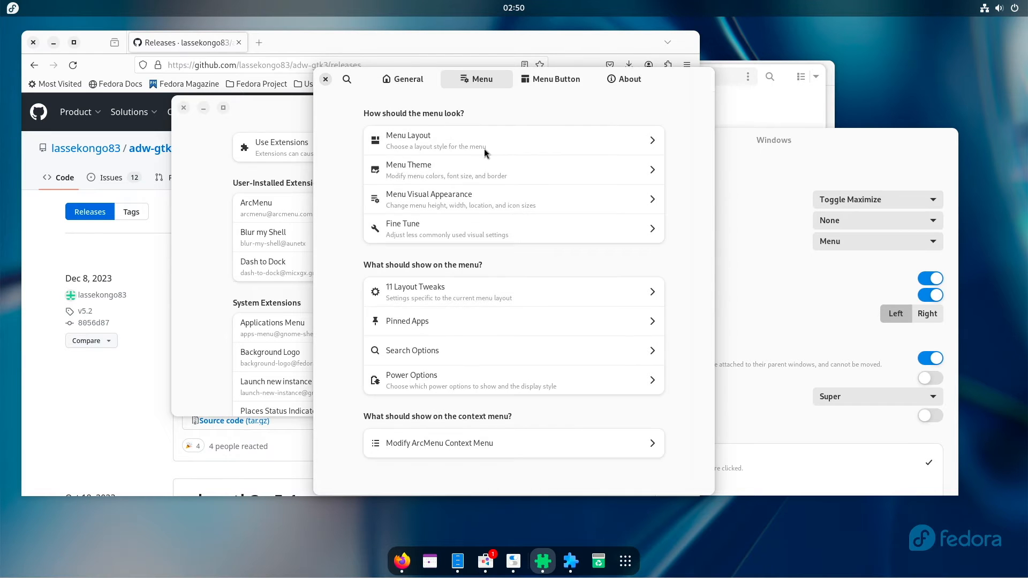
click(426, 172)
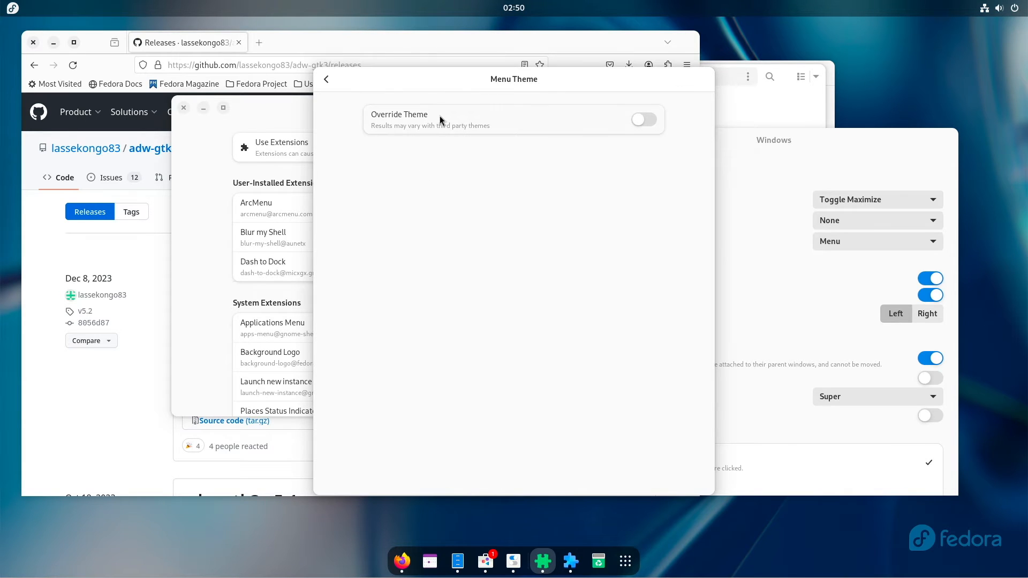
click(647, 121)
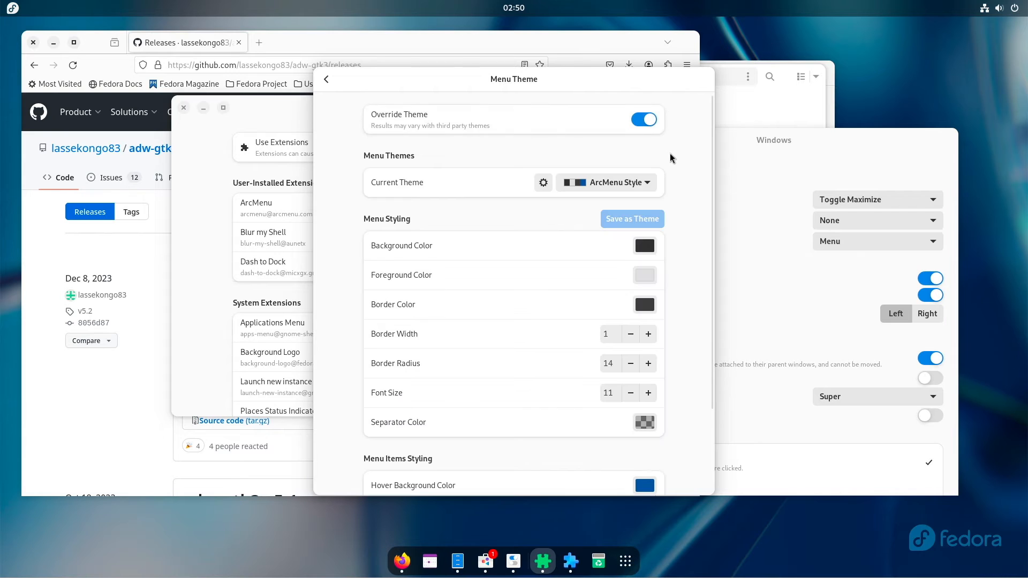
click(625, 182)
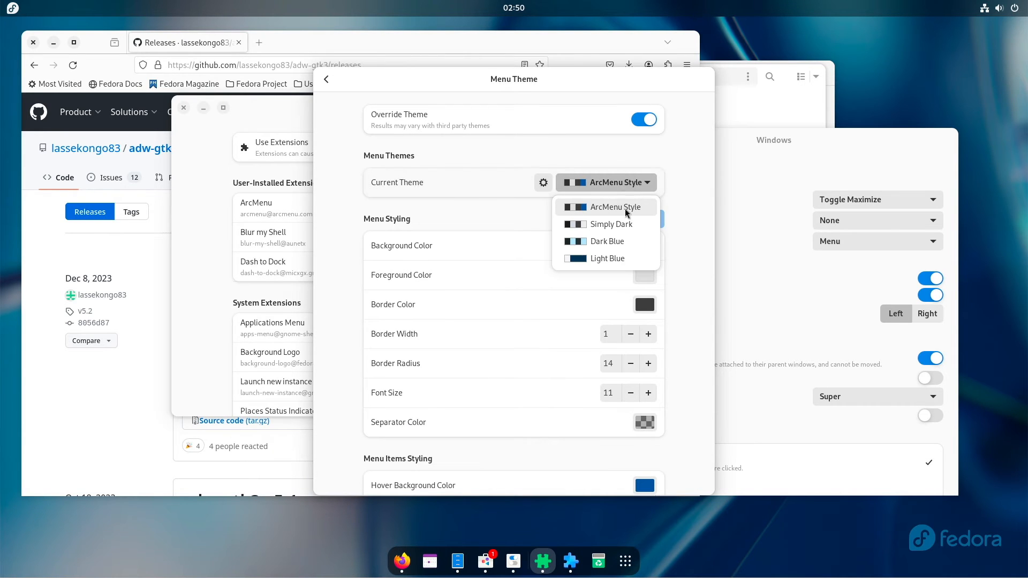
click(627, 239)
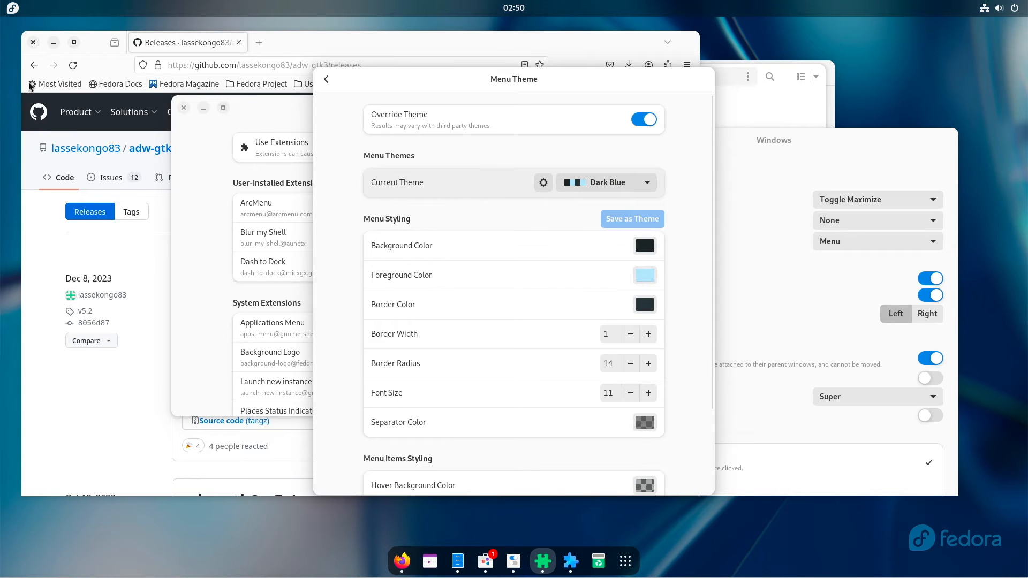
click(13, 9)
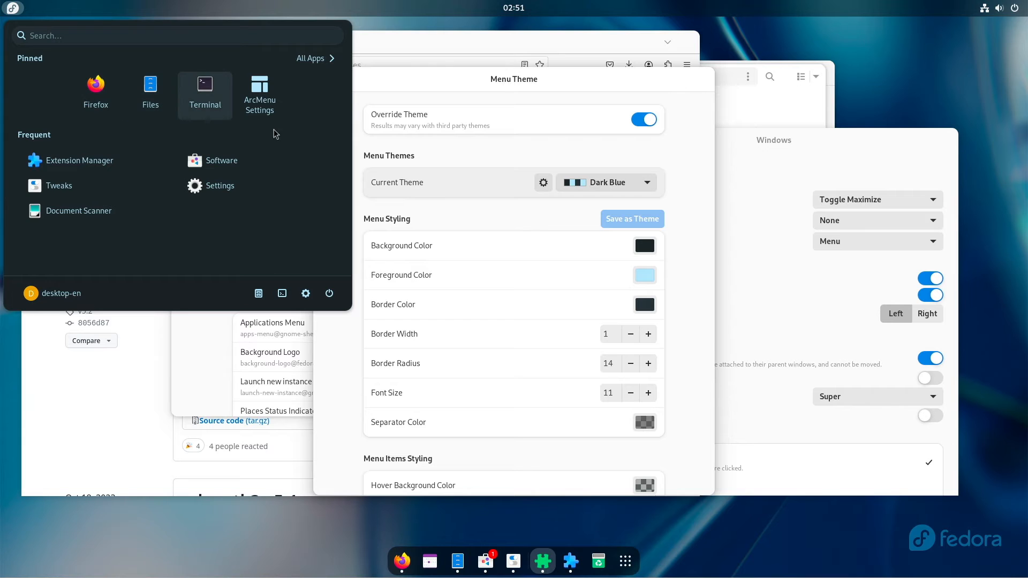
click(694, 196)
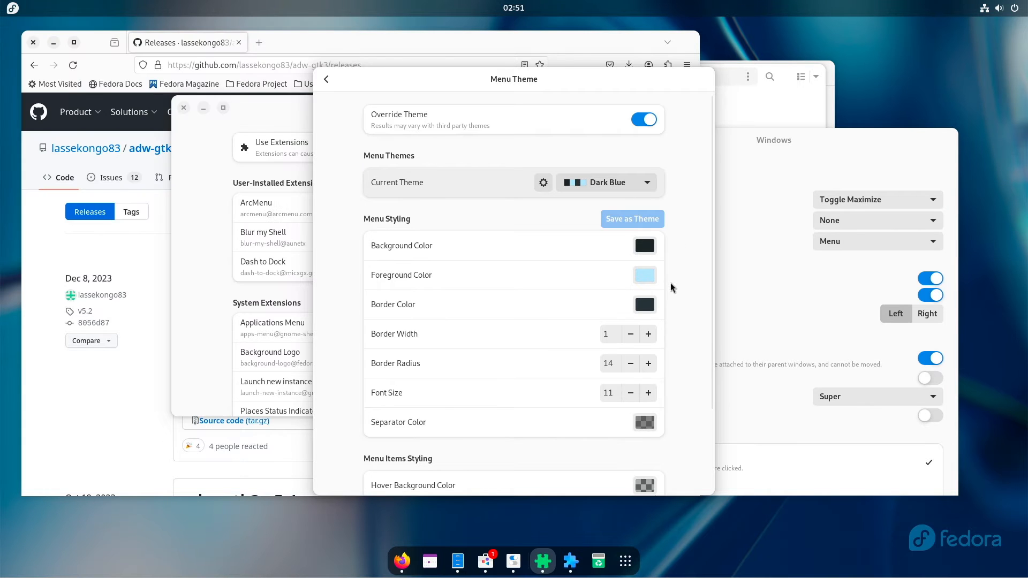
Step: Set the ArcMenu theme's foreground colour to the middle orange swatch
click(645, 276)
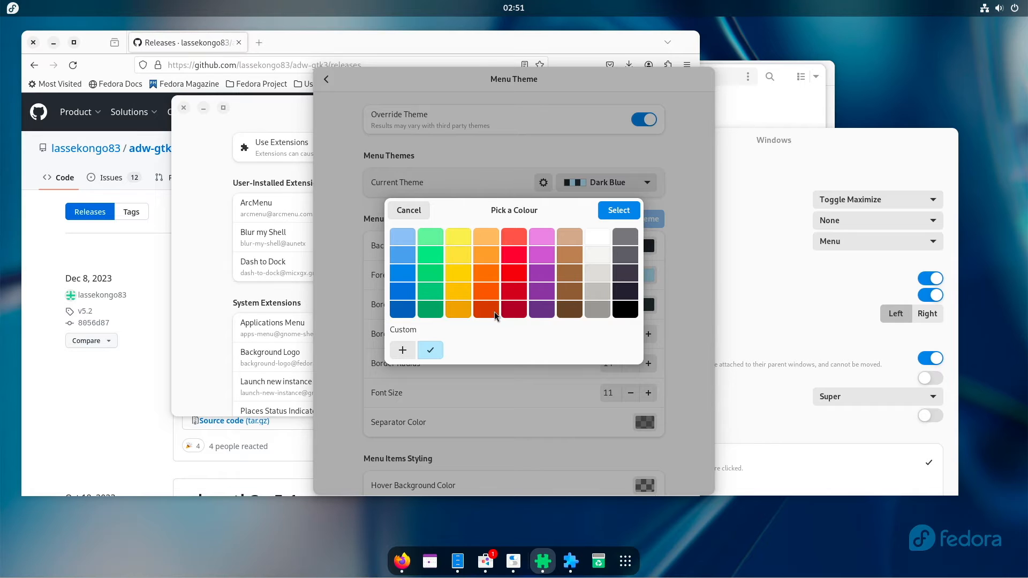
click(490, 280)
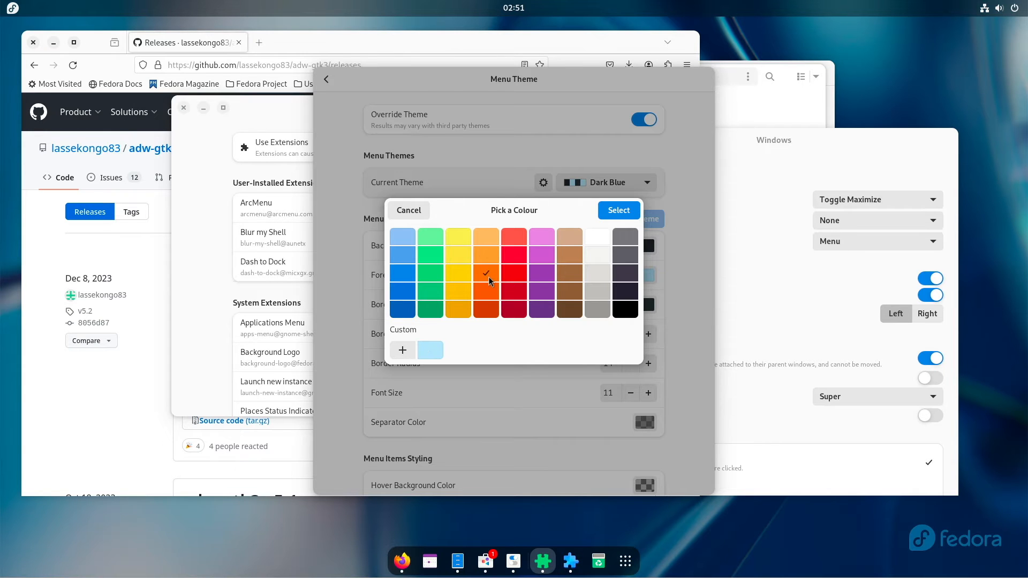
click(609, 211)
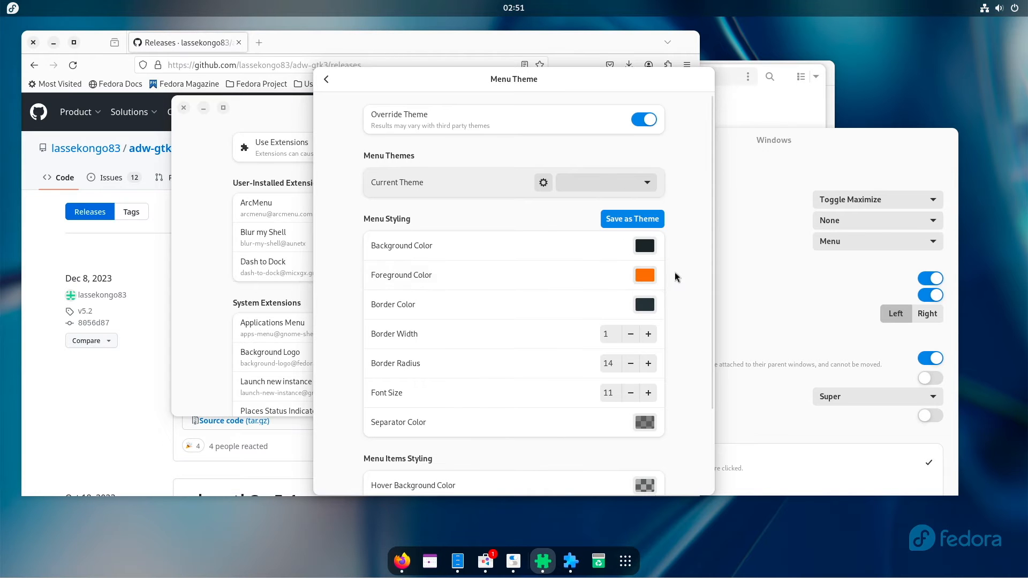
Step: Set the hover foreground and active foreground colours of the ArcMenu items to the middle orange swatch
scroll(679, 281, down, 3)
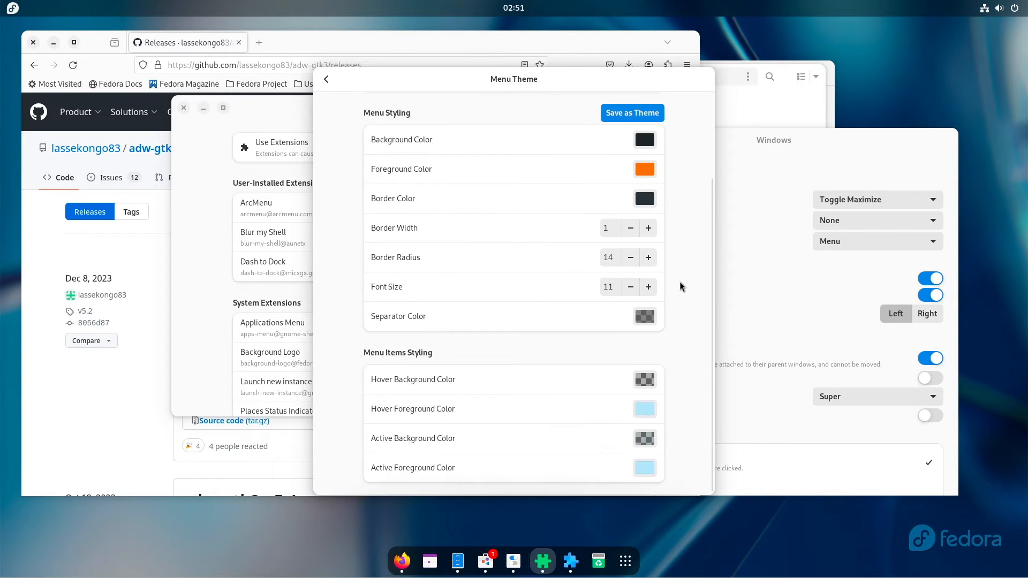
click(649, 412)
click(489, 276)
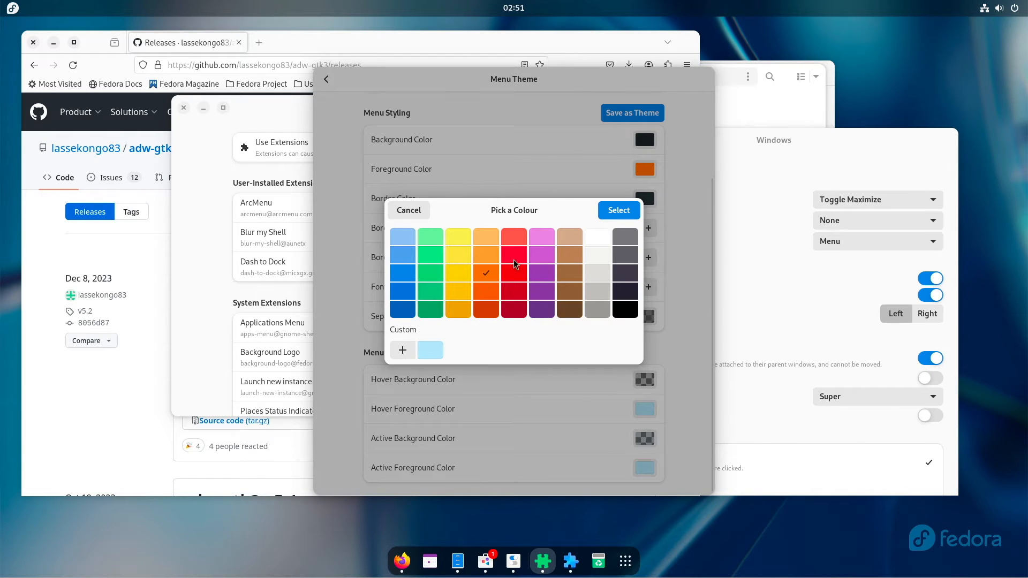
click(609, 213)
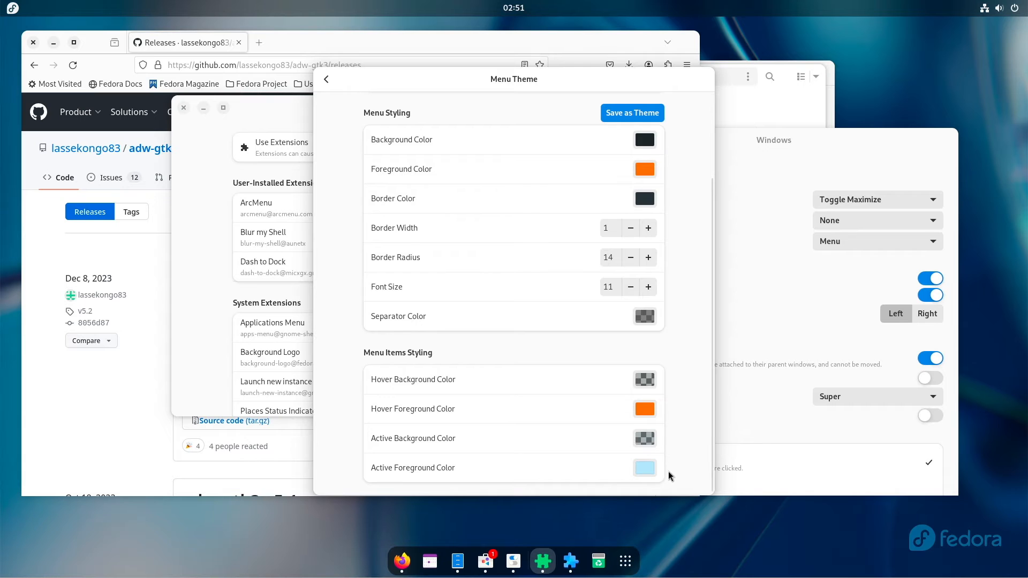
click(645, 468)
click(486, 274)
click(611, 211)
Step: Set the ArcMenu border colour to the darker orange below the middle swatch and preview the recoloured menu
click(652, 206)
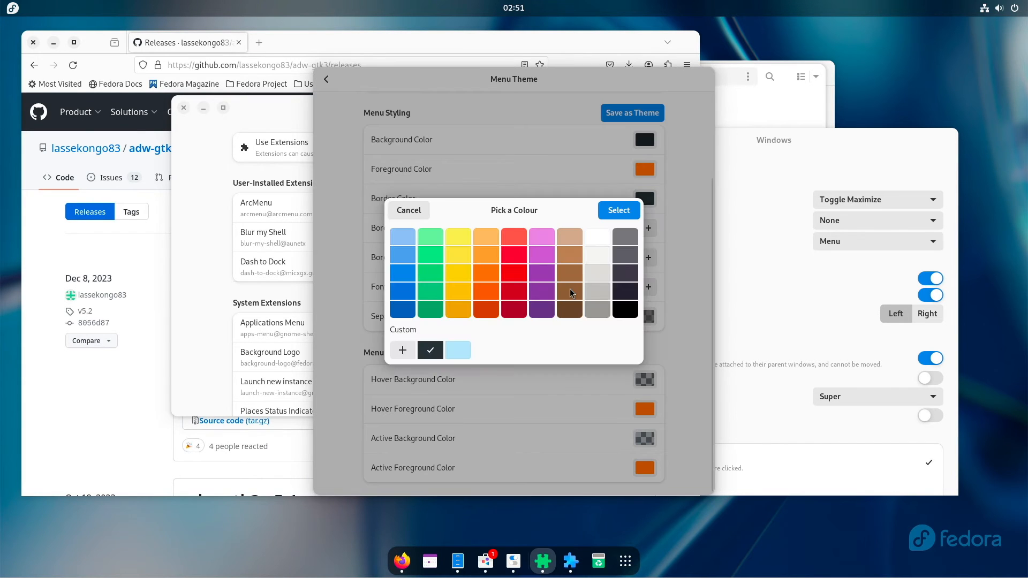
click(492, 298)
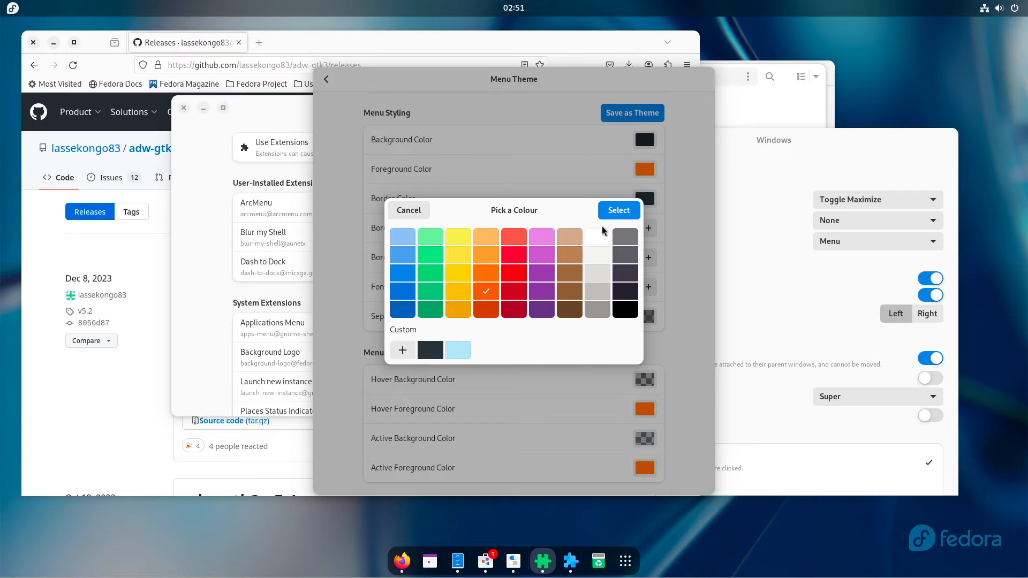
click(610, 212)
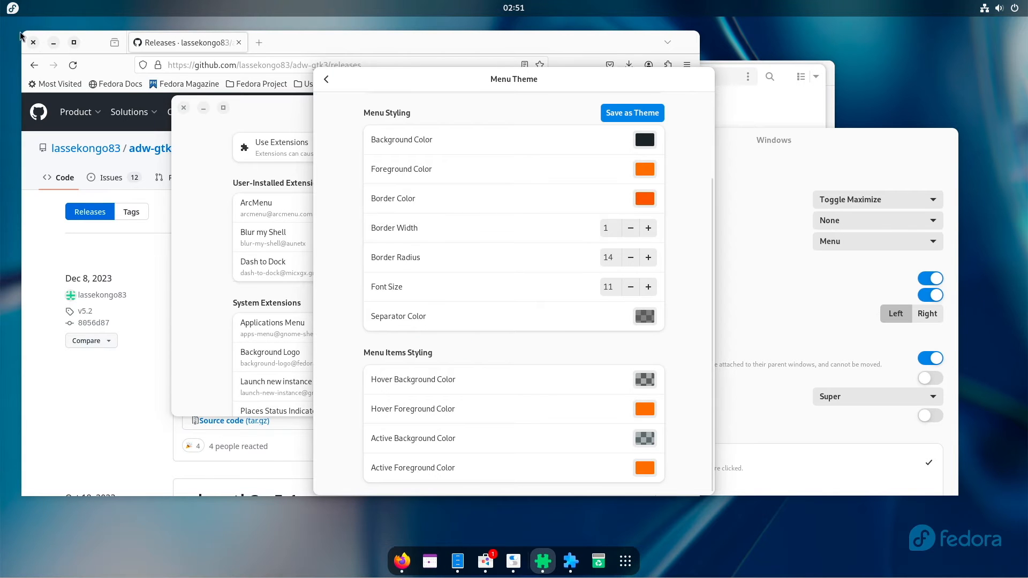
click(11, 8)
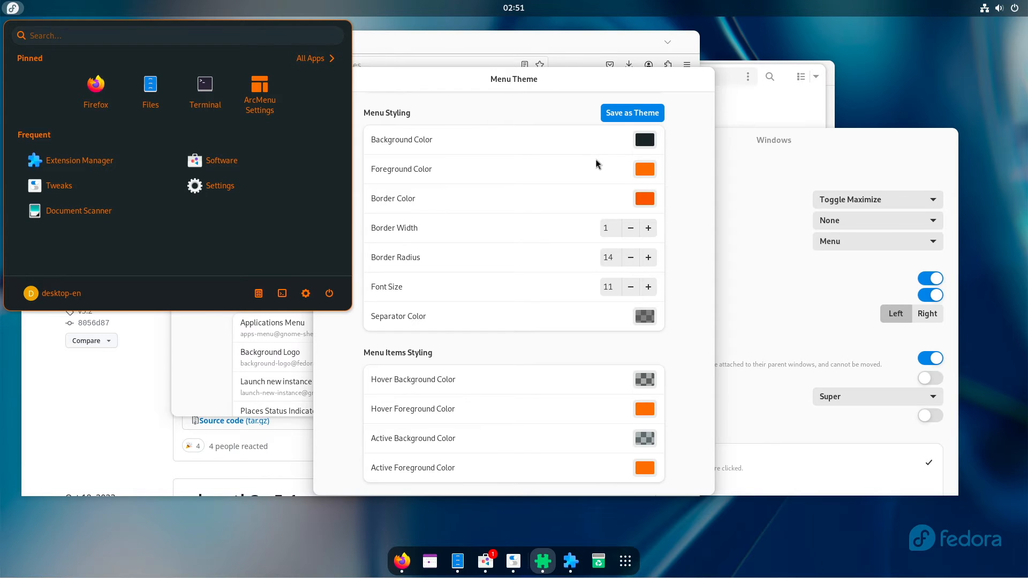
click(646, 176)
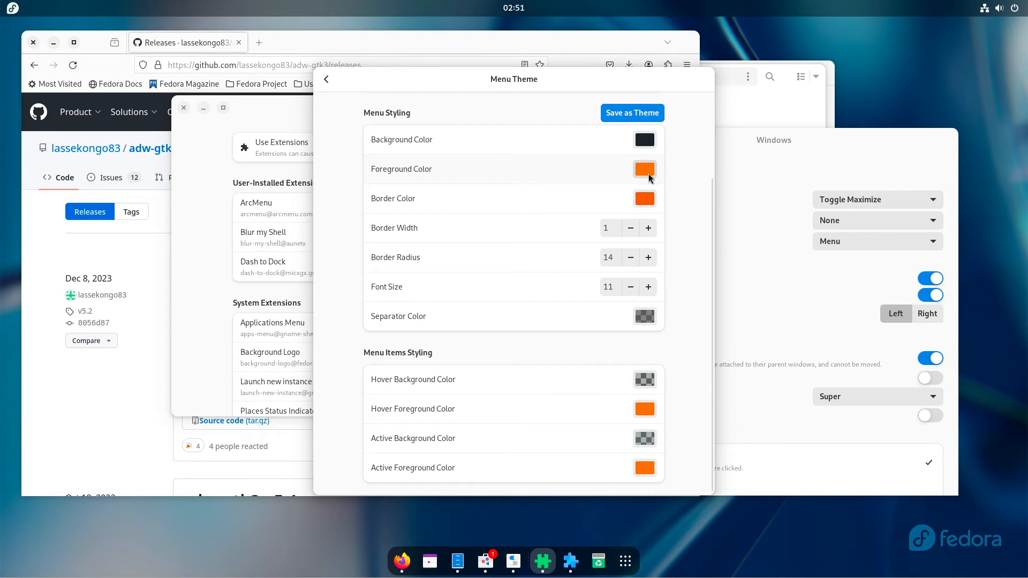
Step: Set the ArcMenu theme's foreground colour to white, preview the menu, and leave the theme settings
click(647, 171)
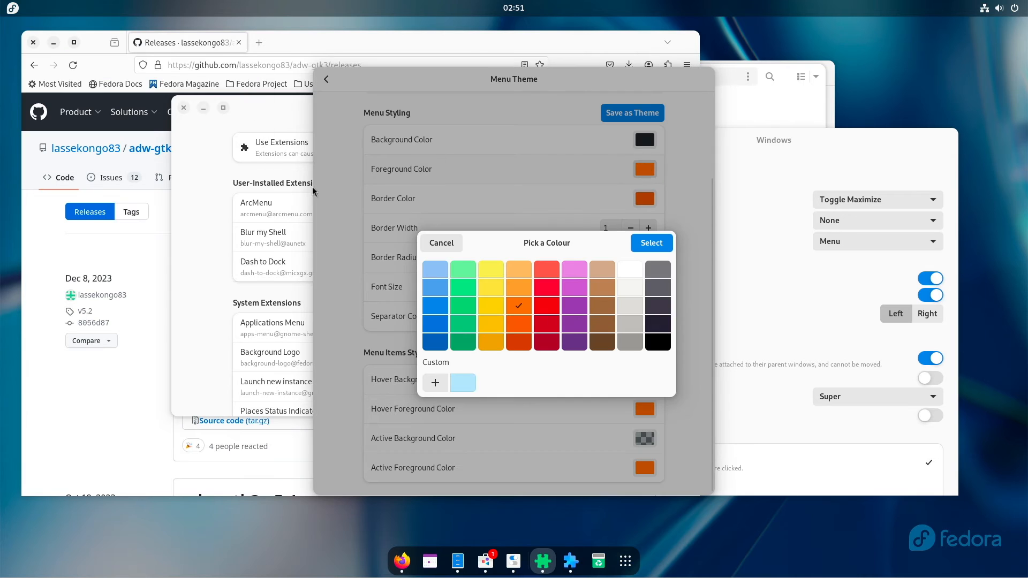
click(634, 275)
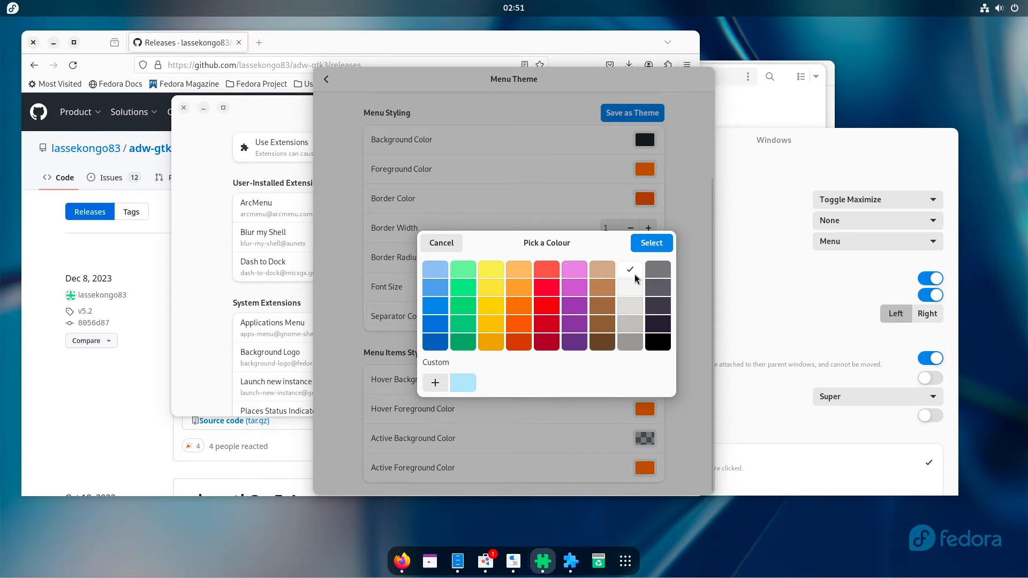
click(643, 245)
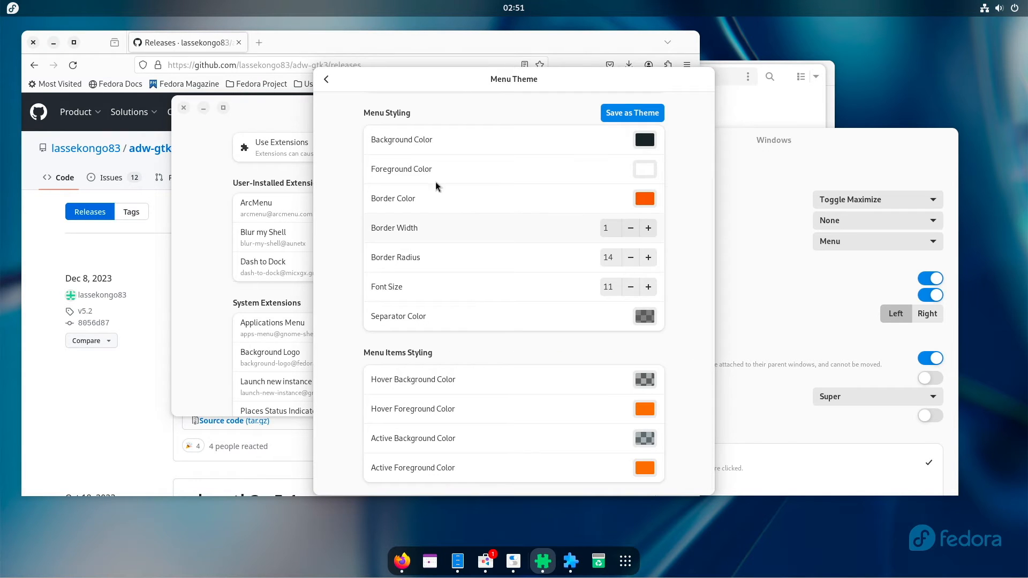
click(12, 7)
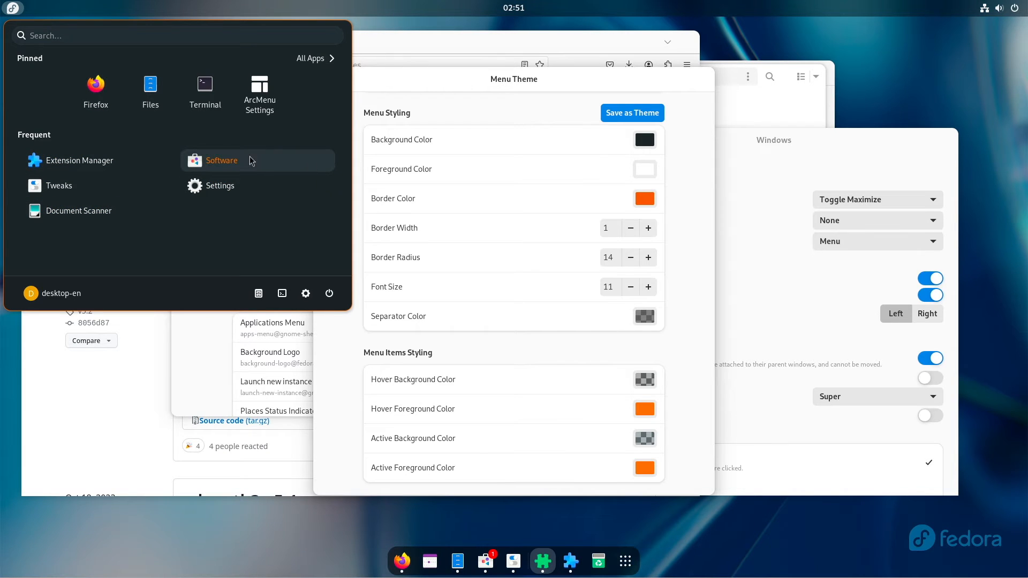
click(499, 102)
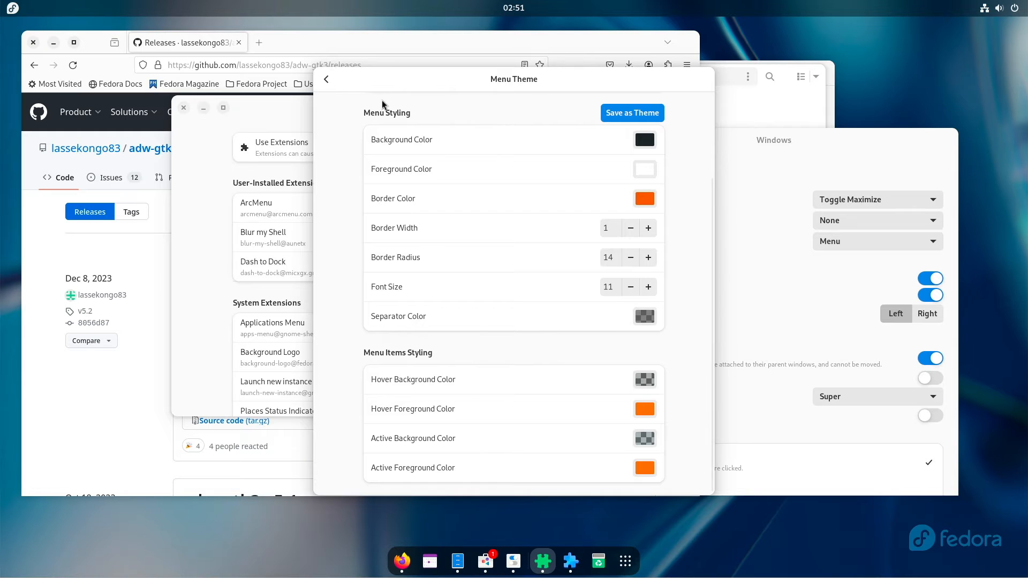
click(326, 80)
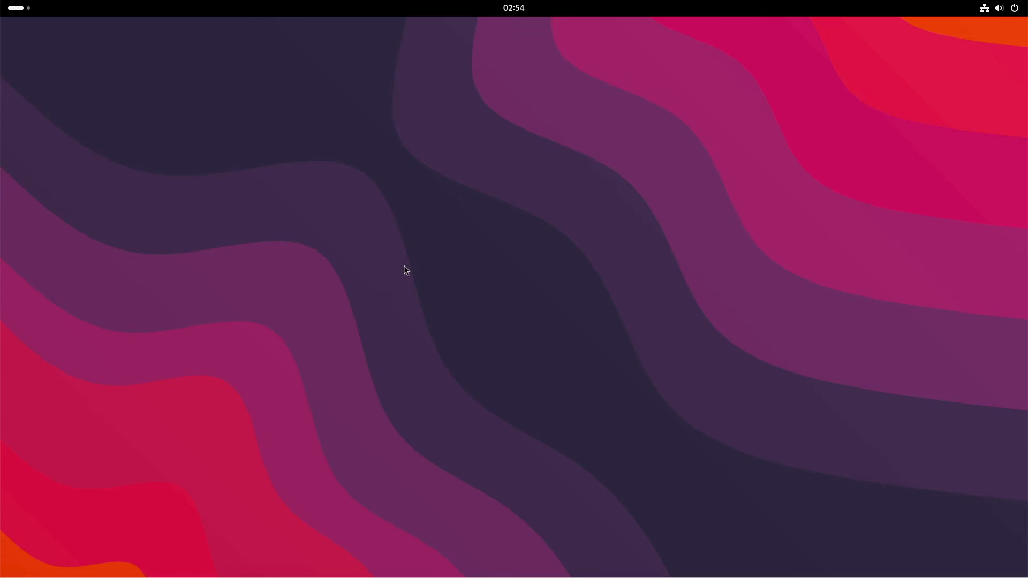
Step: Switch to the Software window, search for "tweaks", and launch the Tweaks application from its details page
click(9, 13)
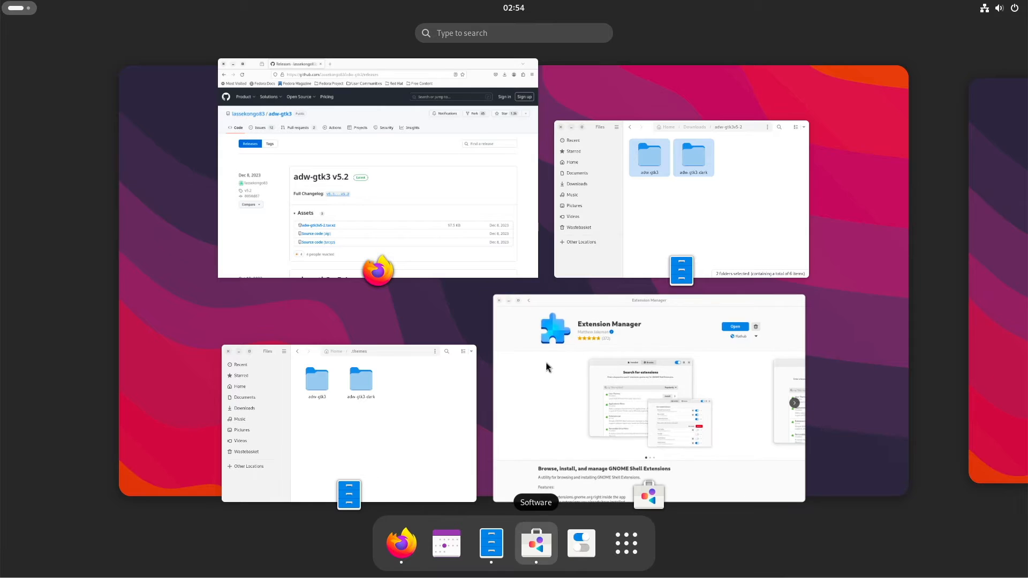
click(556, 335)
click(263, 77)
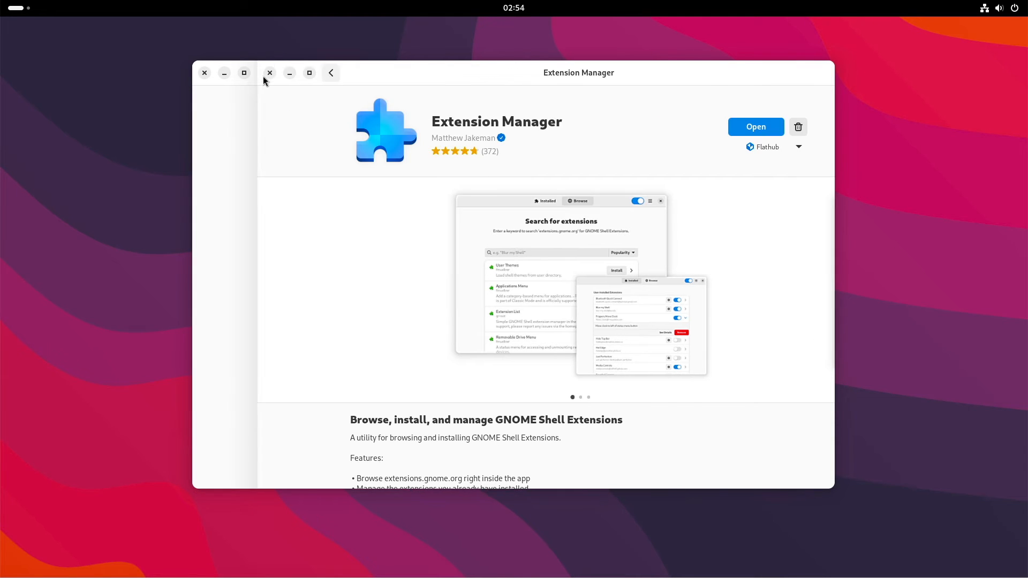
click(441, 100)
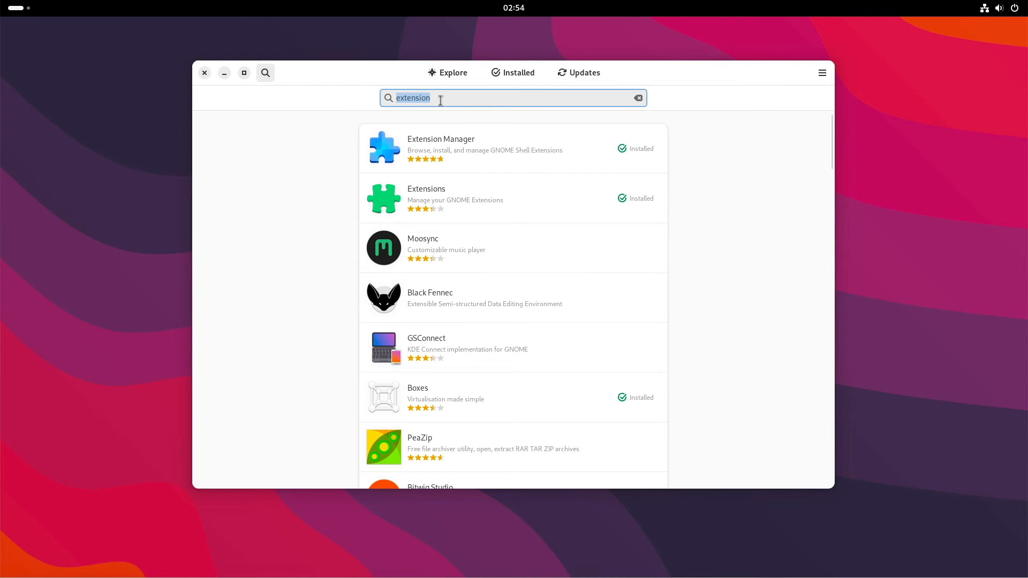
text(tweaks)
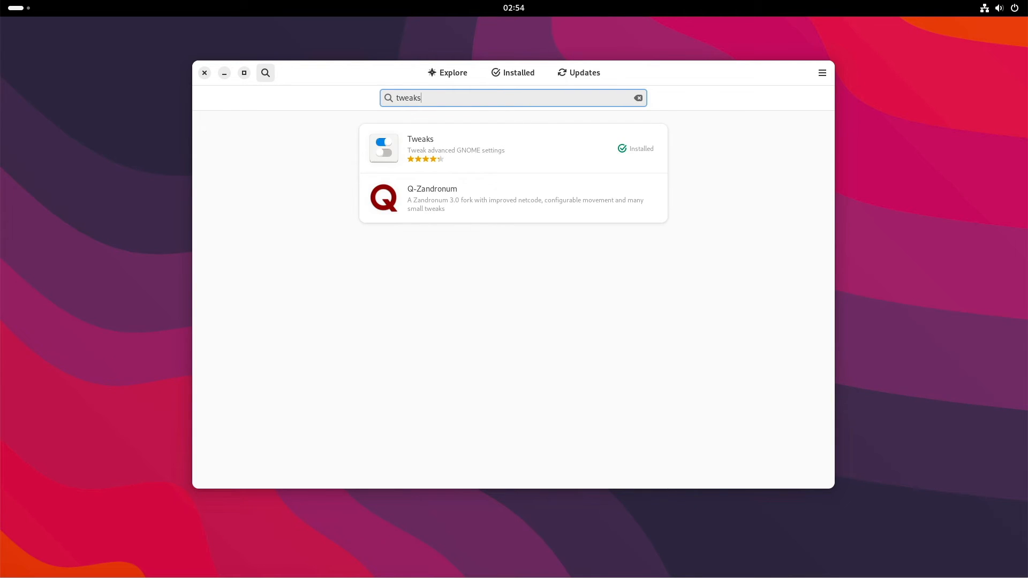
click(478, 170)
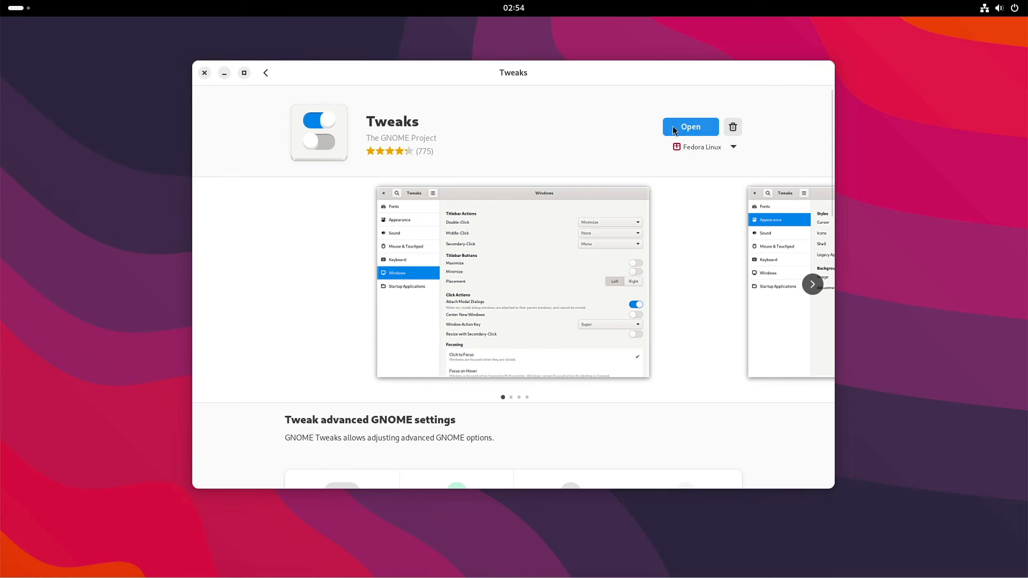
click(689, 130)
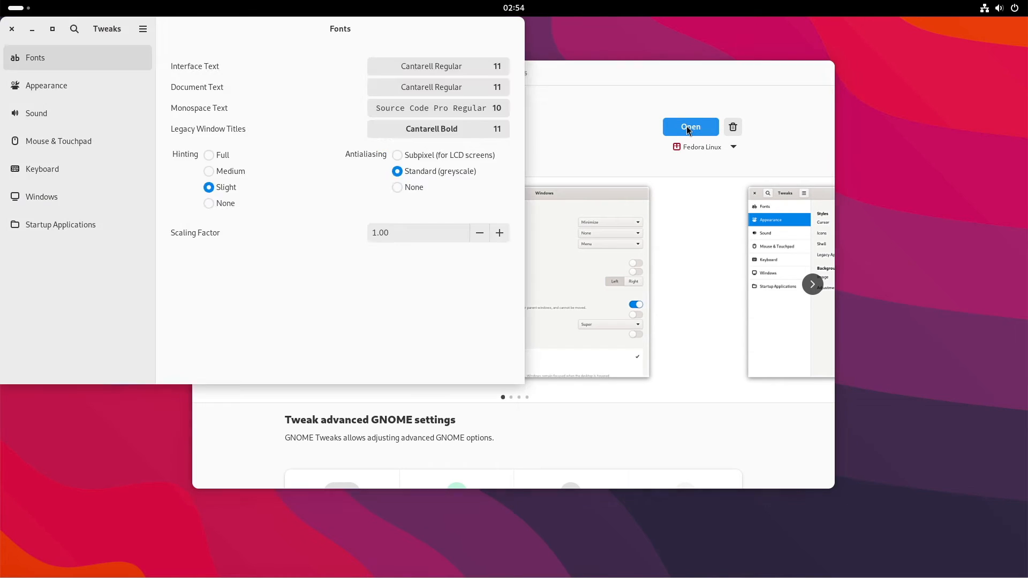
Step: Search Software for "extension" and launch Extension Manager from its details page
text(ion)
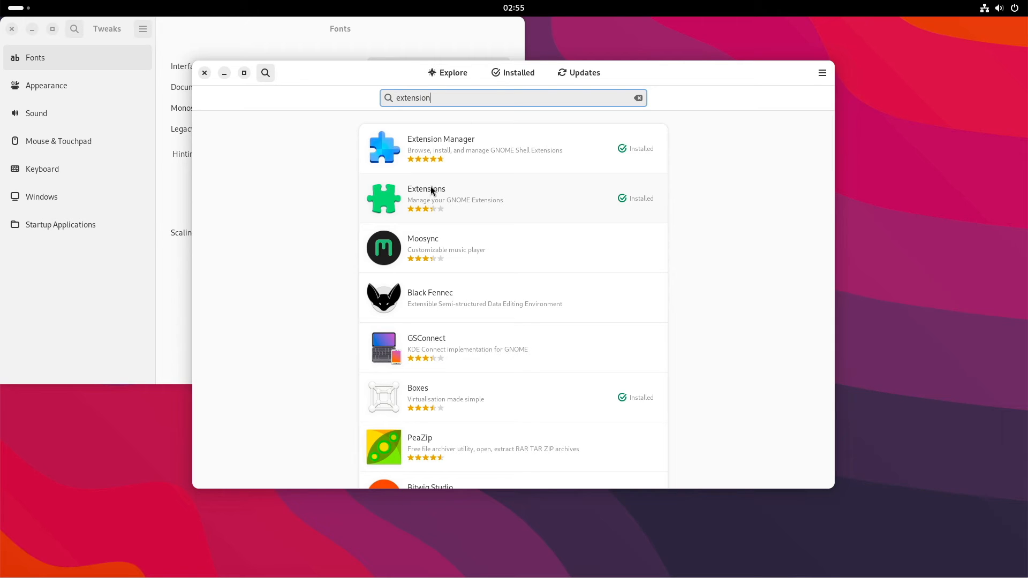
click(443, 155)
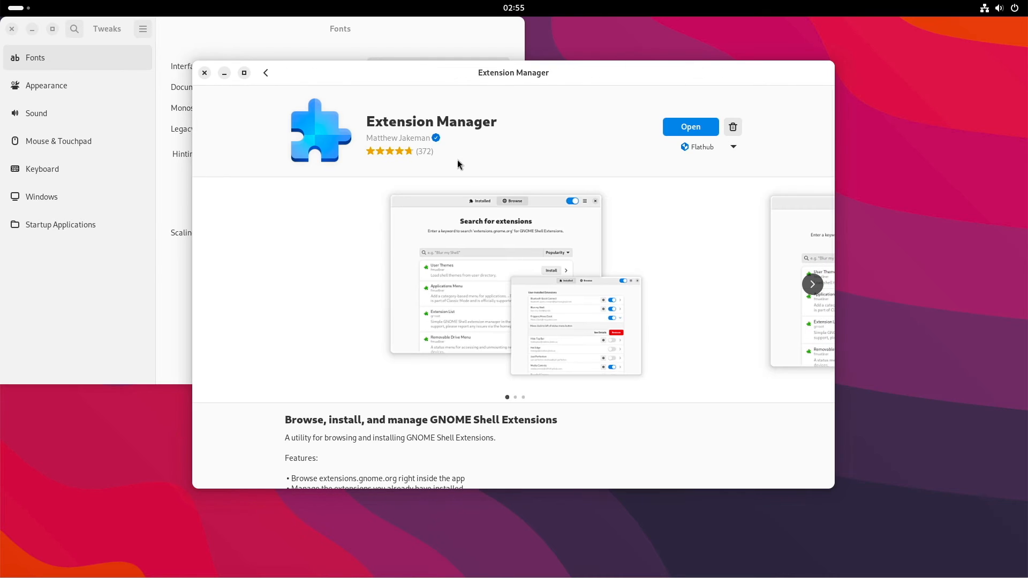
click(679, 127)
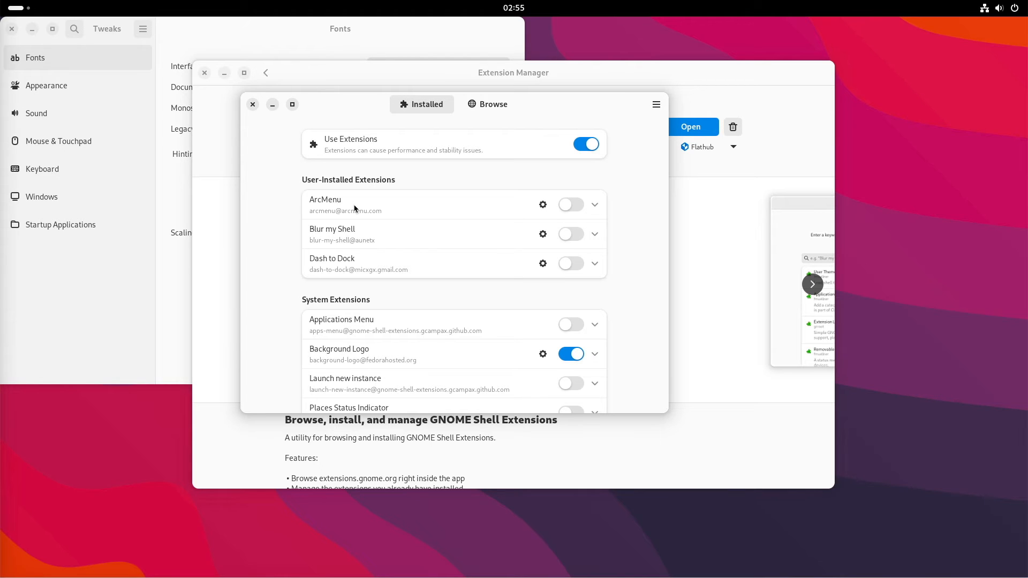
Step: Search the online extensions for "dash to panel" and install the Dash to Panel extension
click(481, 107)
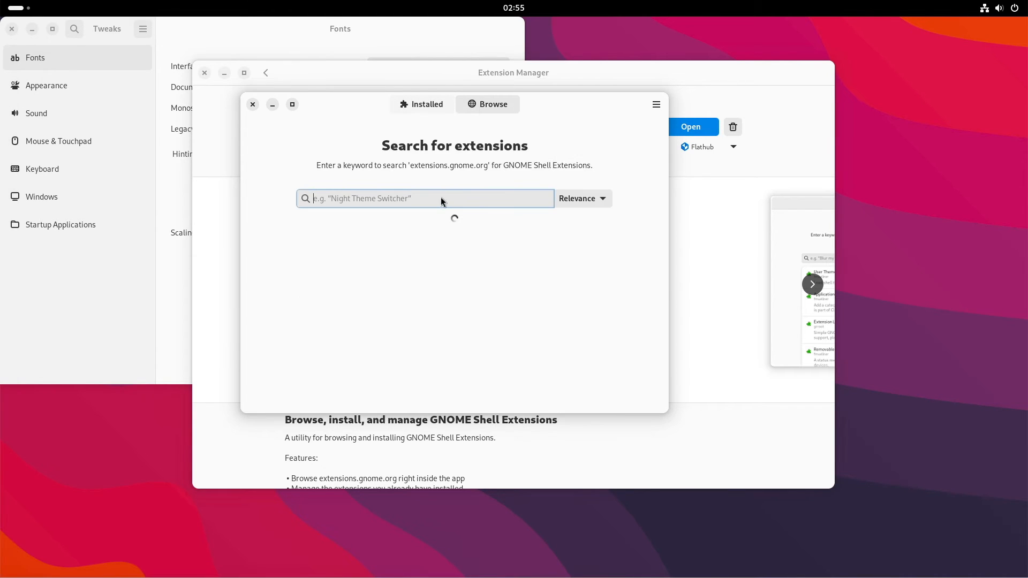
text(dash to panel)
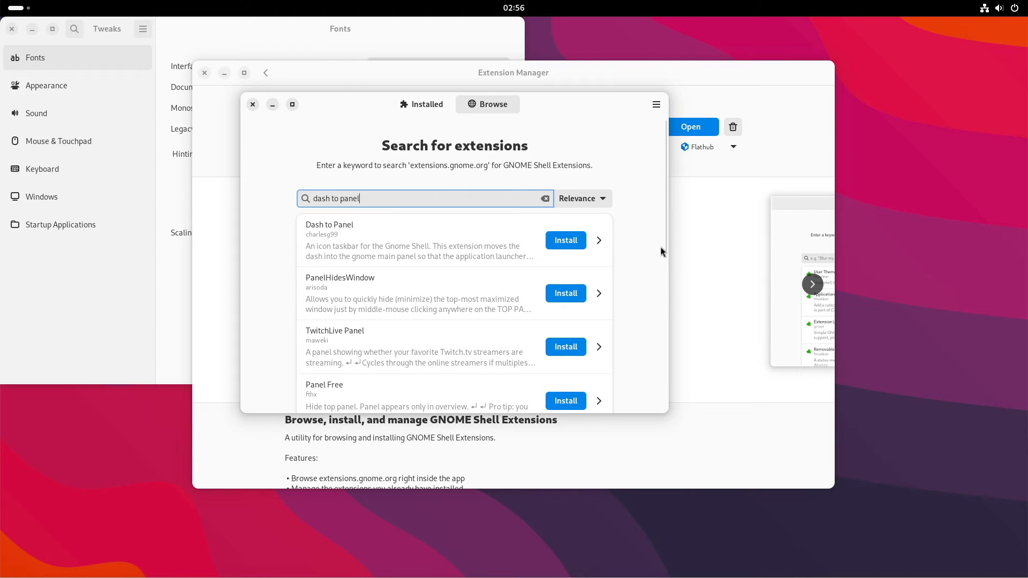
click(568, 242)
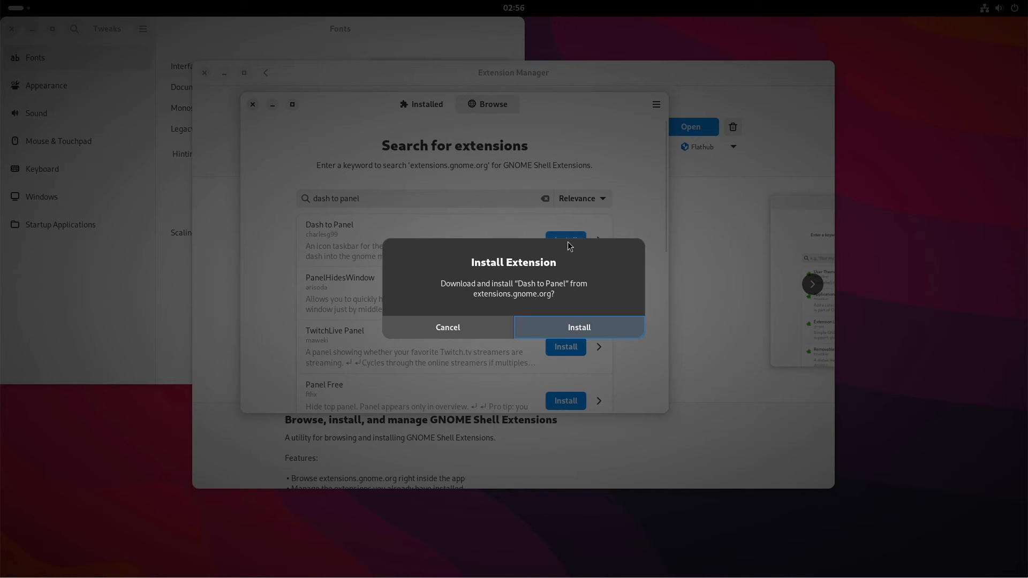
click(615, 326)
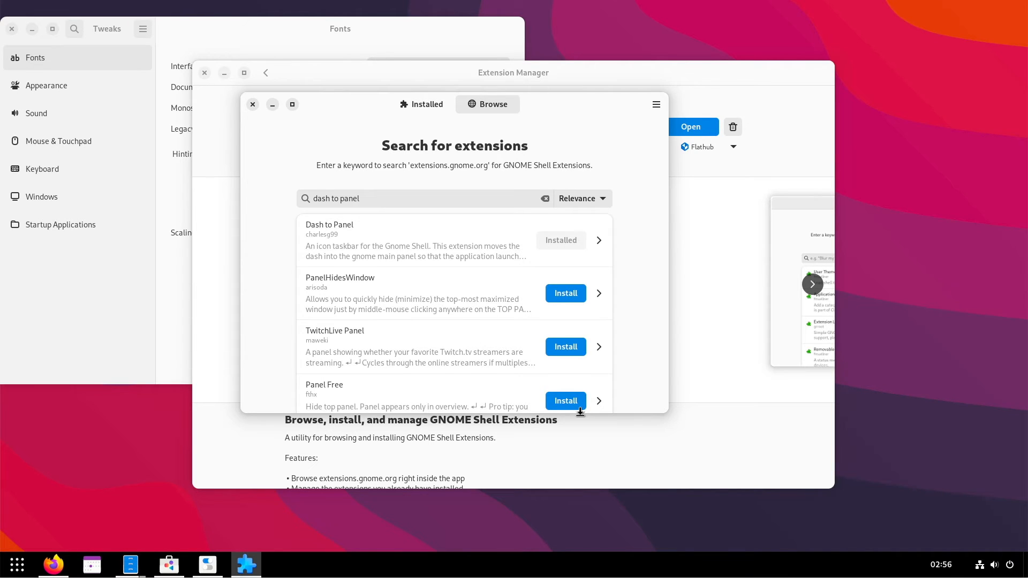
Step: Enable the installed ArcMenu extension and open its menu button settings
click(421, 106)
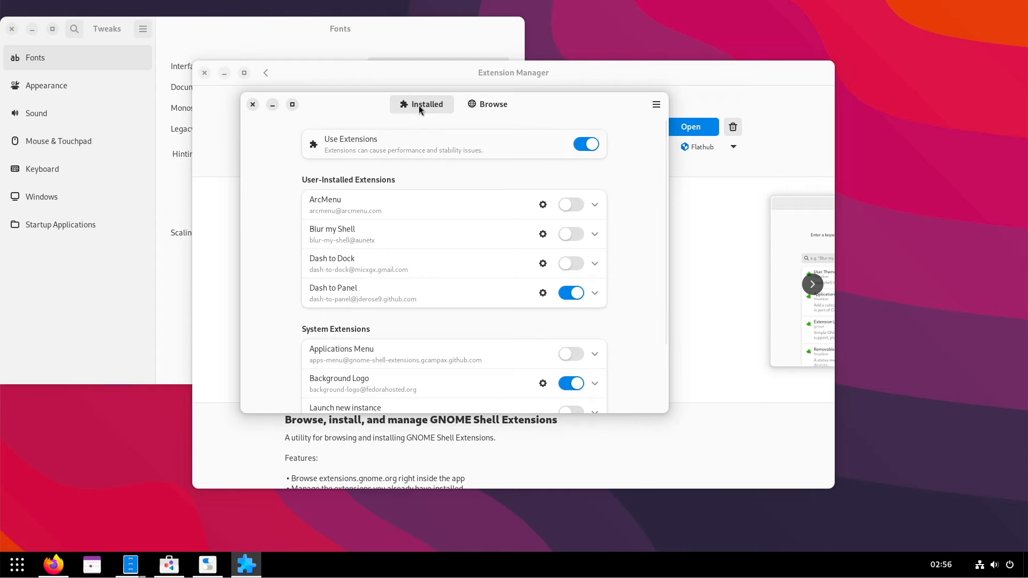
click(573, 207)
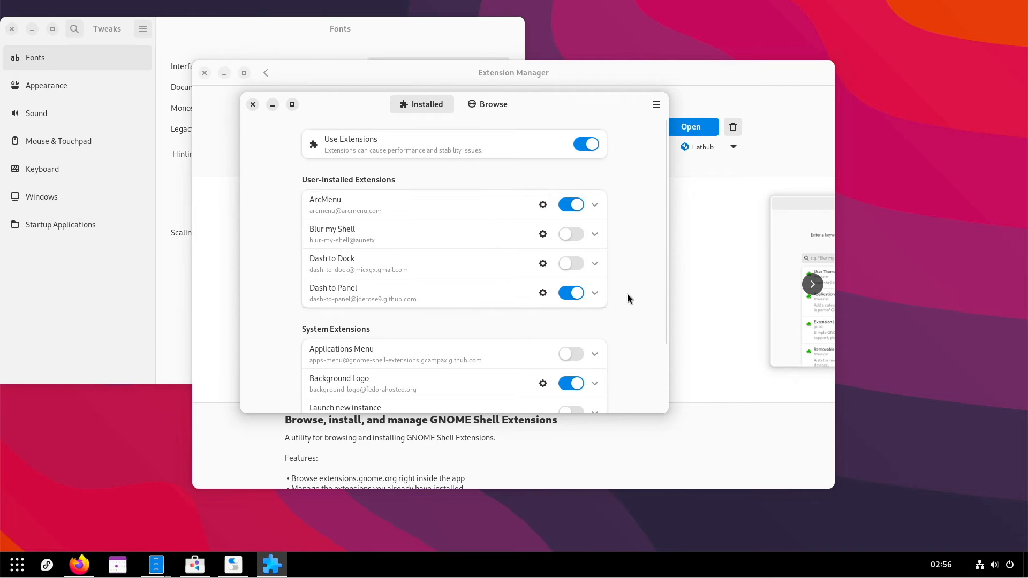
click(543, 204)
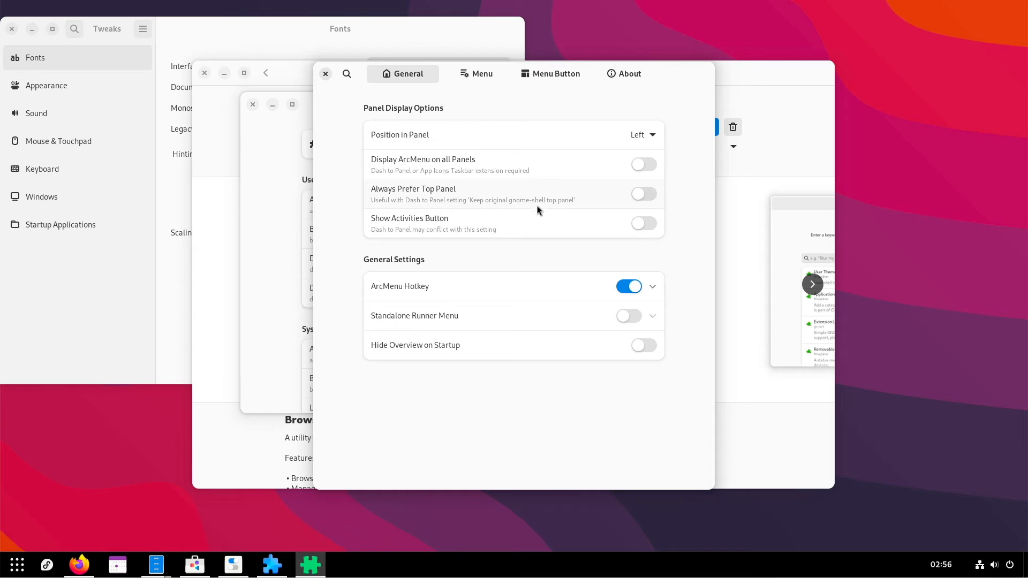
drag(665, 72, 558, 74)
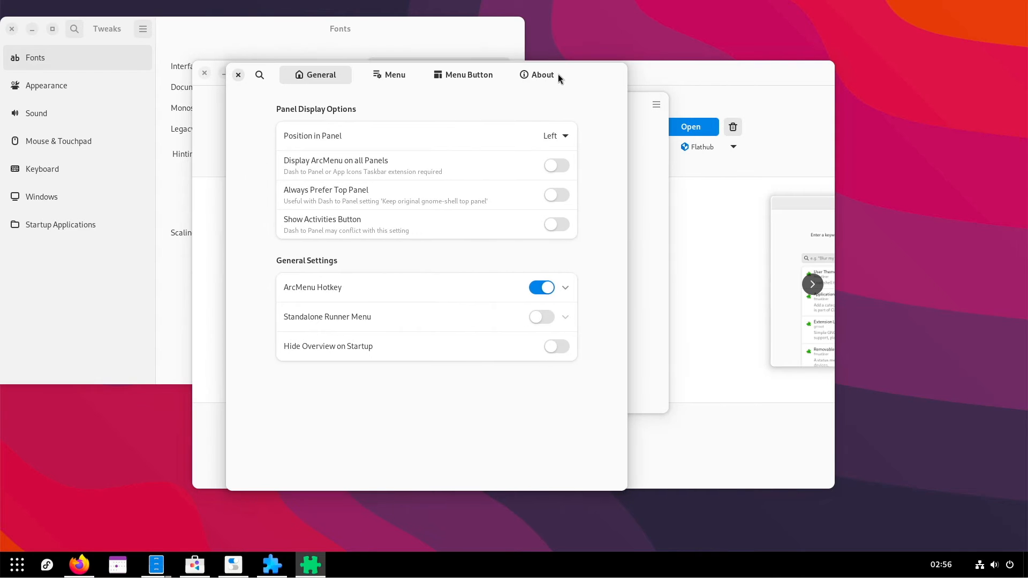
click(461, 81)
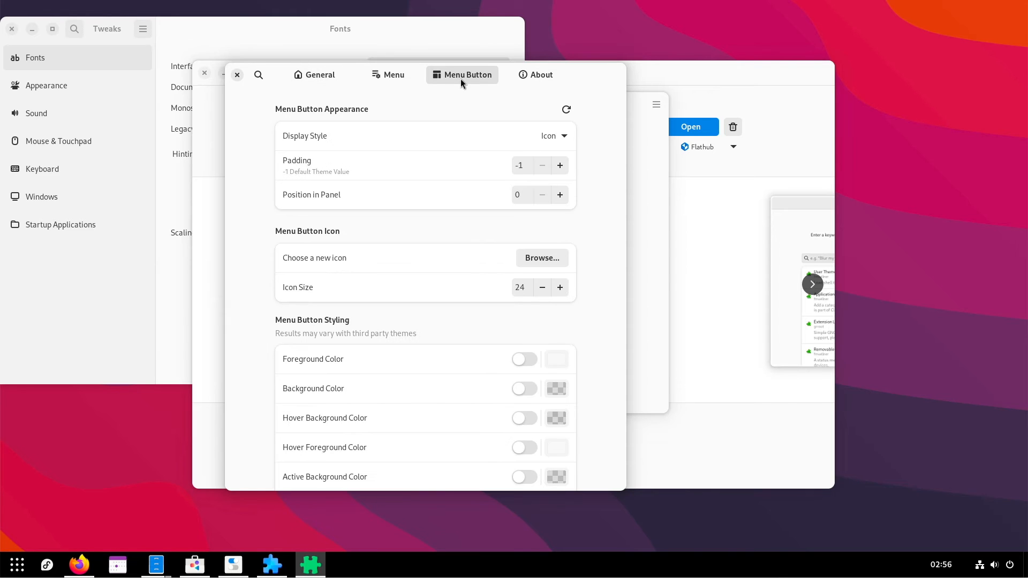
Step: Review the distro icons available for the ArcMenu button and set the button's icon size to 38
click(544, 258)
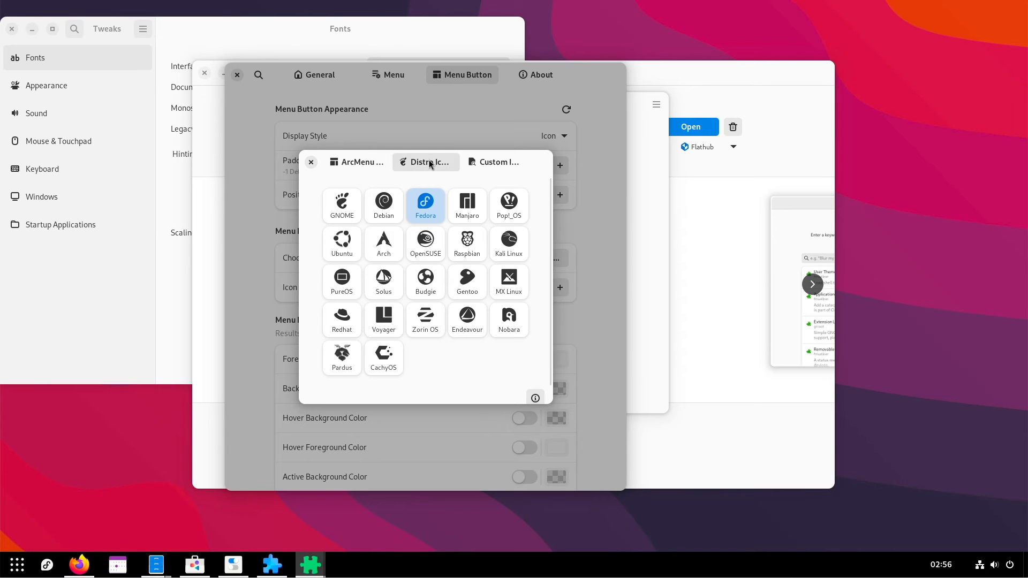
click(311, 162)
click(561, 288)
click(560, 288)
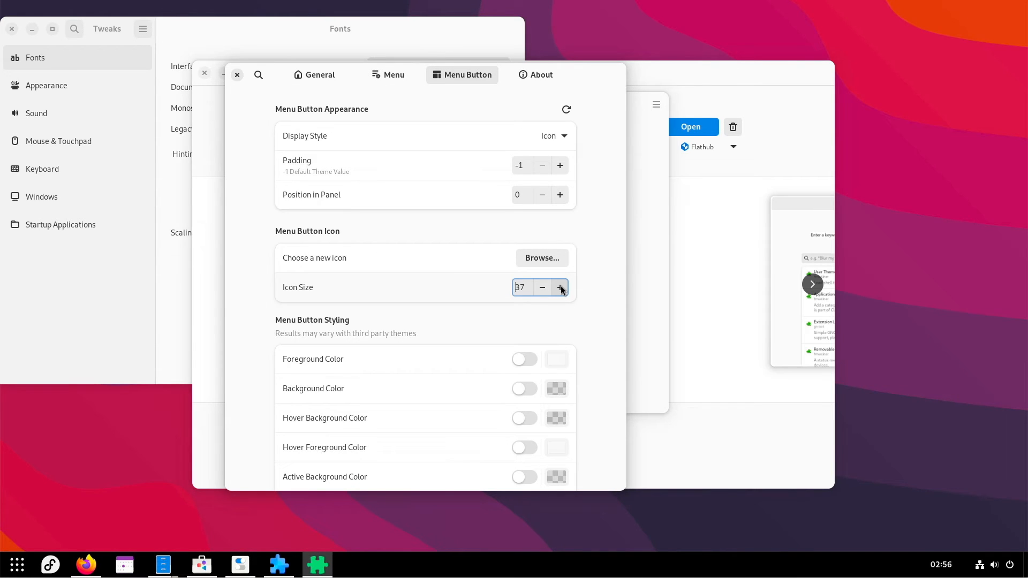
click(560, 288)
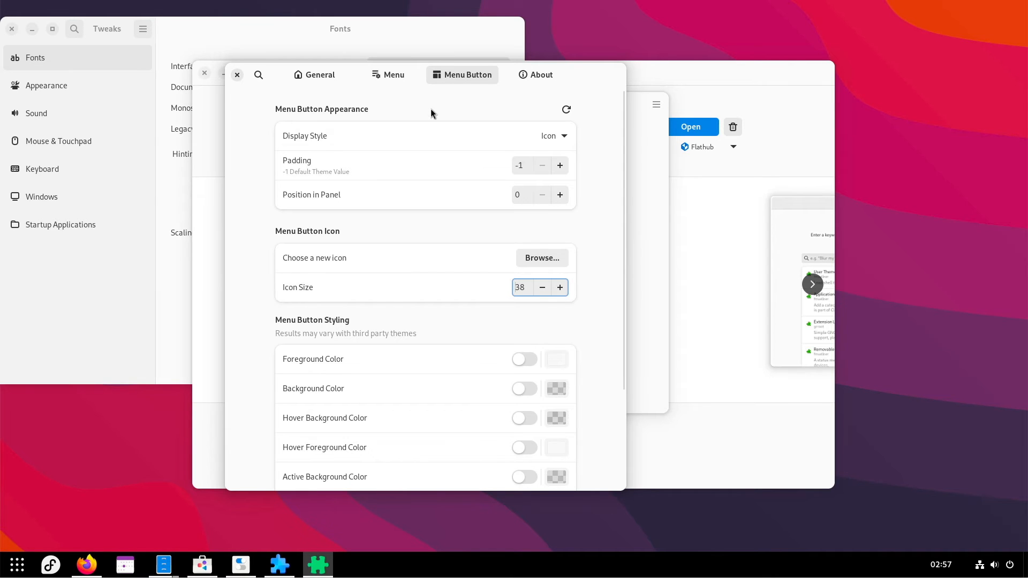
Step: Set ArcMenu's current menu theme to ArcMenu Style and preview the opened menu
click(394, 75)
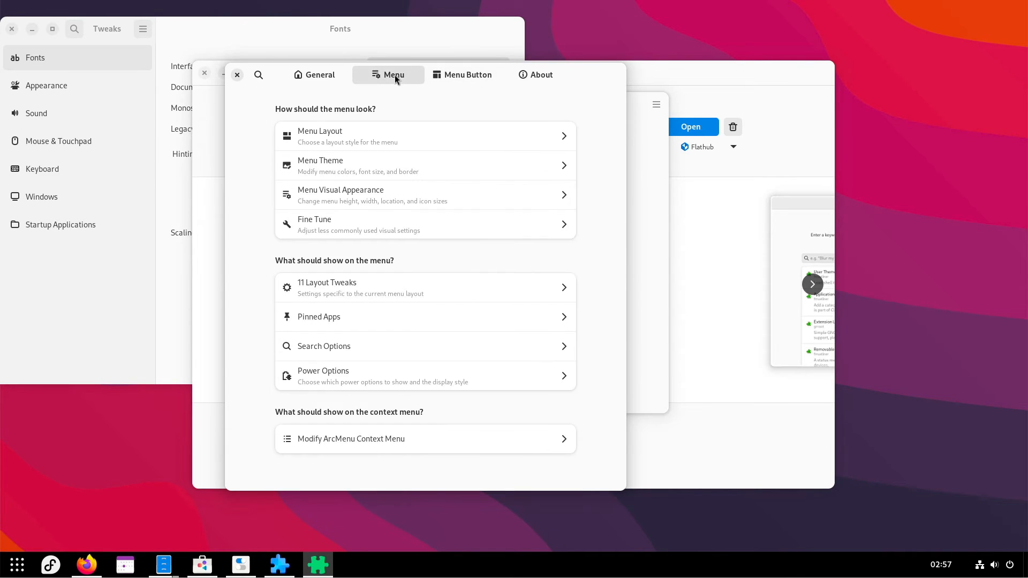
click(329, 165)
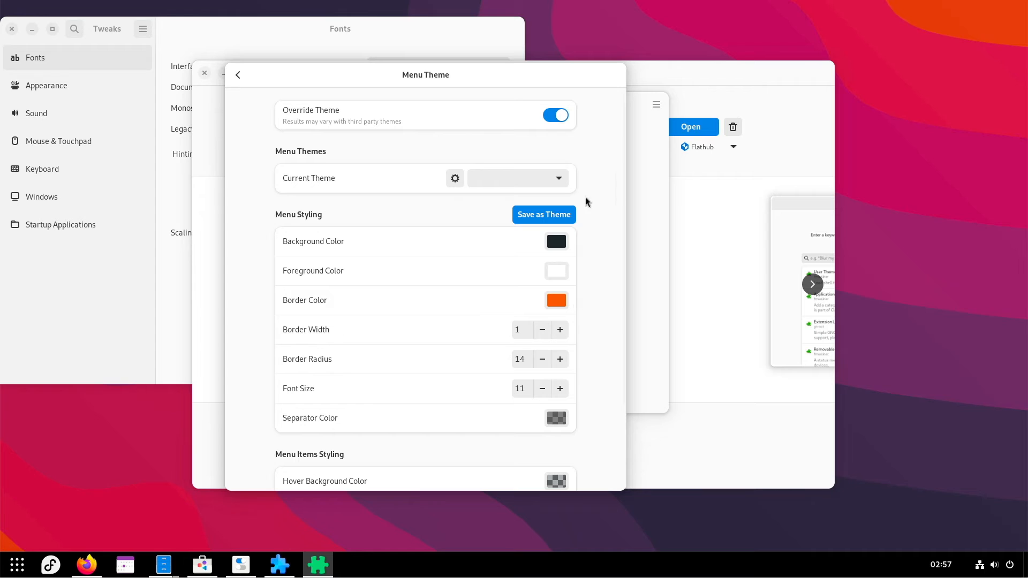
click(557, 178)
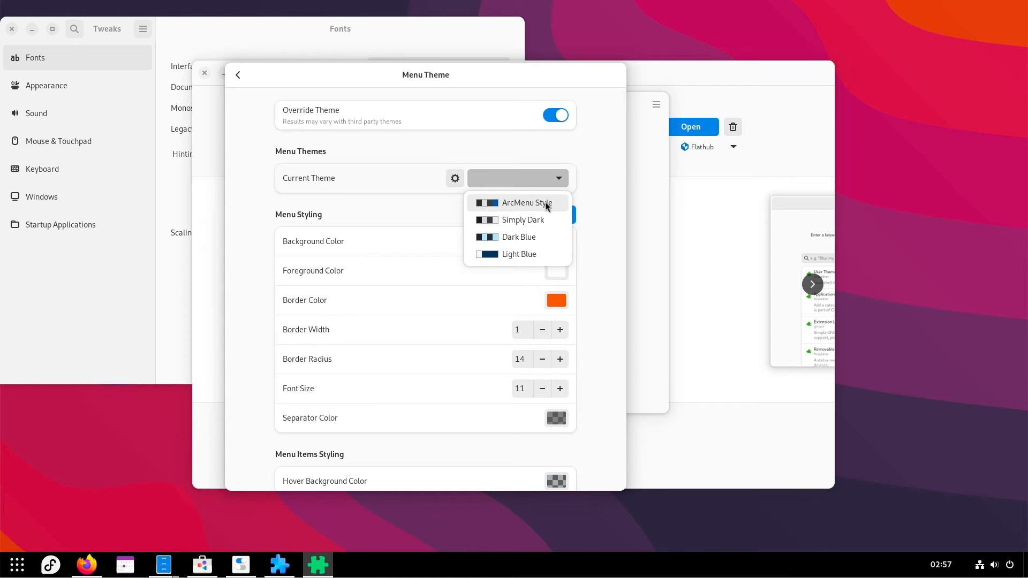
click(546, 203)
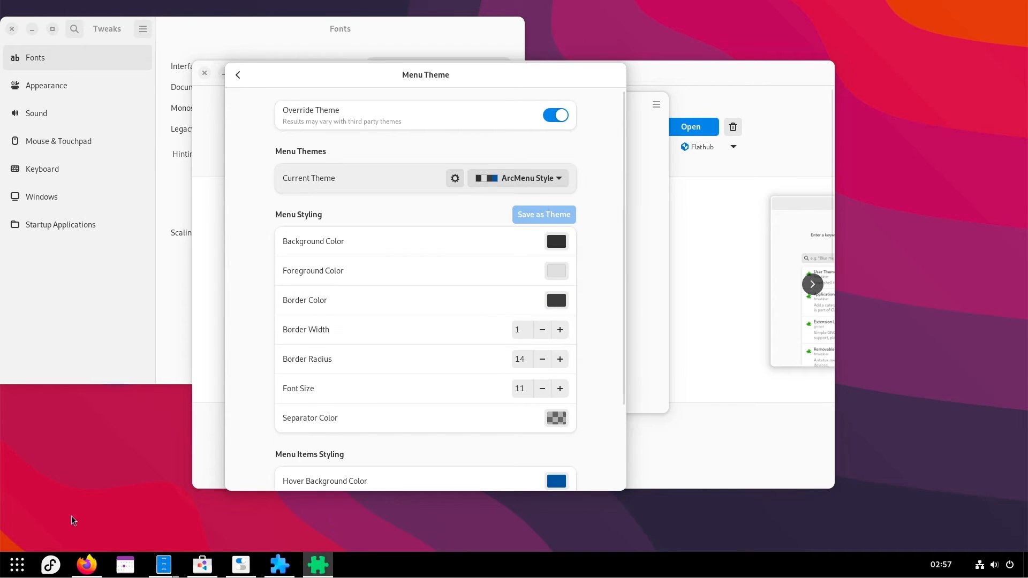
click(51, 565)
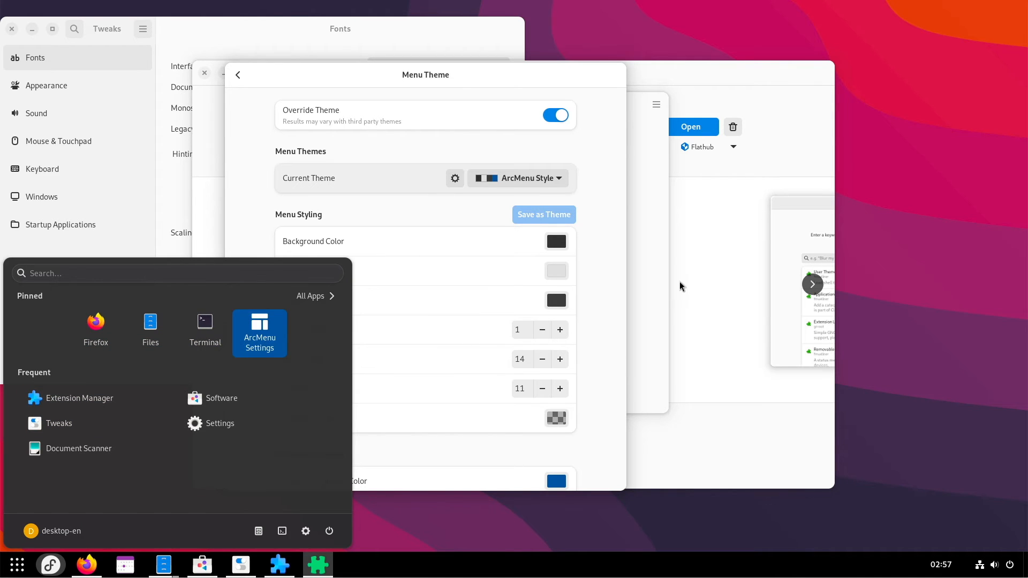
click(592, 268)
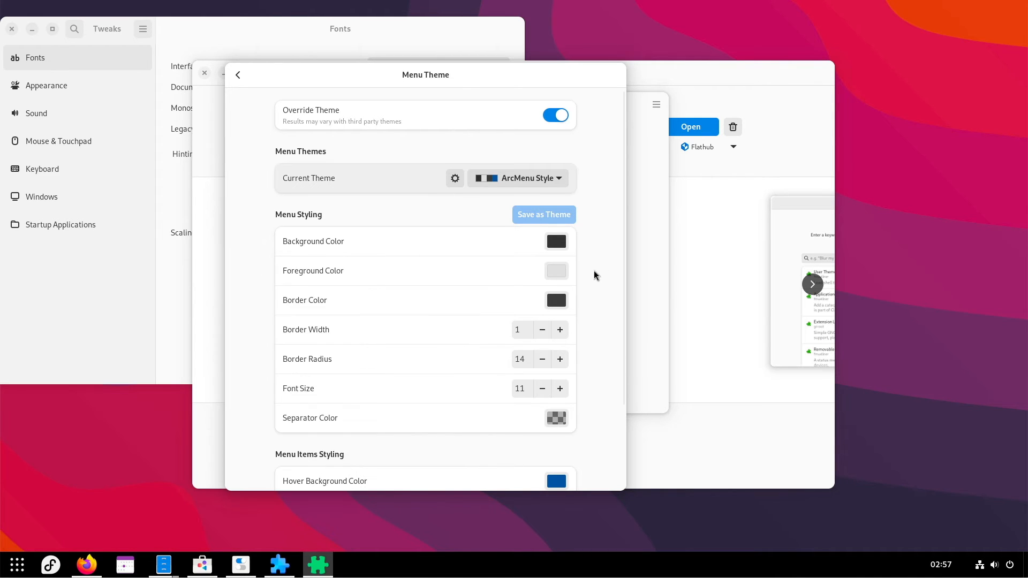
Step: Examine ArcMenu's traditional, modern, touch, launcher and alternative menu layouts, and close the ArcMenu settings
click(238, 75)
click(314, 137)
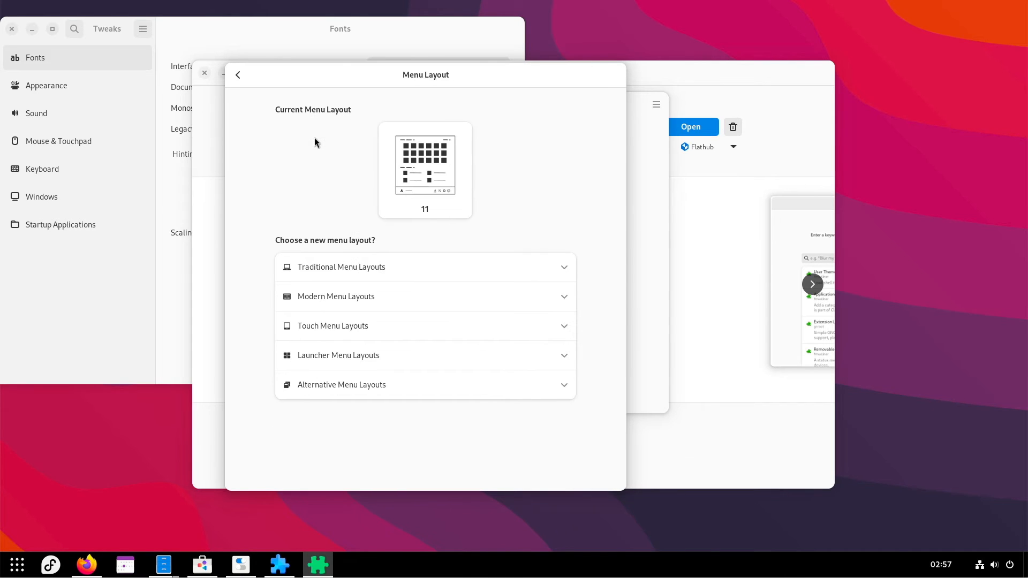
click(330, 298)
scroll(310, 311, down, 5)
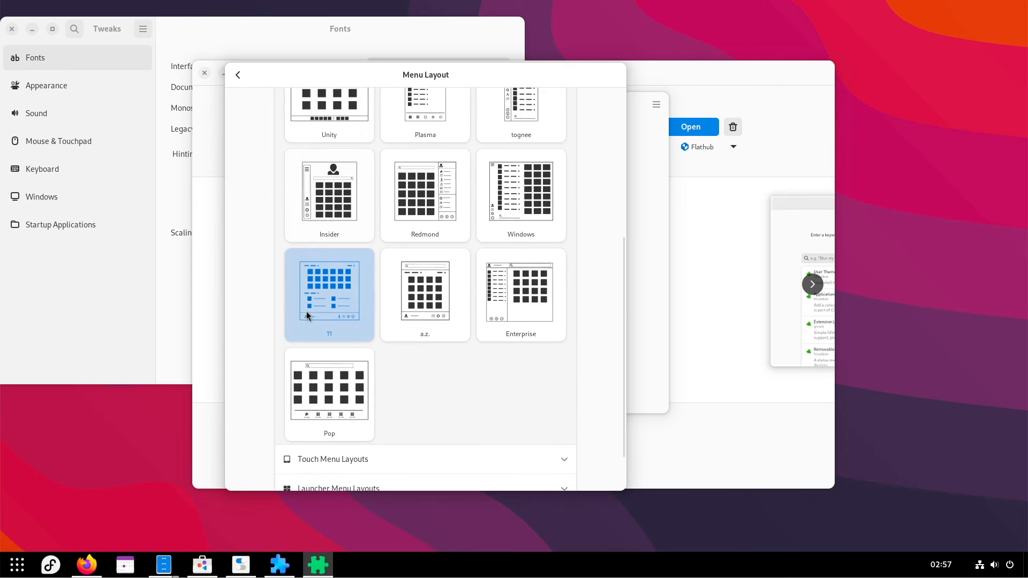
scroll(347, 256, down, 2)
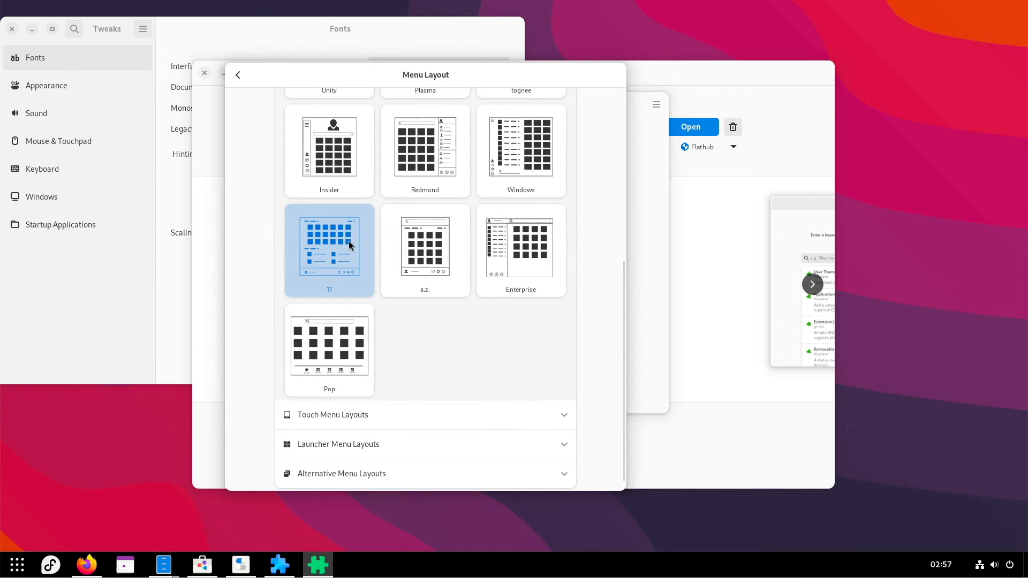
scroll(341, 265, up, 5)
scroll(342, 264, up, 7)
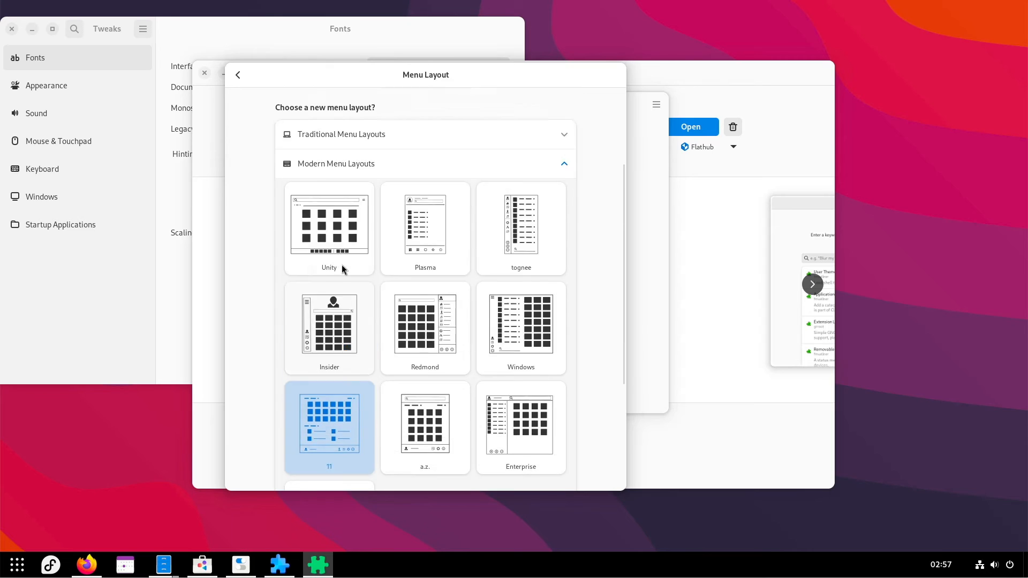
click(332, 267)
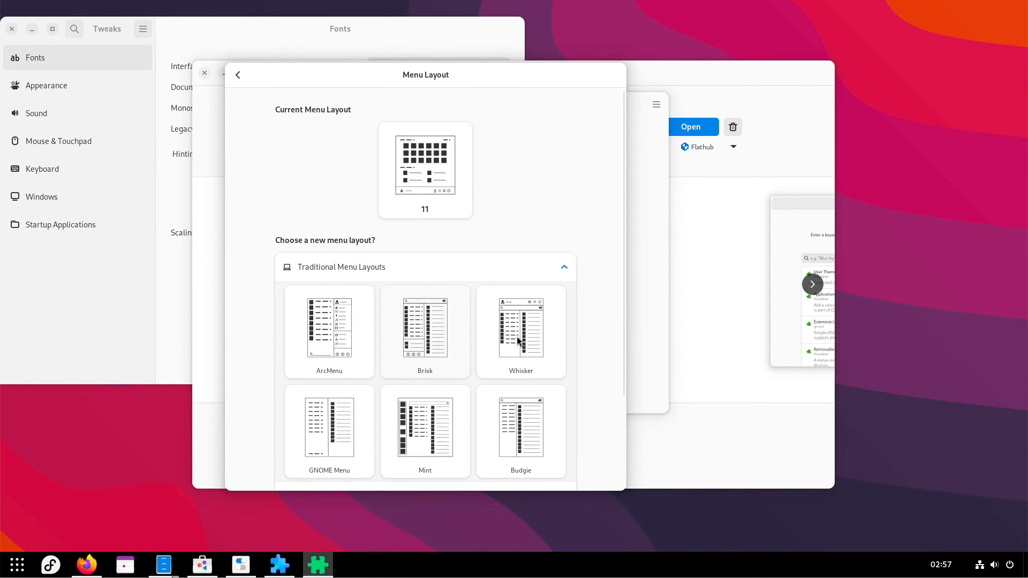
scroll(522, 340, down, 3)
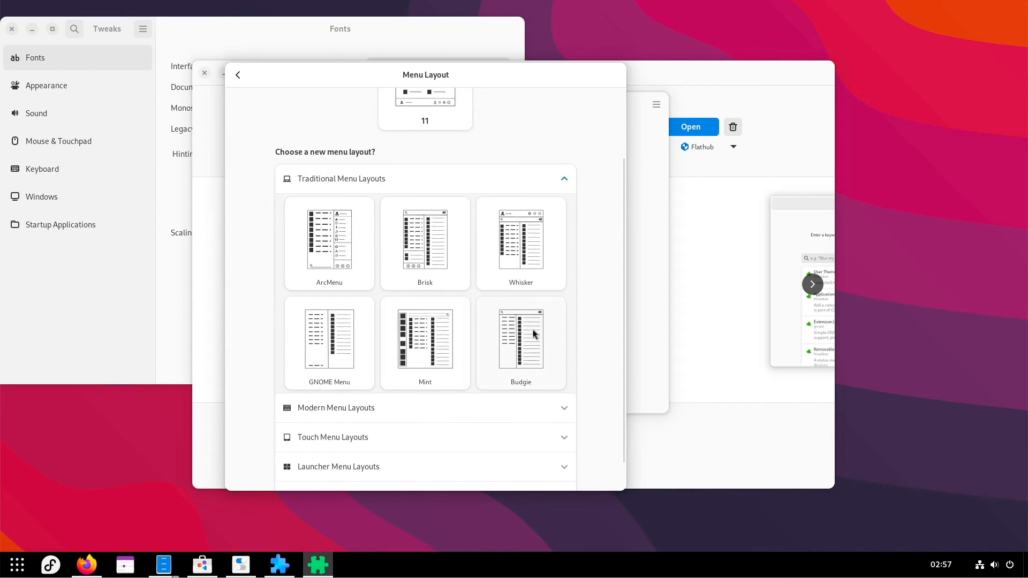
scroll(514, 332, down, 1)
click(435, 374)
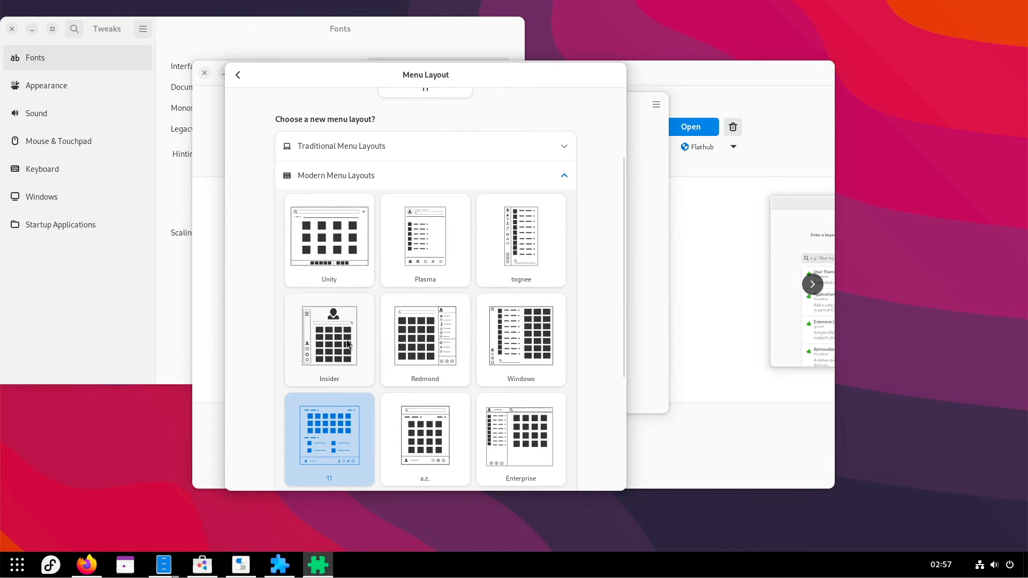
scroll(371, 321, down, 4)
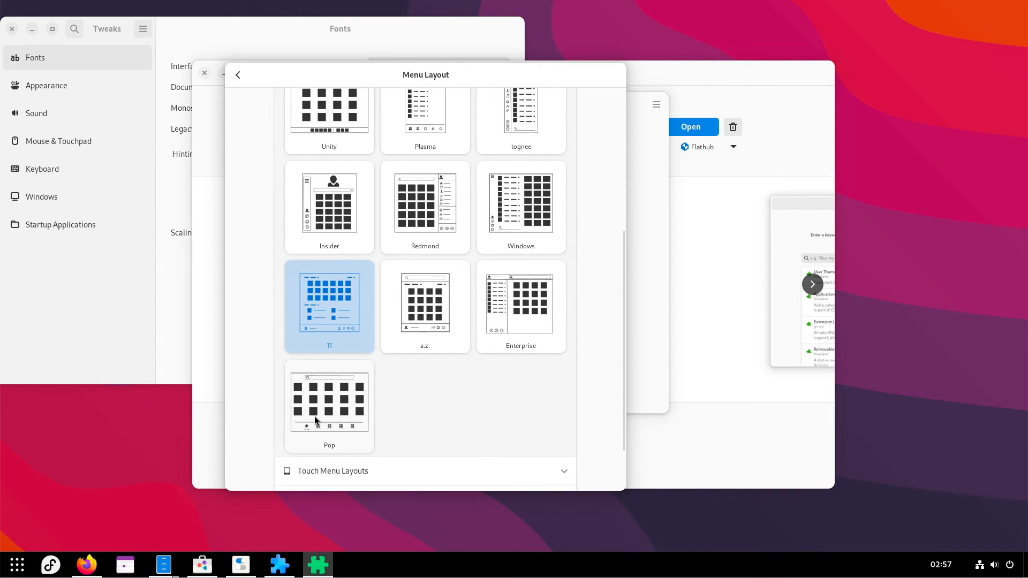
scroll(321, 381, up, 1)
scroll(320, 381, down, 3)
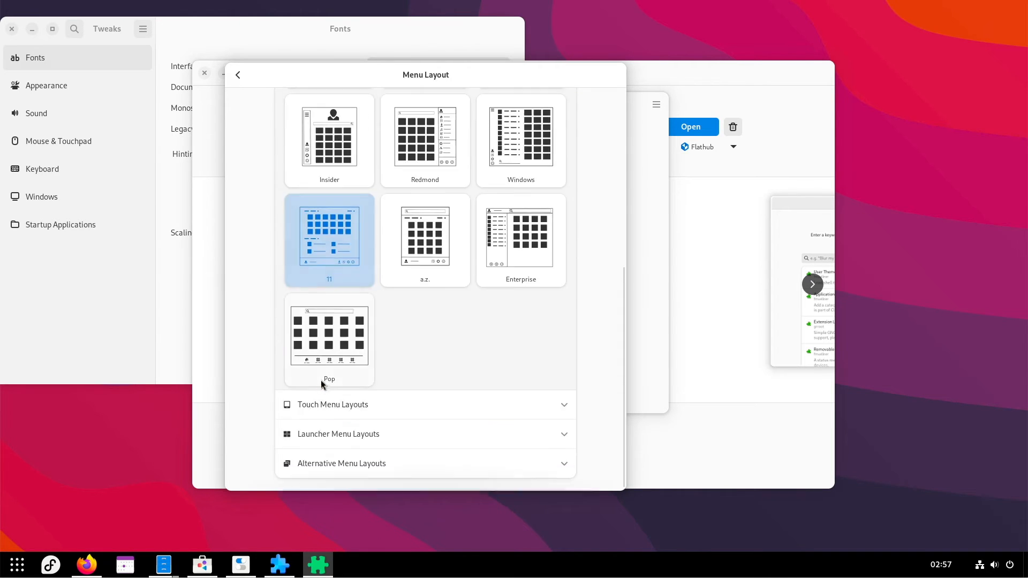
click(324, 410)
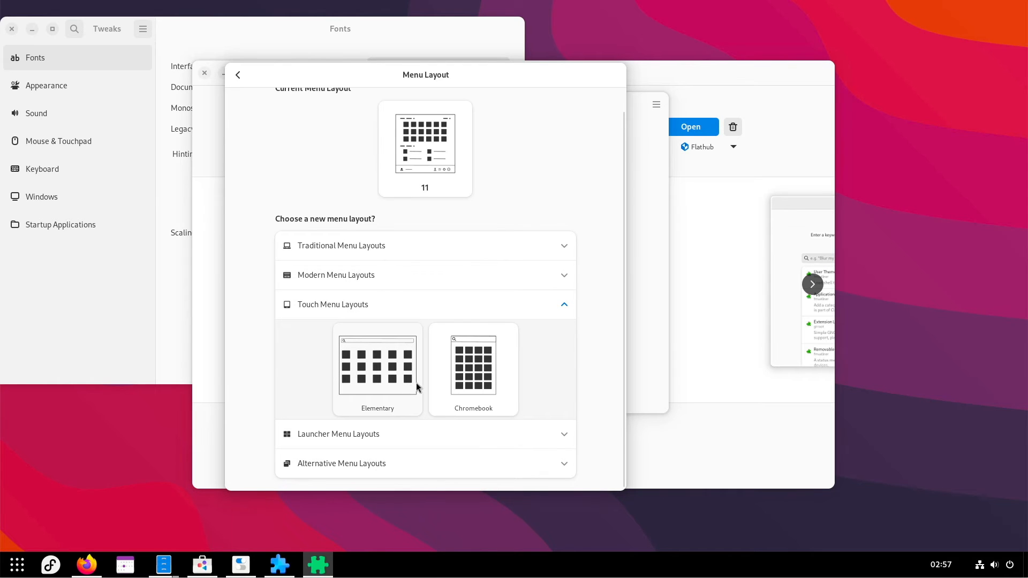
click(317, 434)
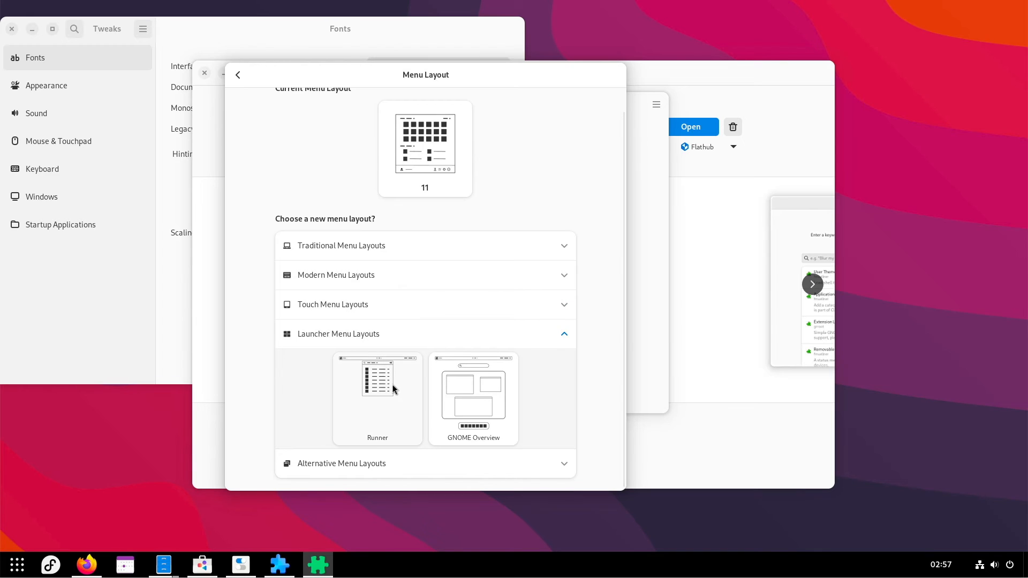
click(343, 463)
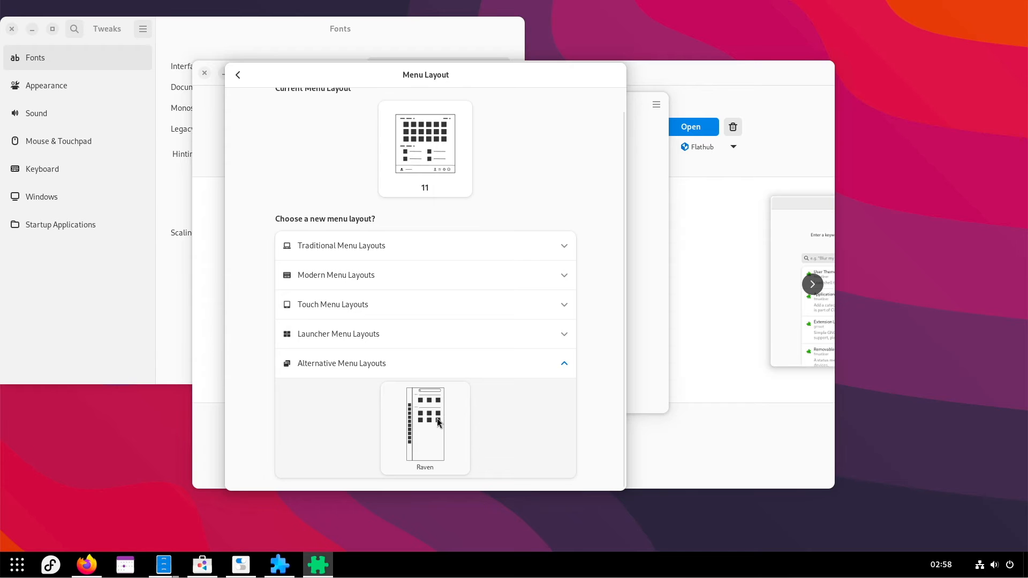
click(329, 289)
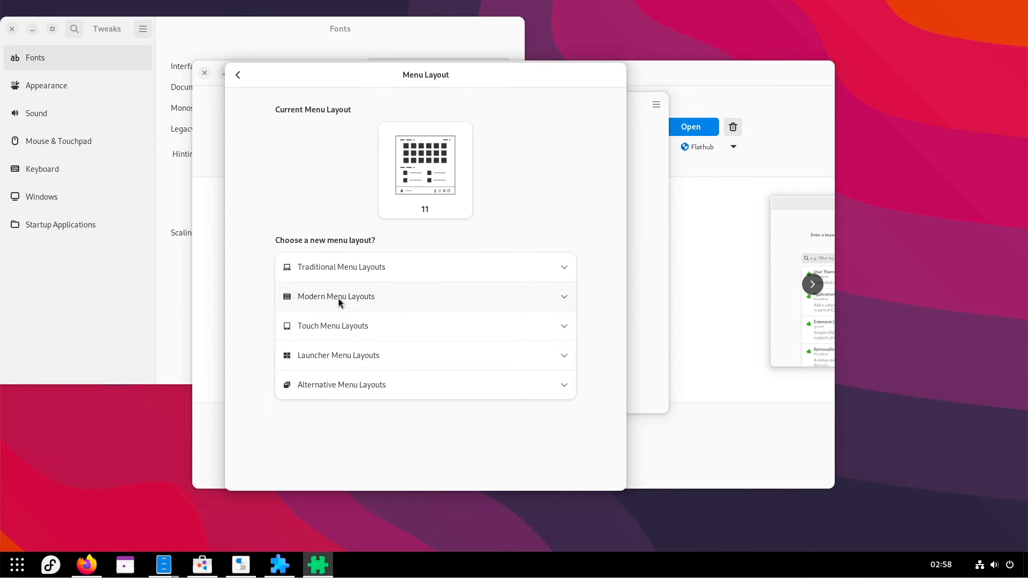
scroll(419, 323, down, 5)
scroll(347, 392, down, 2)
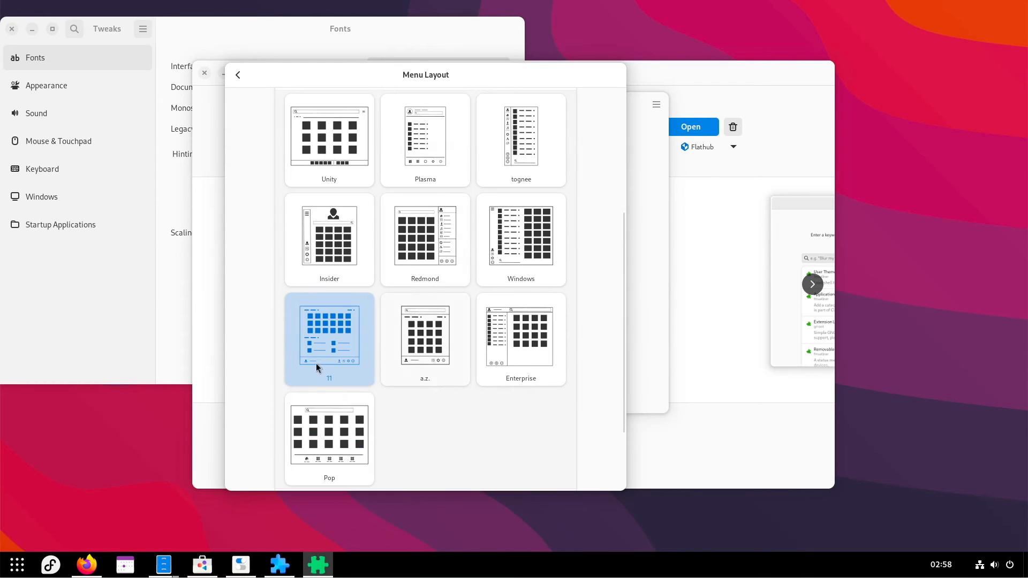
click(238, 75)
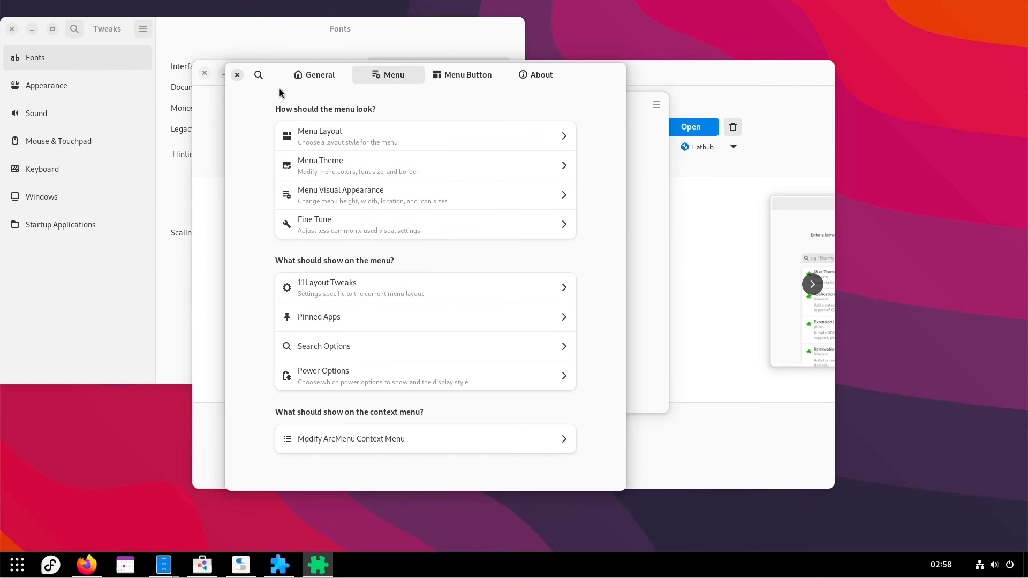
click(238, 74)
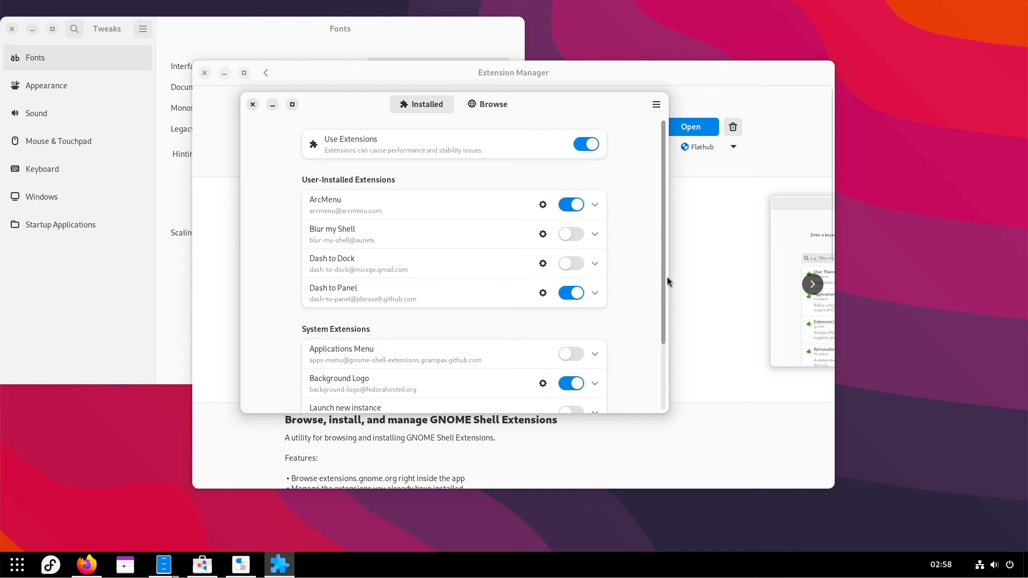
Step: Open the Dash to Panel settings and set the App Icon Margin to 4 px
click(543, 294)
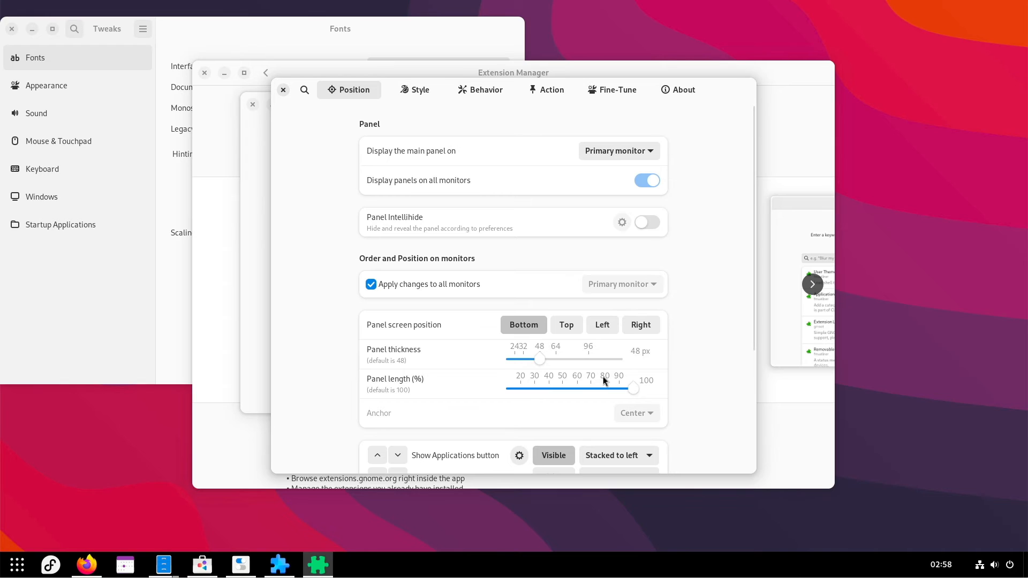
click(413, 91)
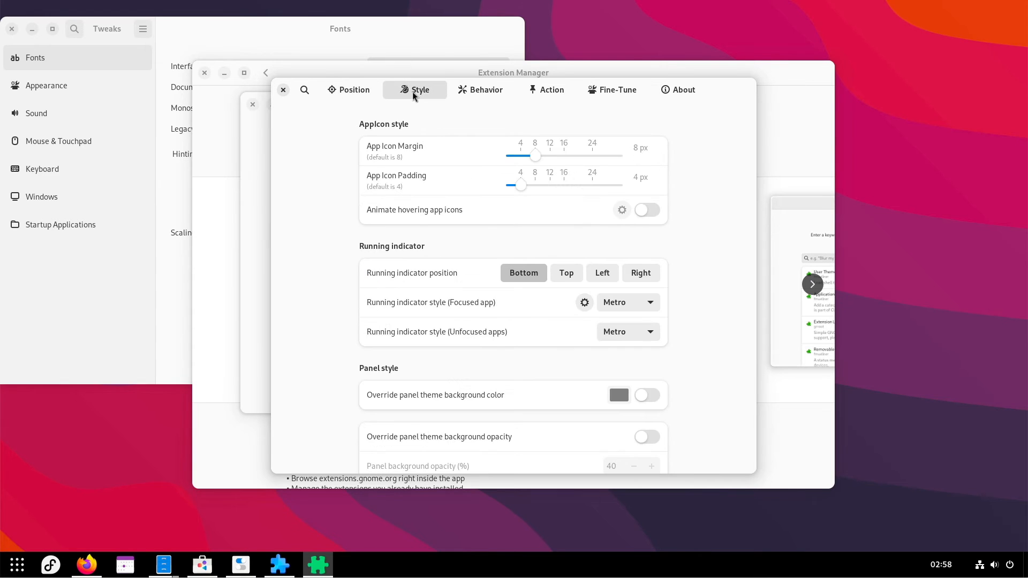
click(522, 156)
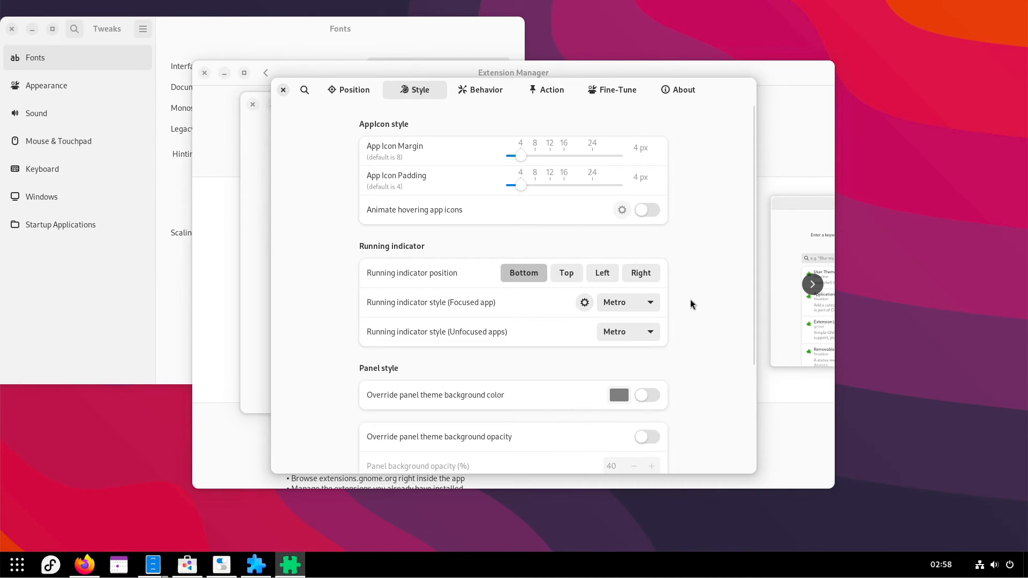
Step: Override the panel theme's background color with black and its background opacity with 70%
scroll(707, 302, down, 5)
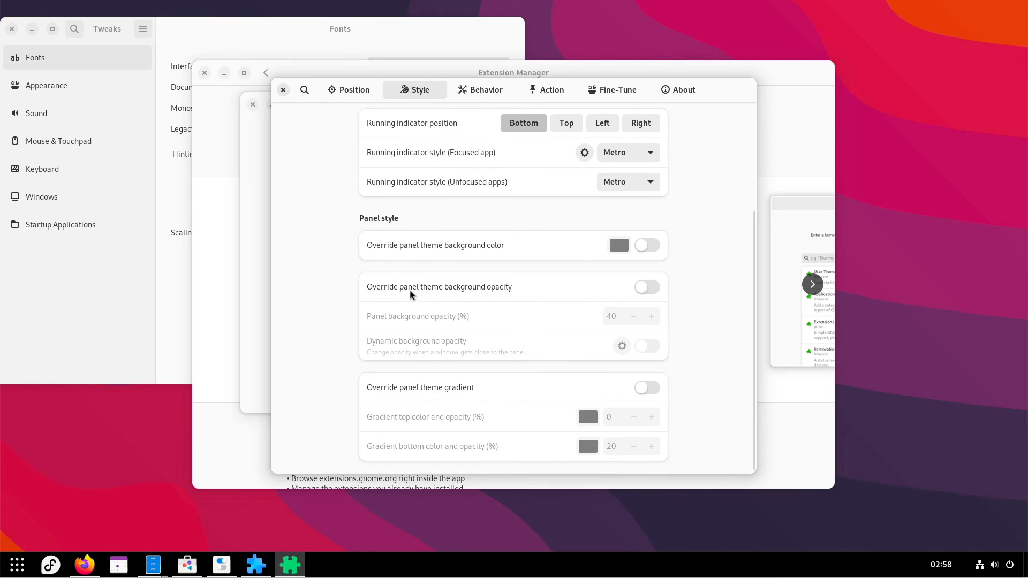
click(649, 246)
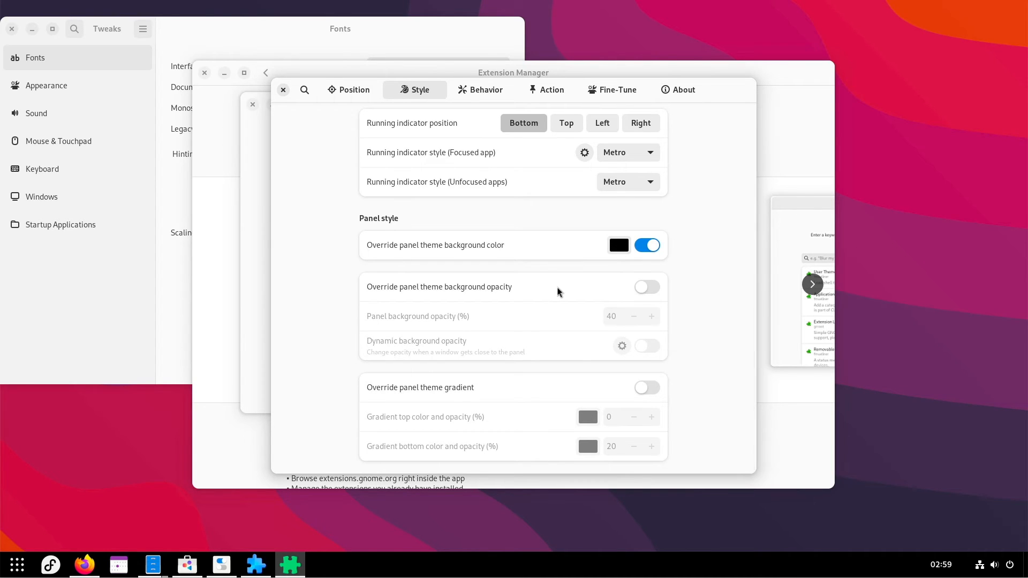
click(650, 287)
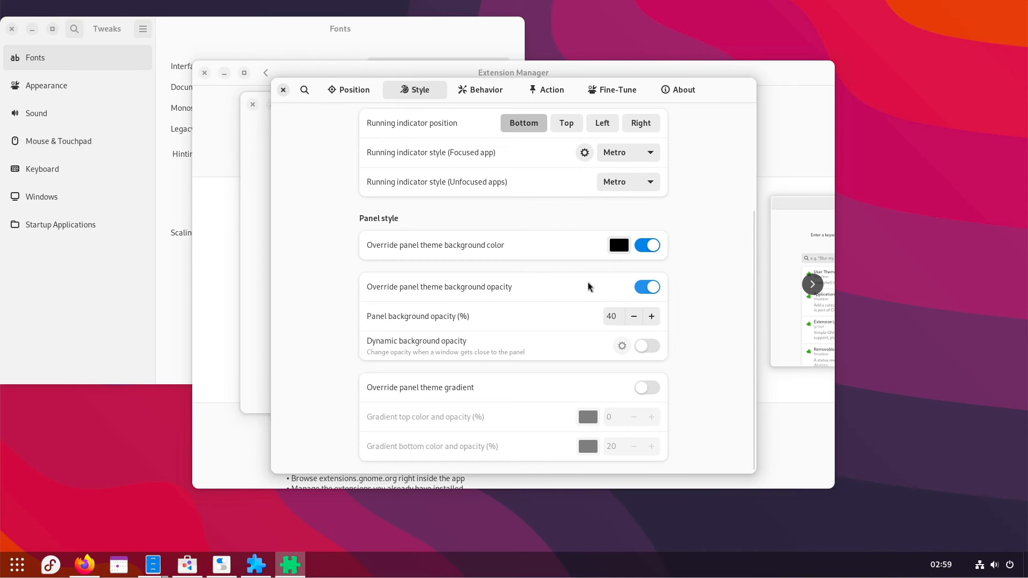
click(651, 317)
click(651, 316)
click(651, 316)
click(651, 317)
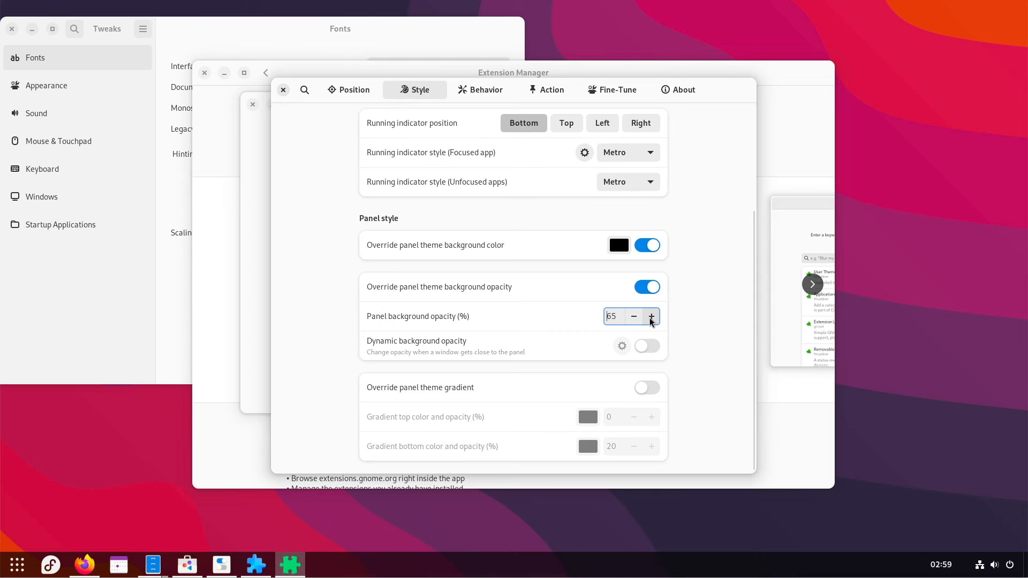
click(651, 316)
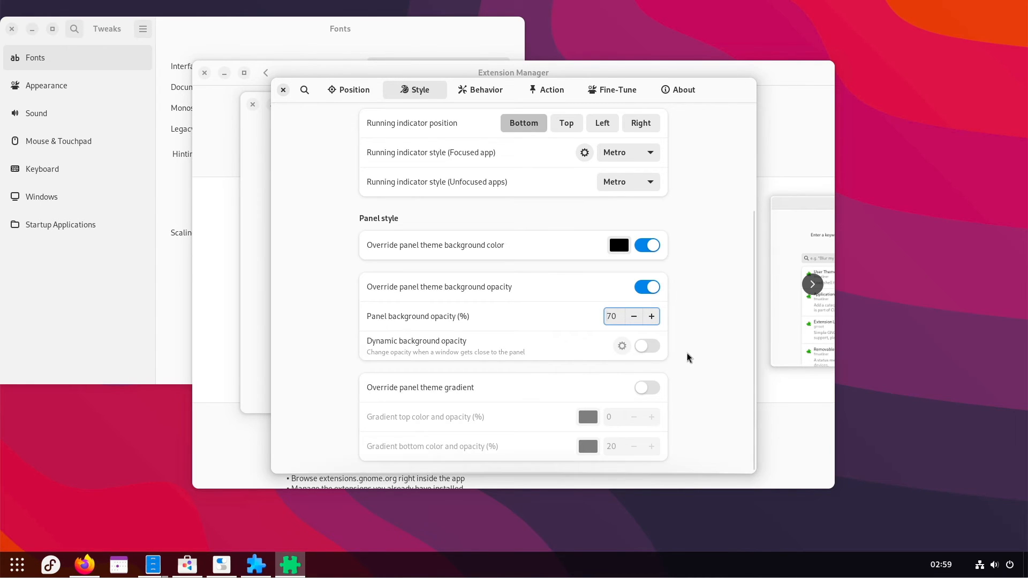
Step: Review the Behavior, Action, Fine-Tune and About sections of the Dash to Panel settings
scroll(691, 342, up, 3)
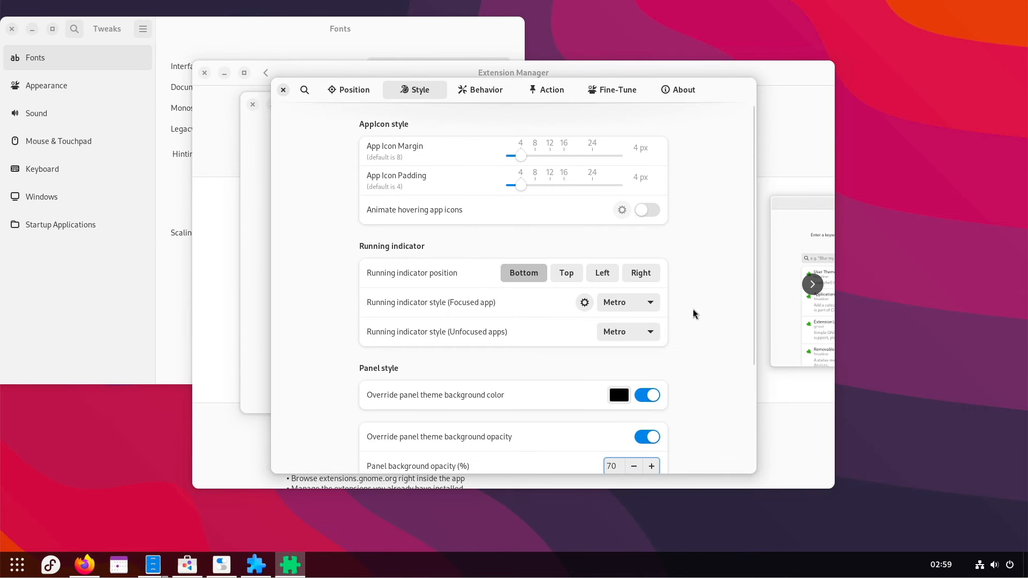
click(477, 90)
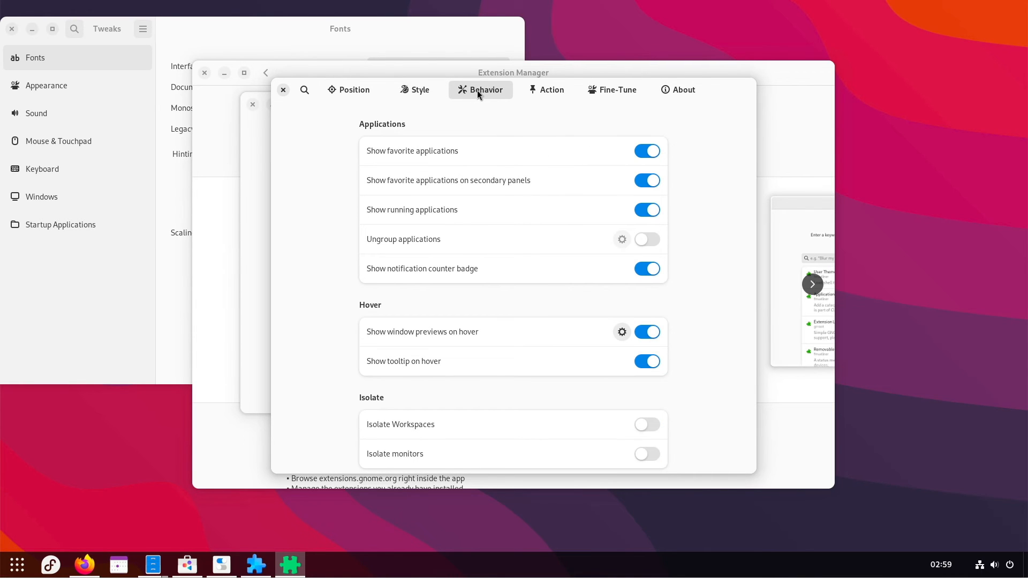
click(543, 92)
click(611, 89)
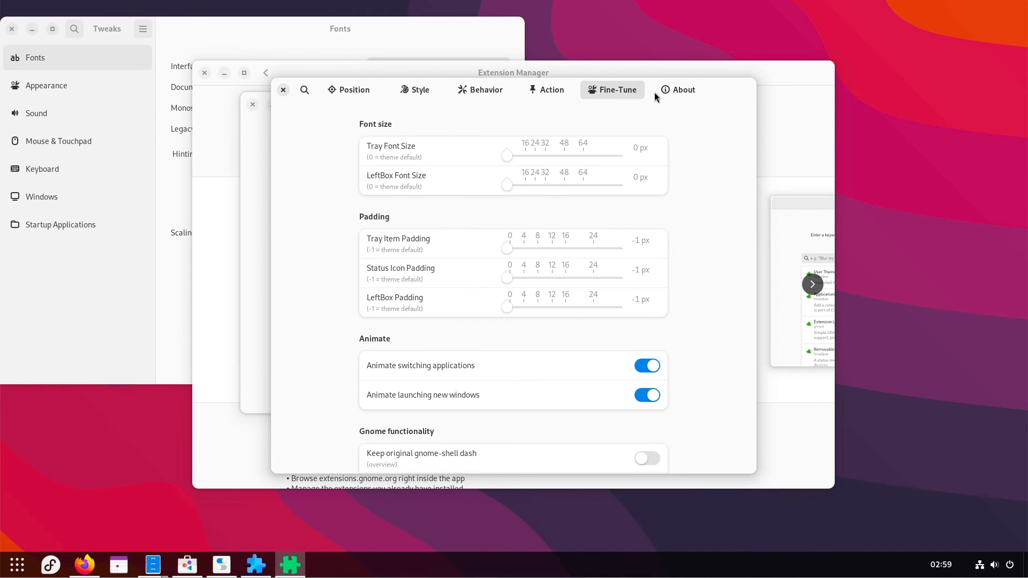
click(667, 91)
Step: Compare the panel's Show Apps and ArcMenu buttons, and hide the Show Applications button in the panel position settings
click(351, 89)
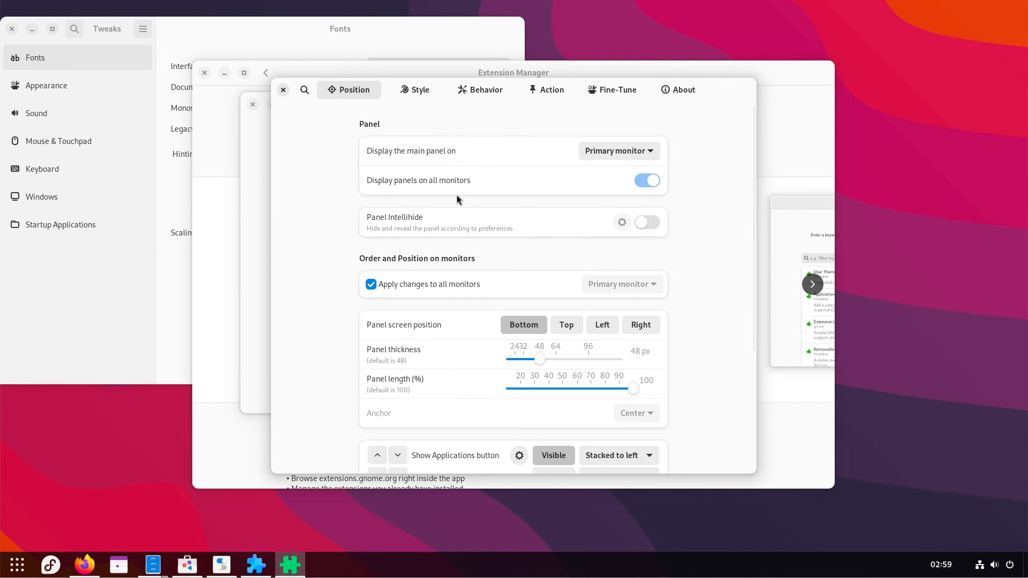
scroll(338, 190, down, 2)
scroll(338, 189, down, 4)
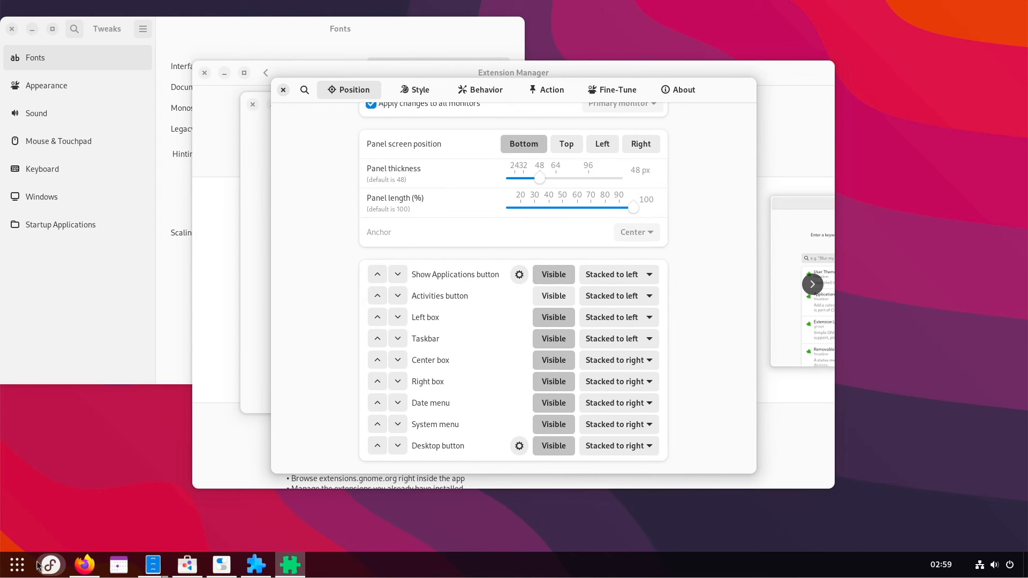
click(17, 566)
click(17, 567)
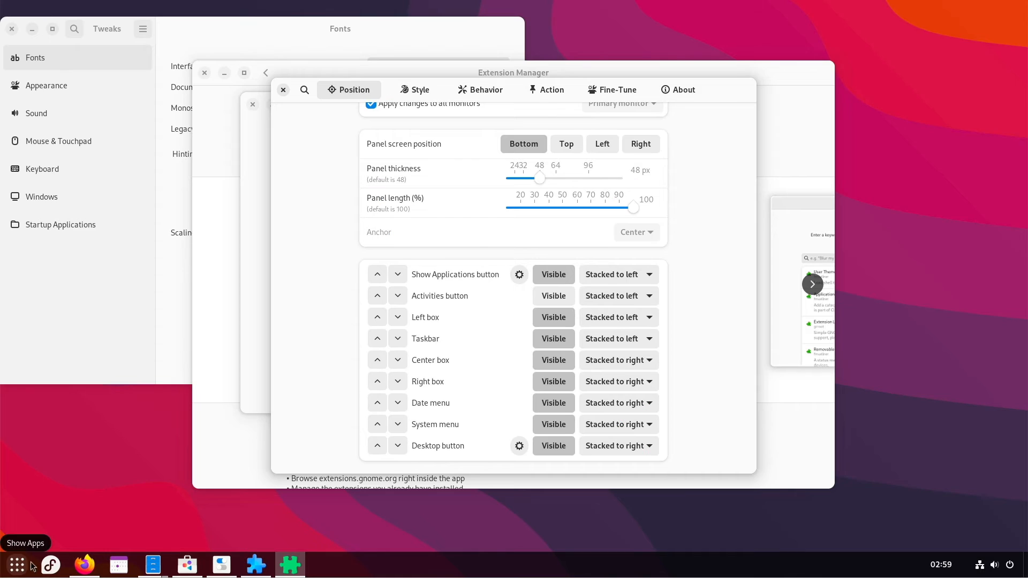
click(51, 565)
click(52, 565)
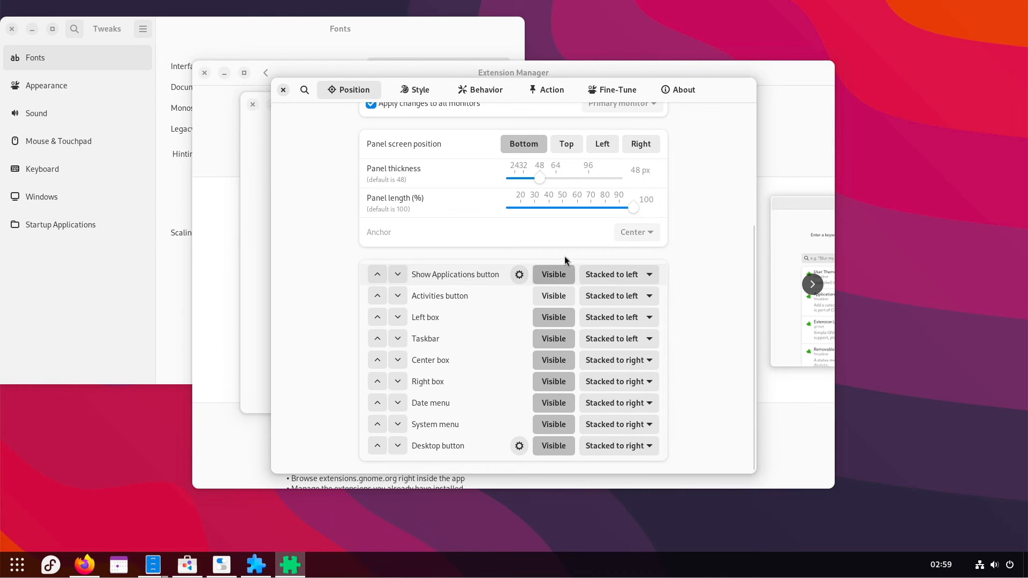
click(553, 275)
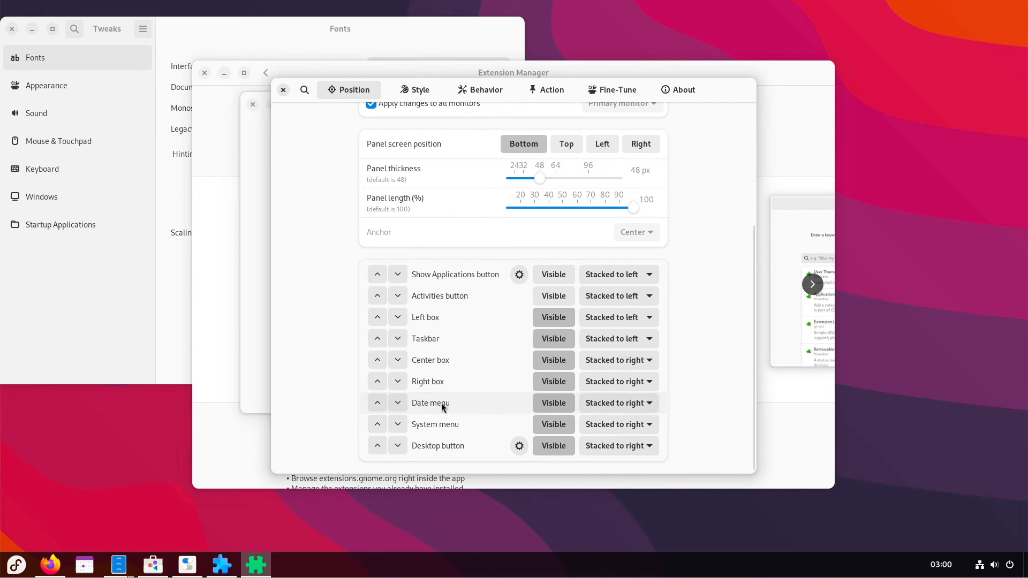
Step: Reorder the panel elements so the date menu sits between the system menu and the desktop button, and test showing the desktop
click(397, 405)
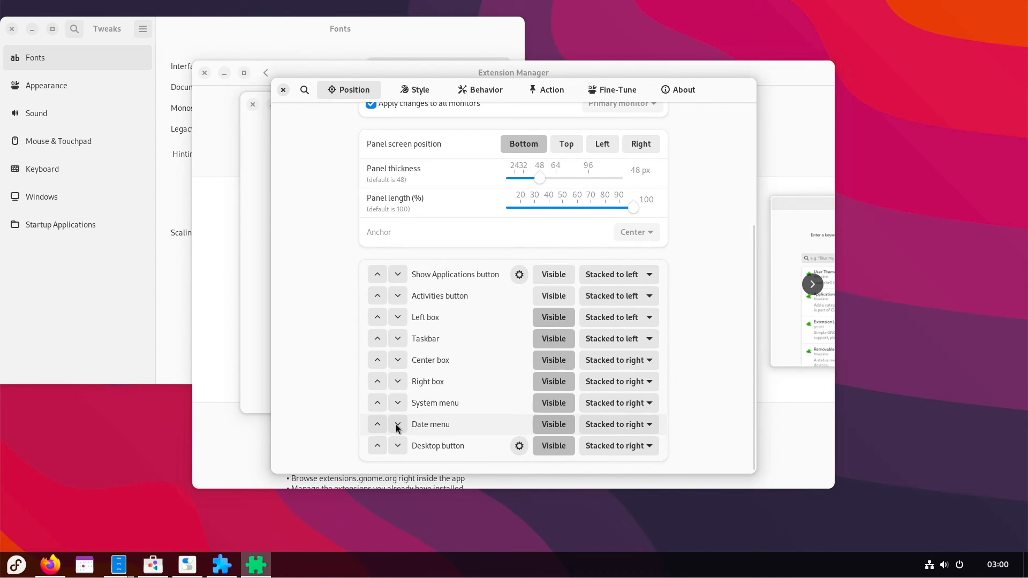
click(397, 426)
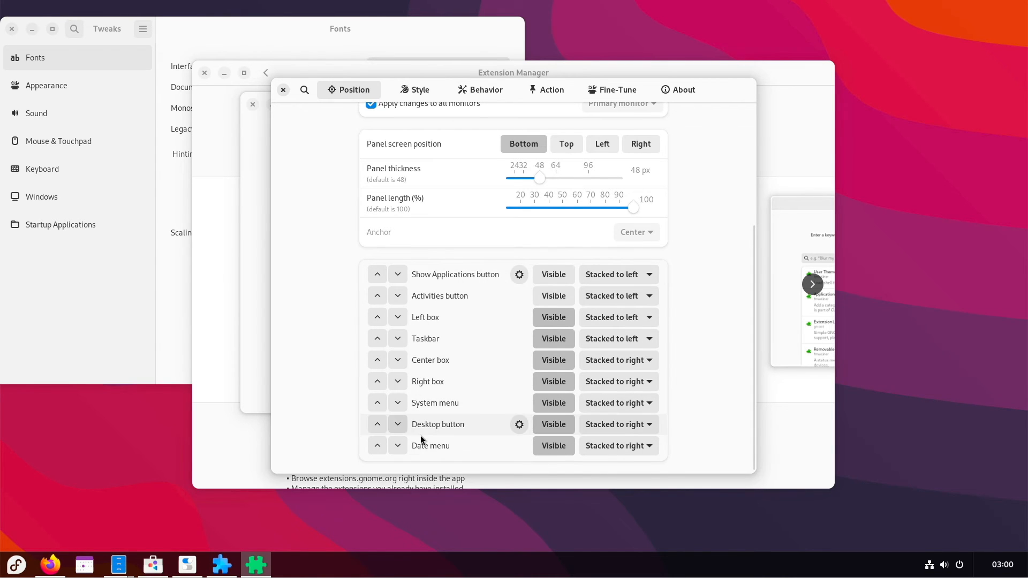
click(378, 447)
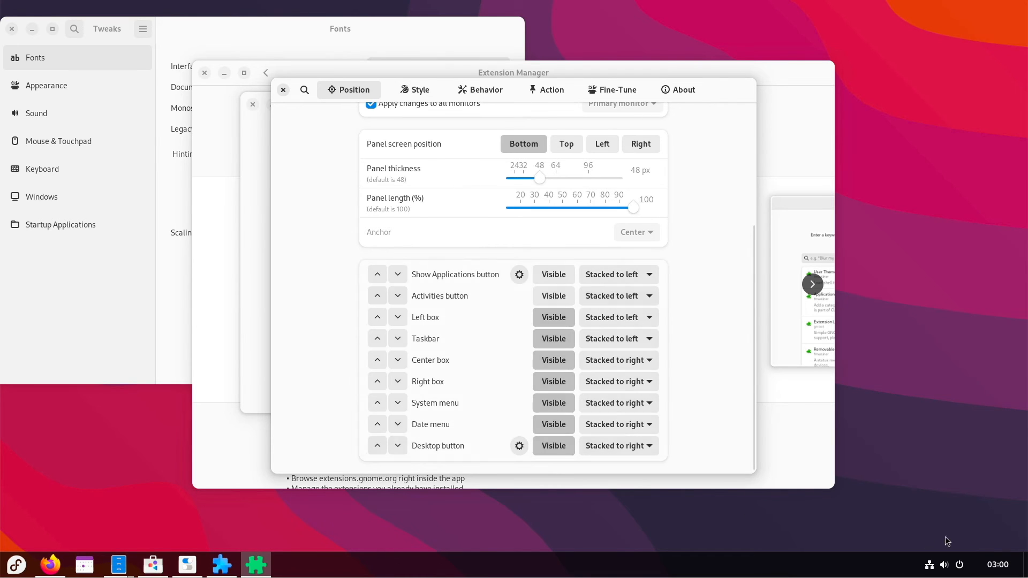
click(1025, 568)
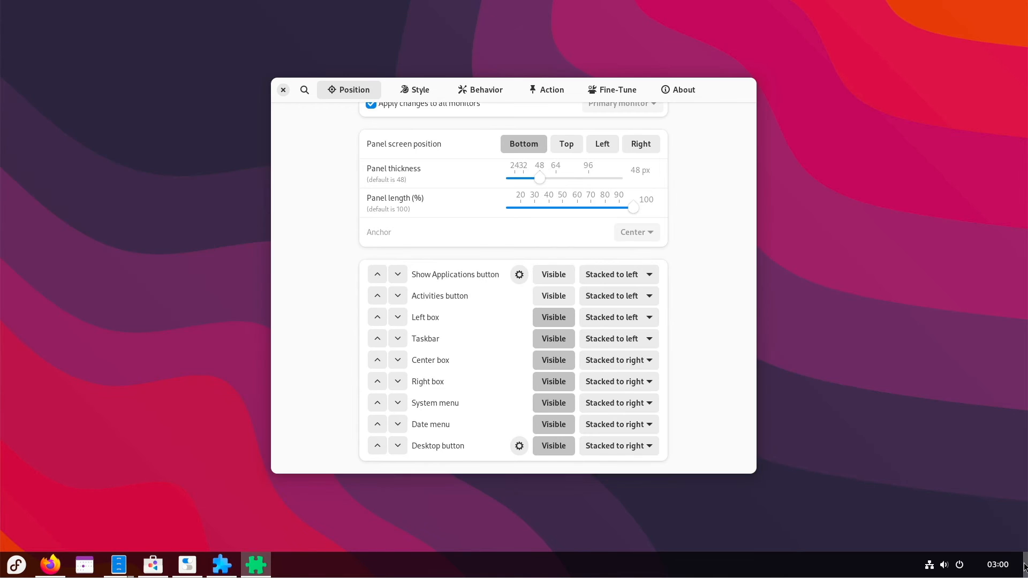
click(1024, 566)
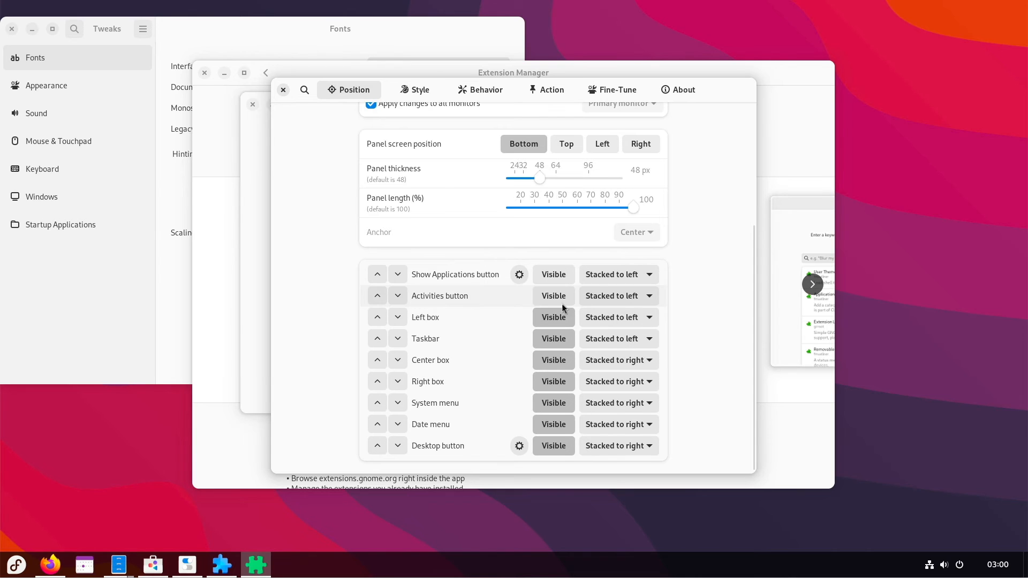
Step: Set the position of the panel's Left box, Taskbar and Center box to Centered
click(615, 317)
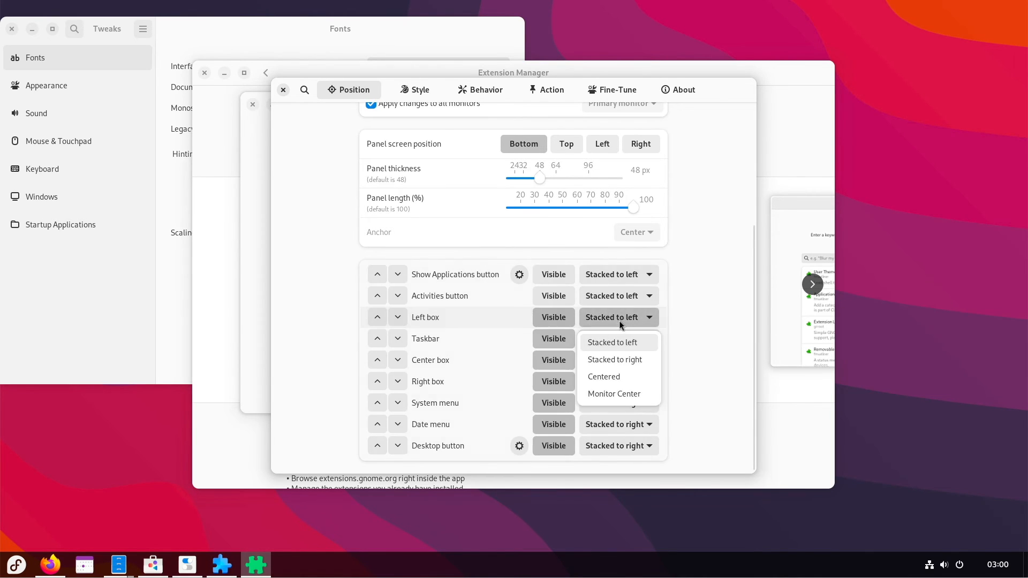
click(622, 377)
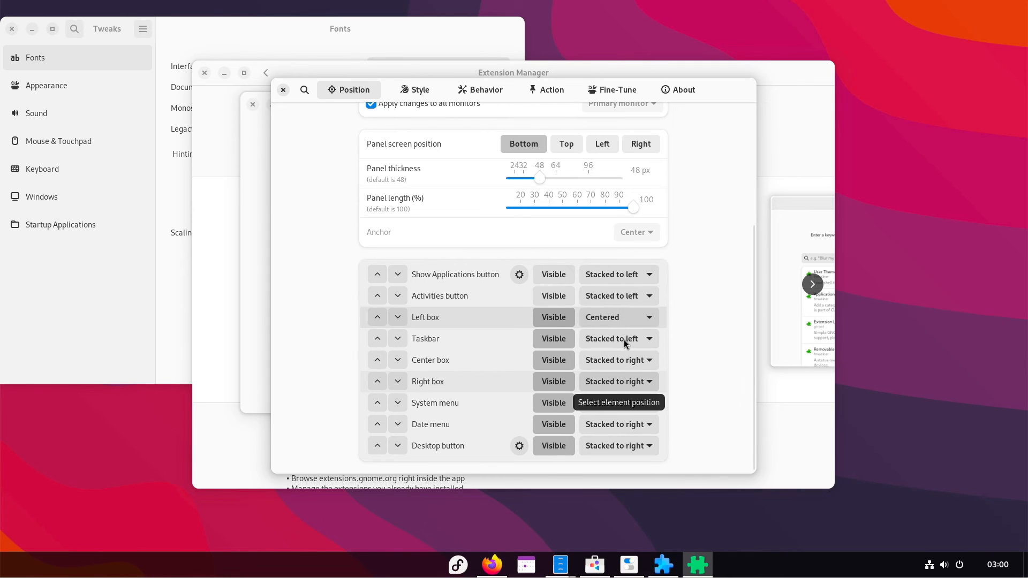
click(624, 339)
click(619, 399)
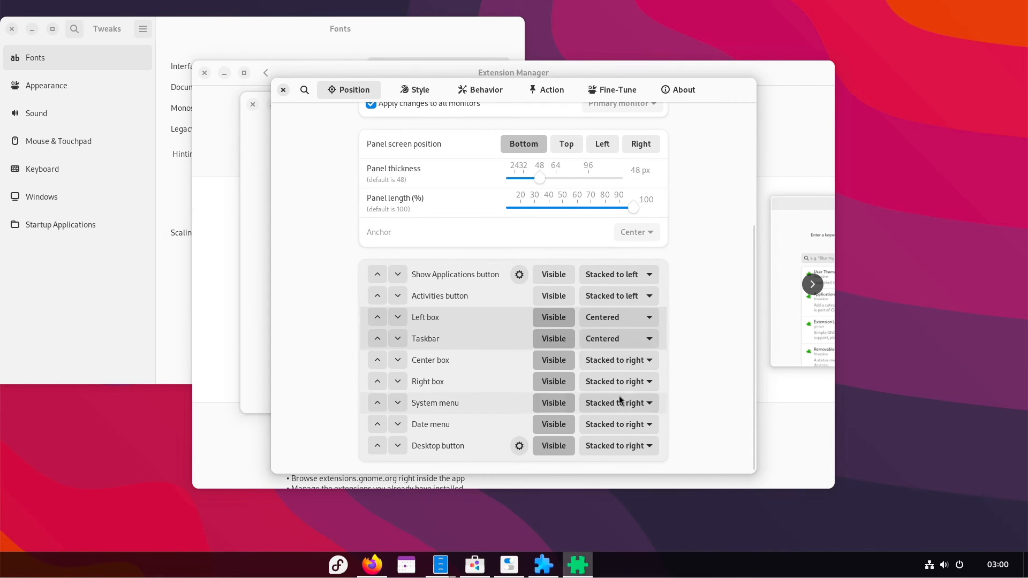
click(620, 361)
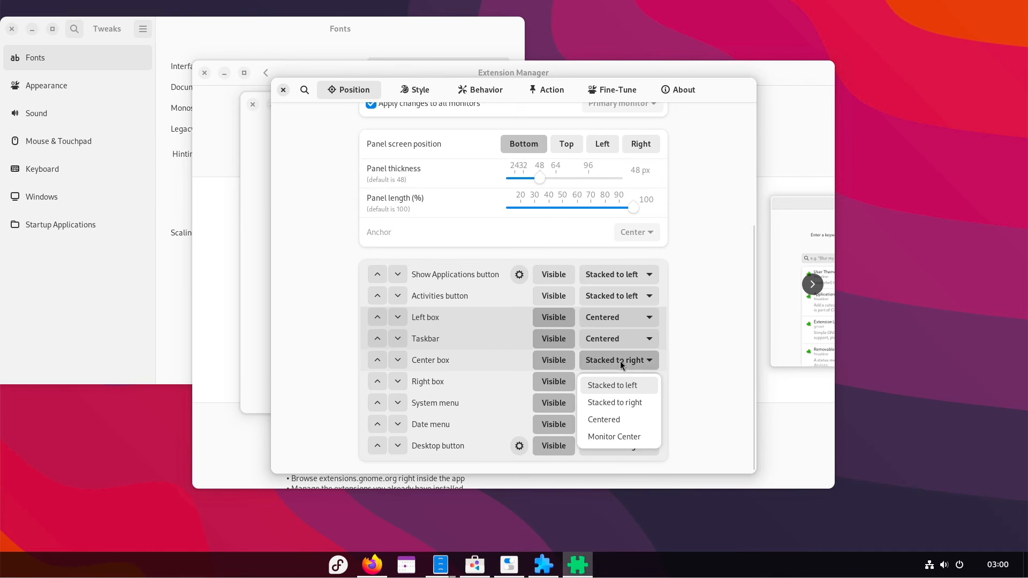
click(616, 420)
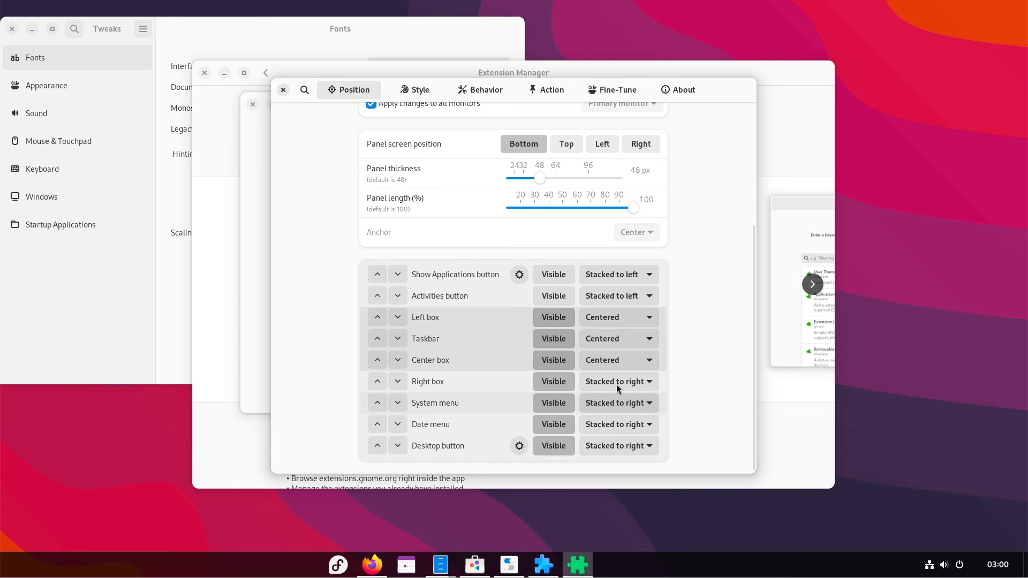
Step: Switch to Tweaks and set the Legacy Applications style to Adwaita (default) in the appearance settings
click(325, 574)
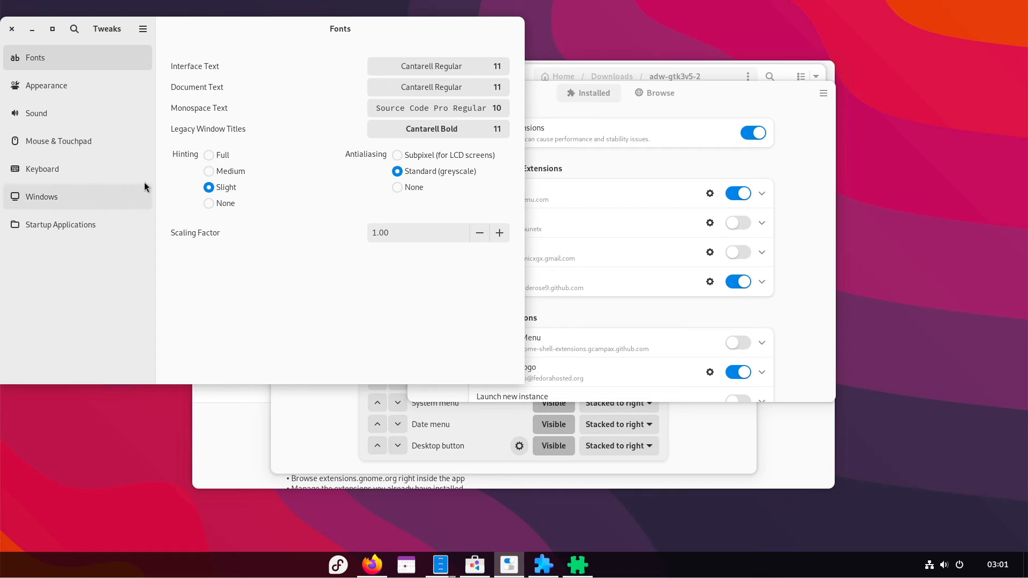
click(71, 88)
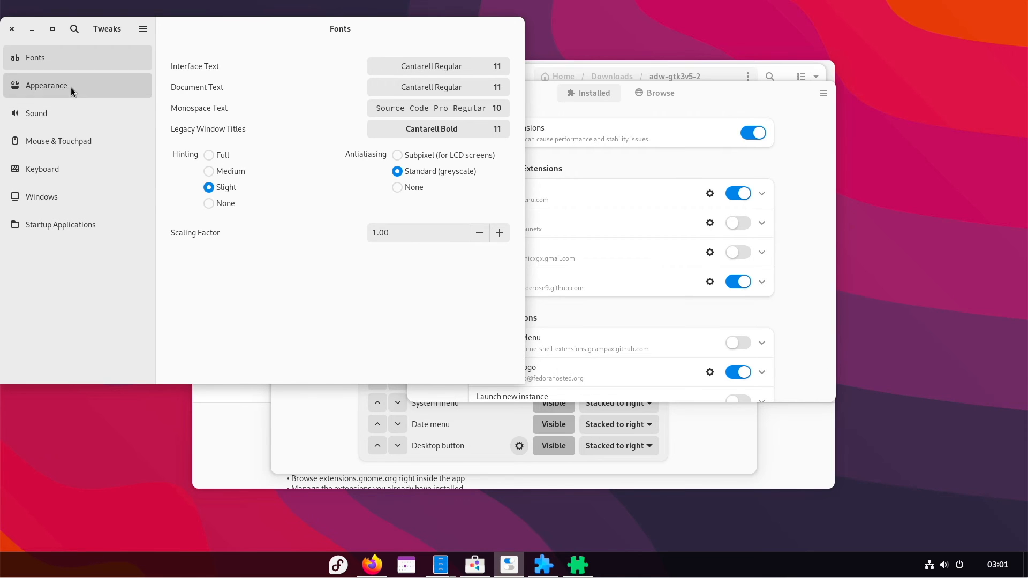
drag(203, 33, 305, 72)
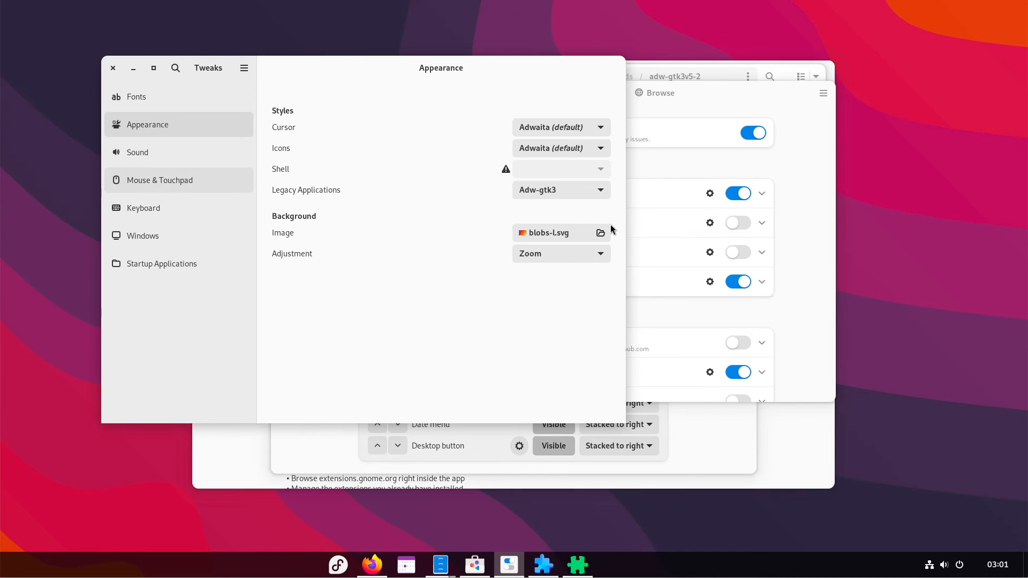
click(589, 194)
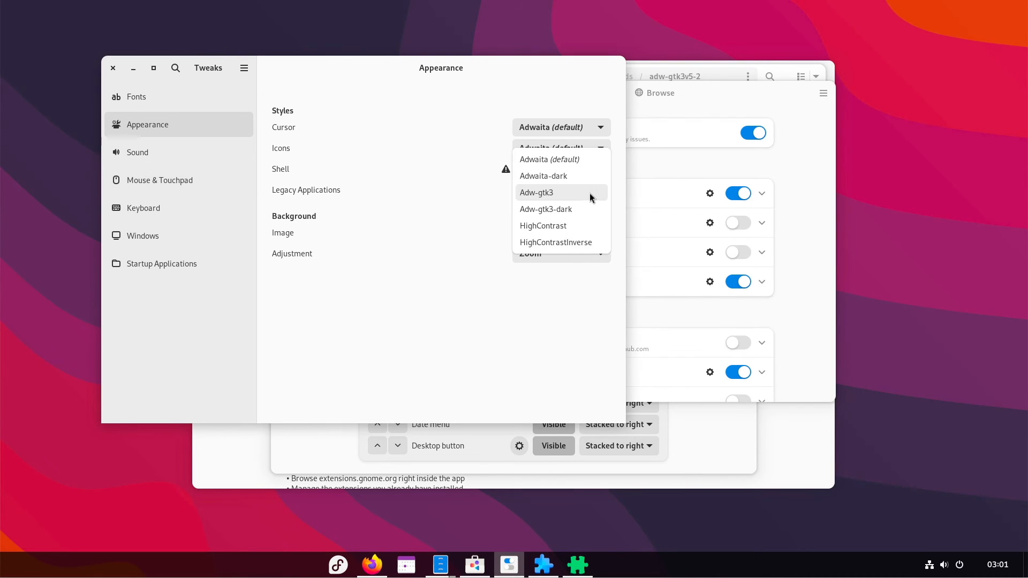
click(588, 161)
Step: Arrange the Tweaks and Software windows side by side to compare the legacy and modern application styling
drag(601, 96, 931, 160)
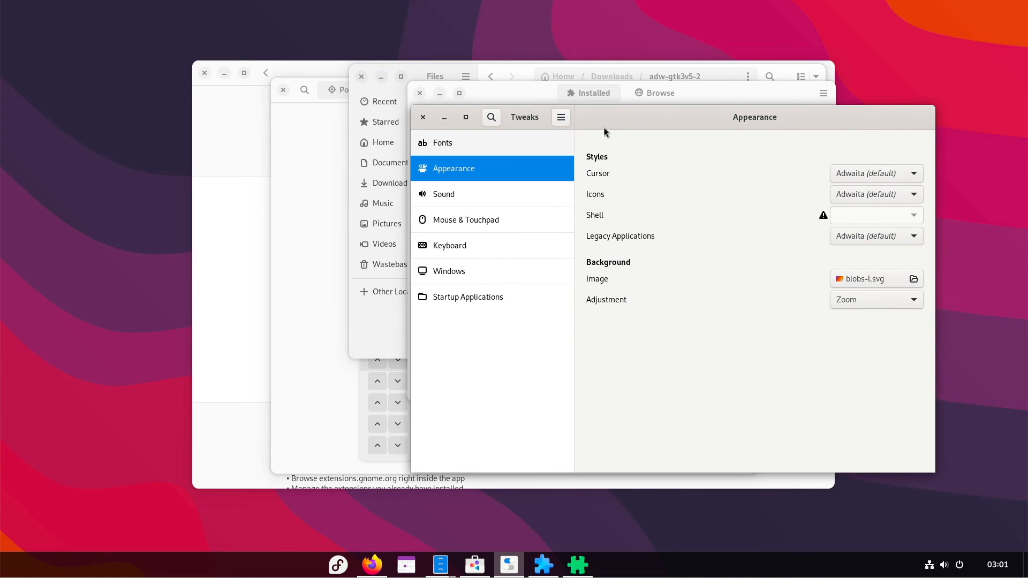
drag(612, 121, 670, 151)
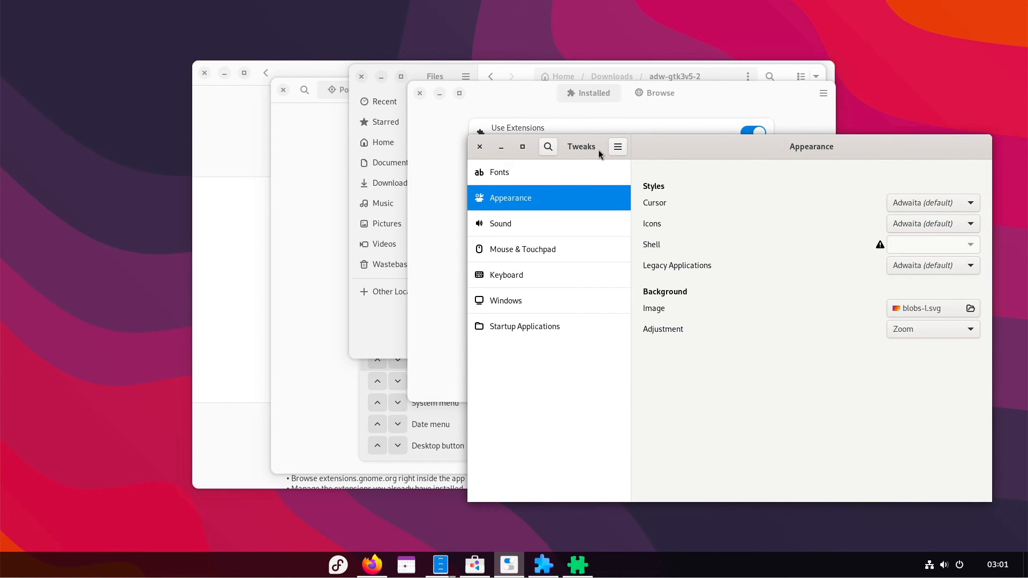
click(243, 143)
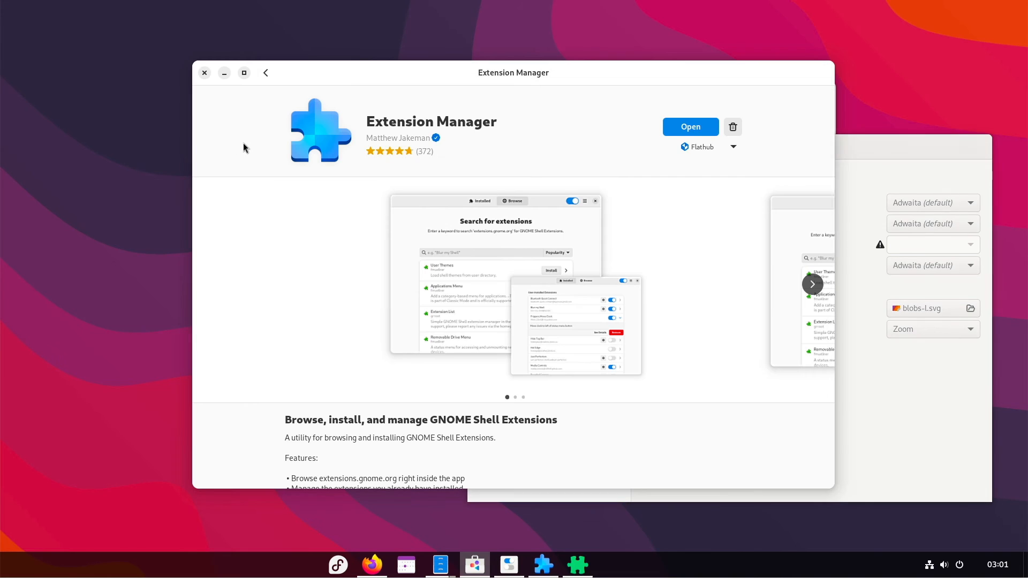
drag(194, 68, 189, 69)
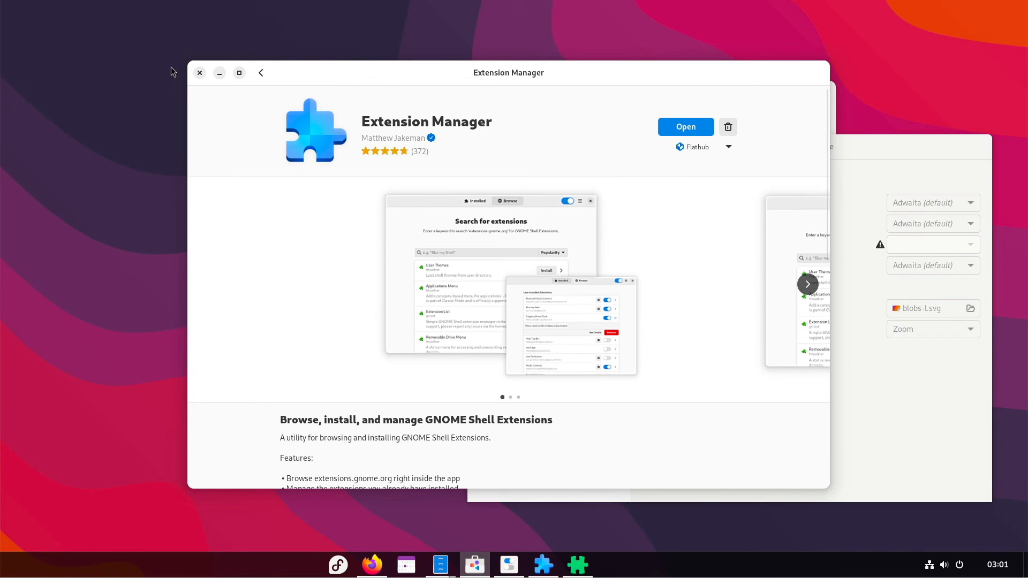
drag(118, 72, 113, 74)
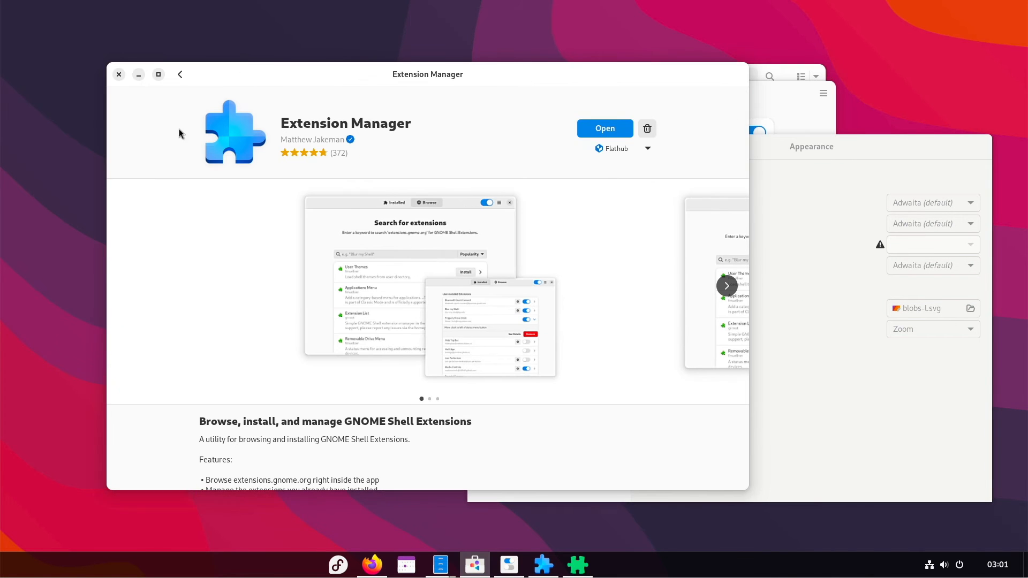
click(808, 156)
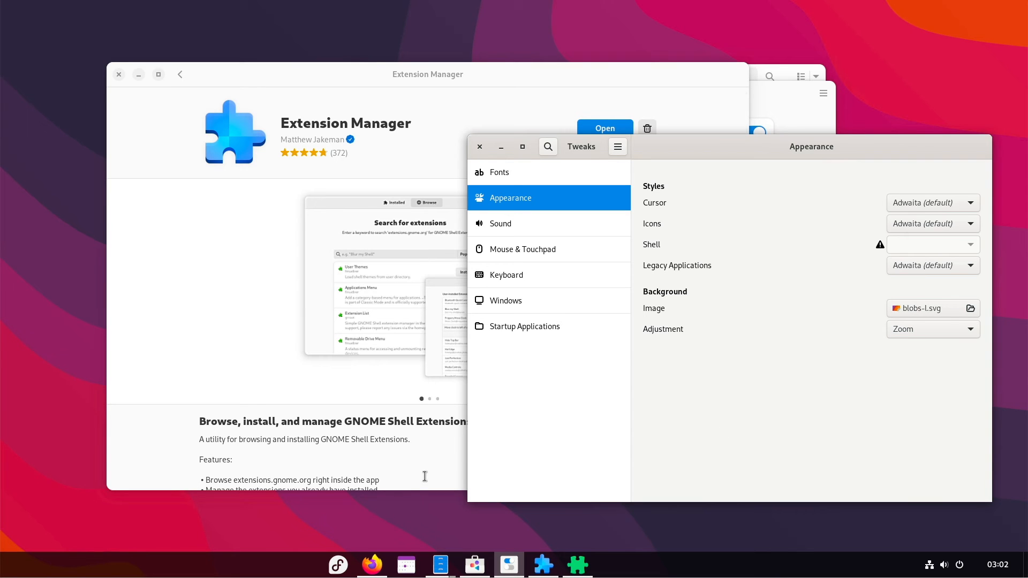
Step: Review the adw-gtk3 release page, the downloaded archive's extraction options, the .themes folder and the file manager's option for showing hidden files
click(373, 565)
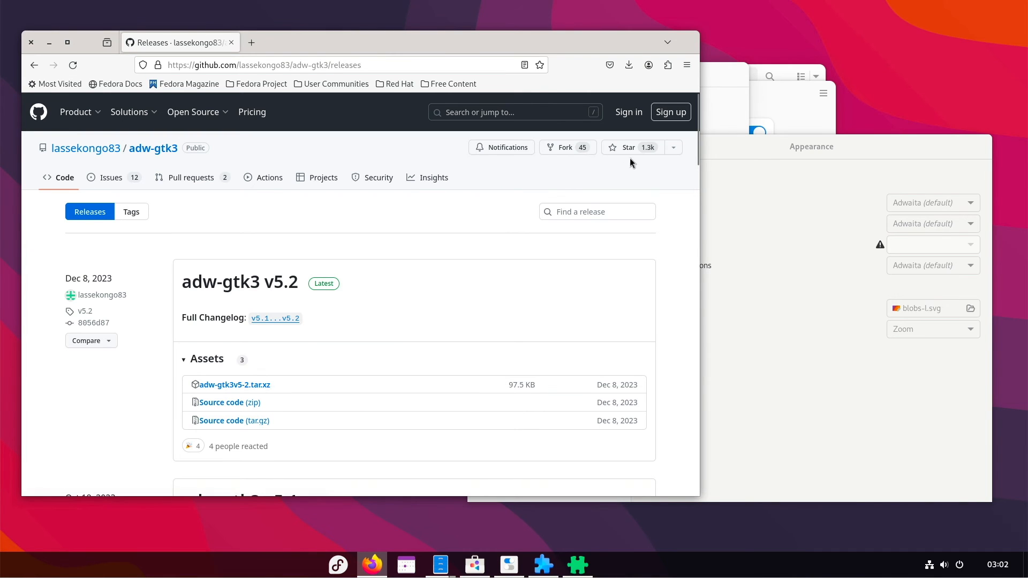
click(438, 565)
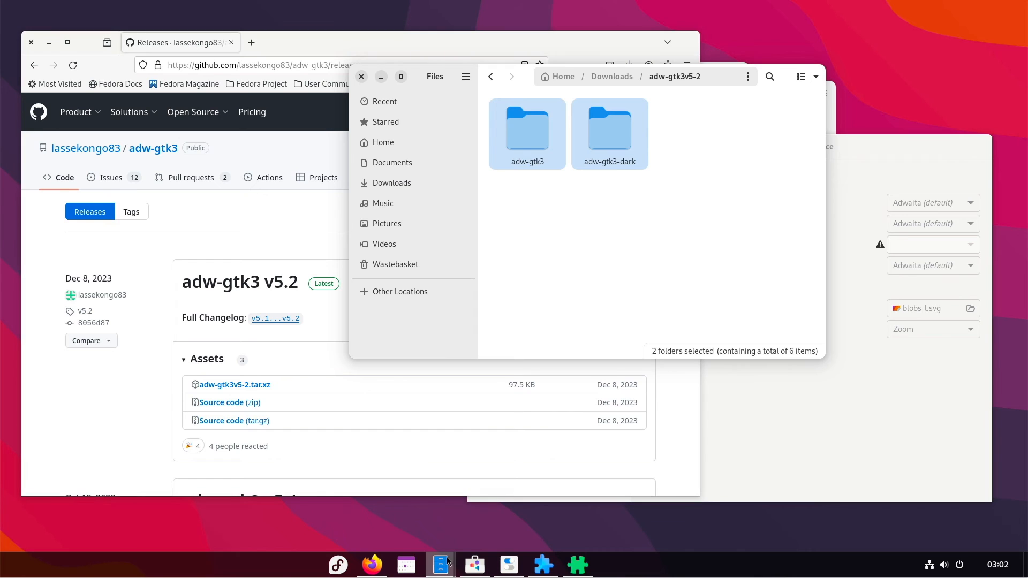
mouse_move(435, 572)
click(453, 482)
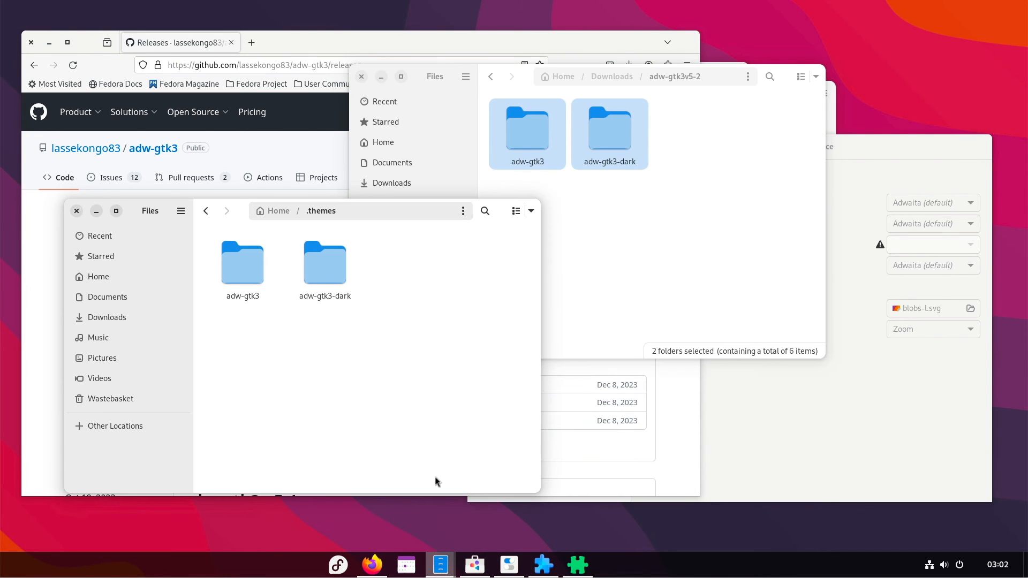
click(613, 76)
right_click(612, 136)
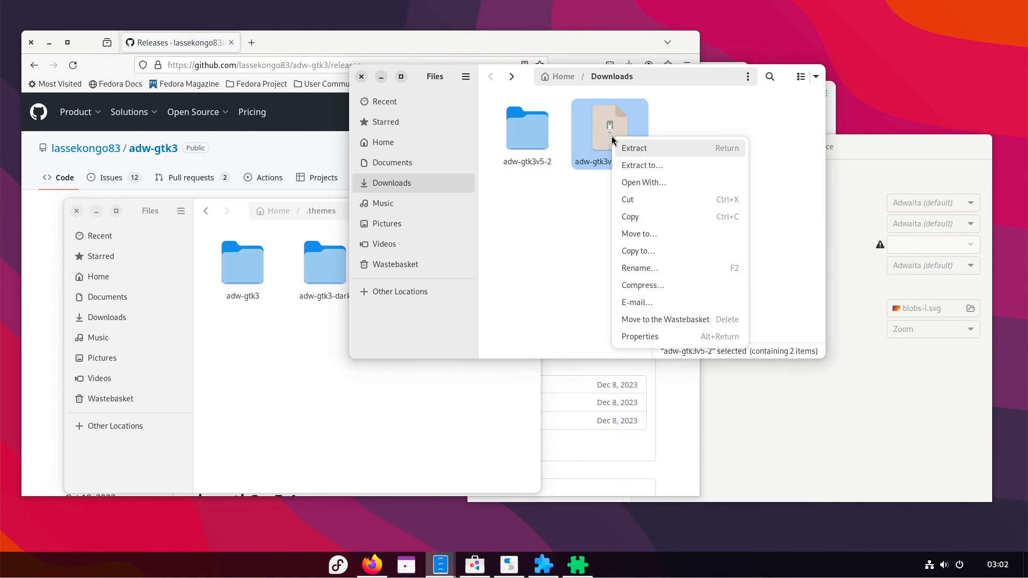
click(741, 114)
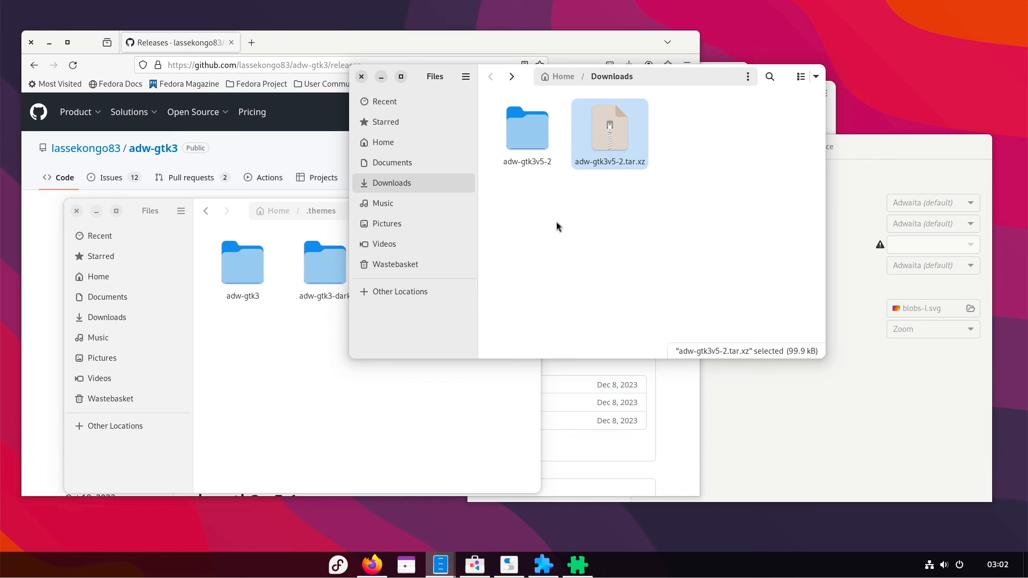
click(255, 412)
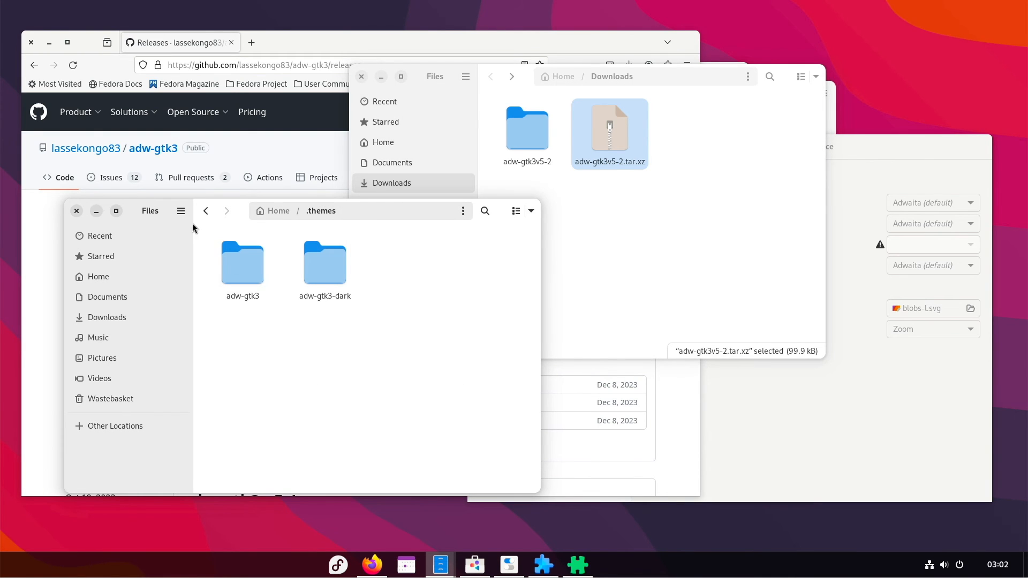
click(181, 213)
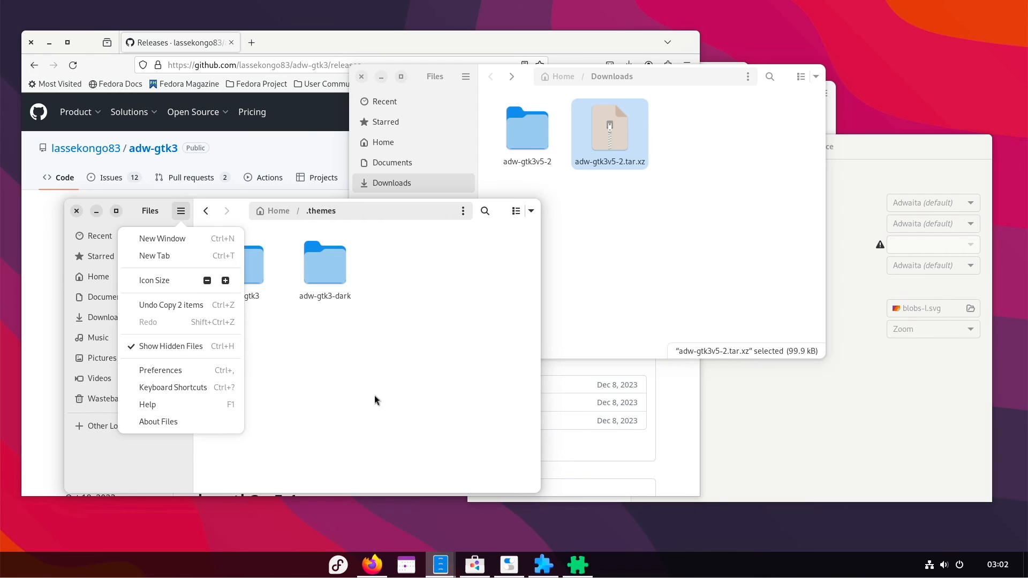
Step: Try to create a new folder named .themes in the Home folder
click(396, 410)
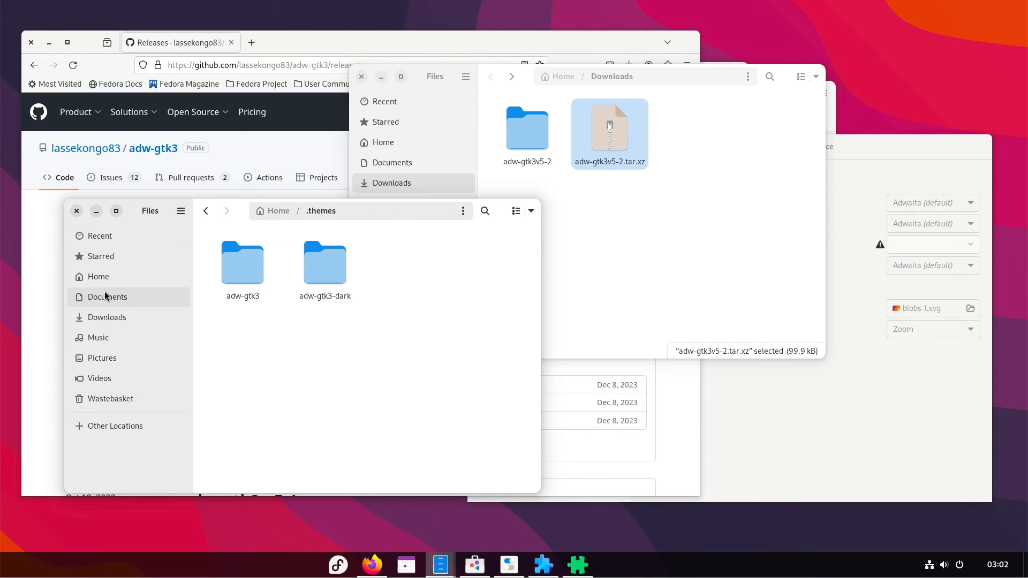
click(107, 277)
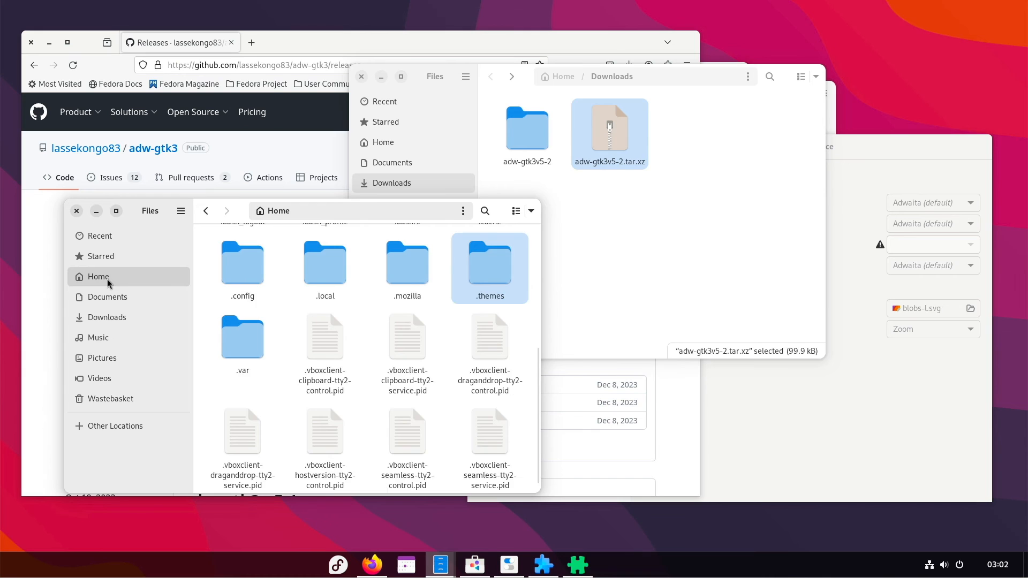
right_click(287, 304)
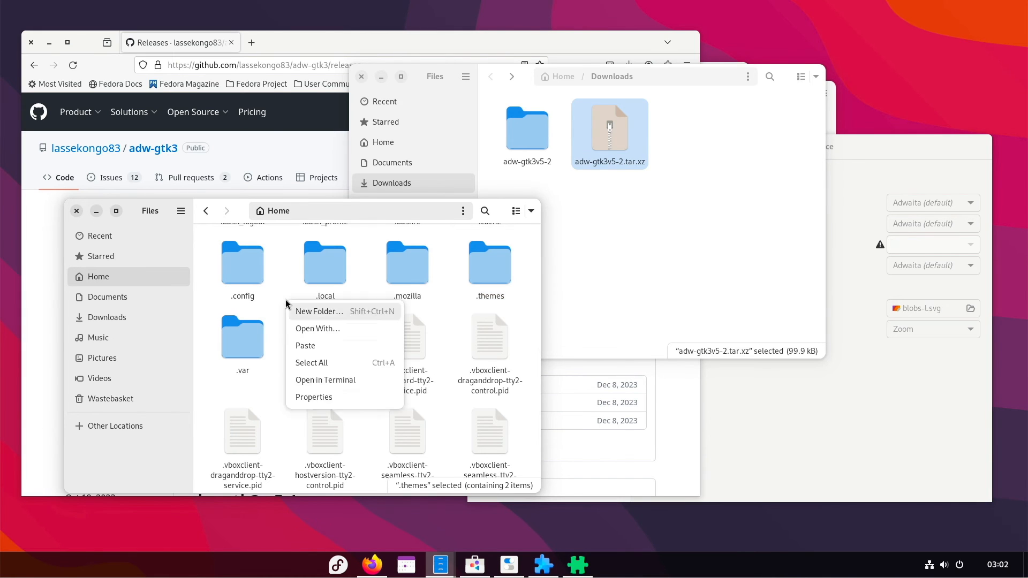
click(300, 313)
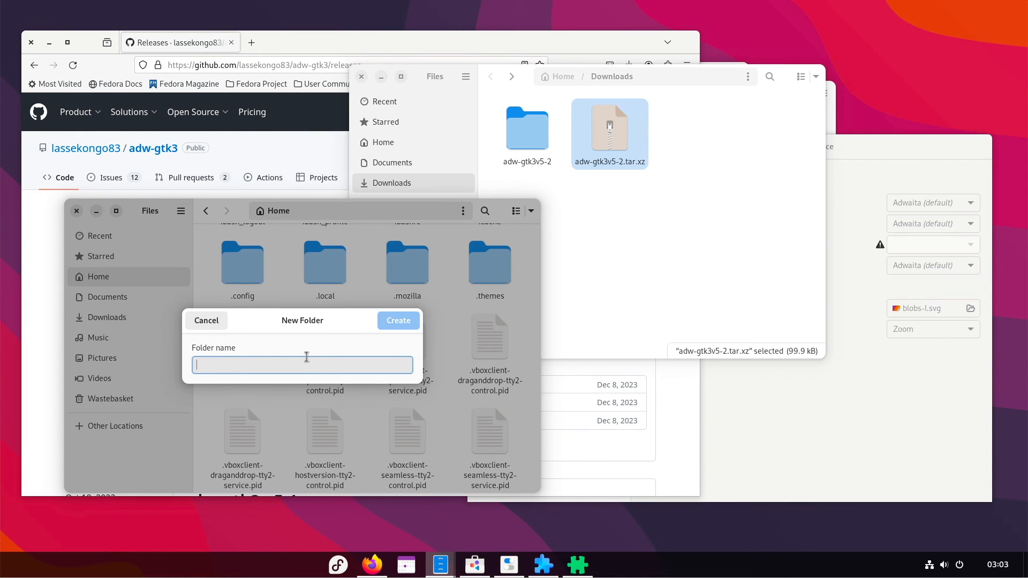
text(.themes)
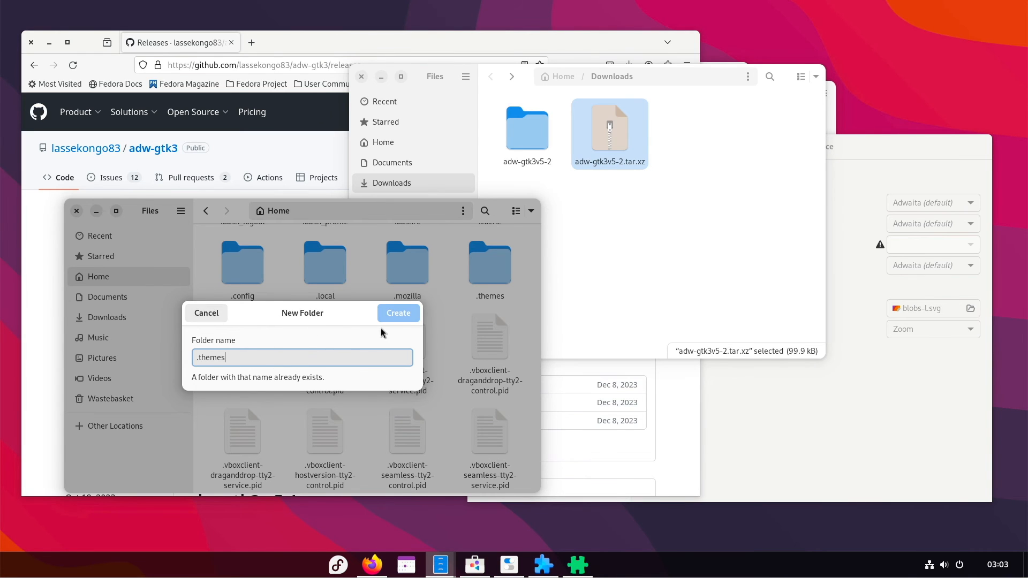
click(208, 316)
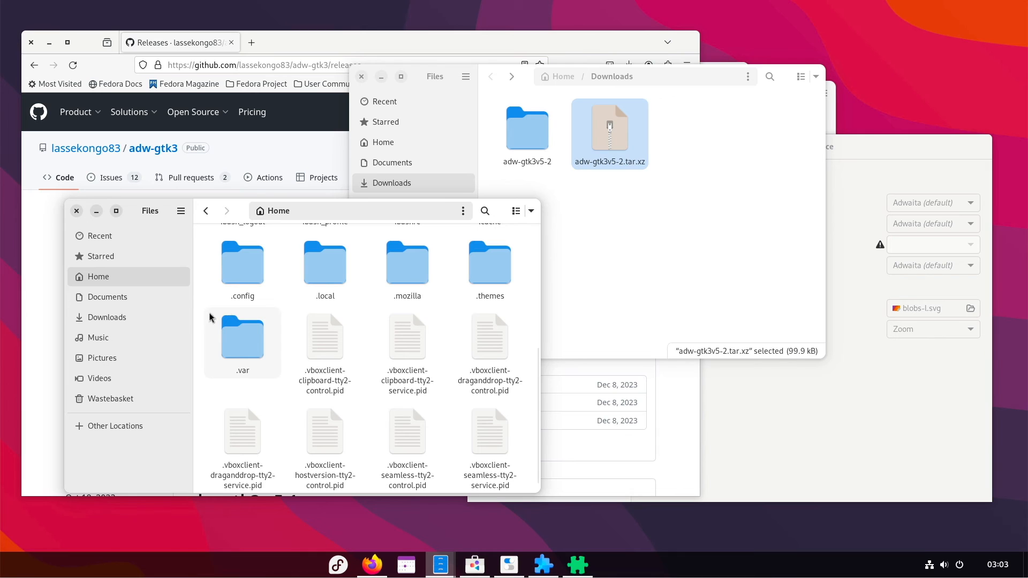
Step: Try to copy the adw-gtk3 and adw-gtk3-dark folders from the extracted adw-gtk3v5-2 folder into the .themes folder
double_click(494, 271)
click(654, 246)
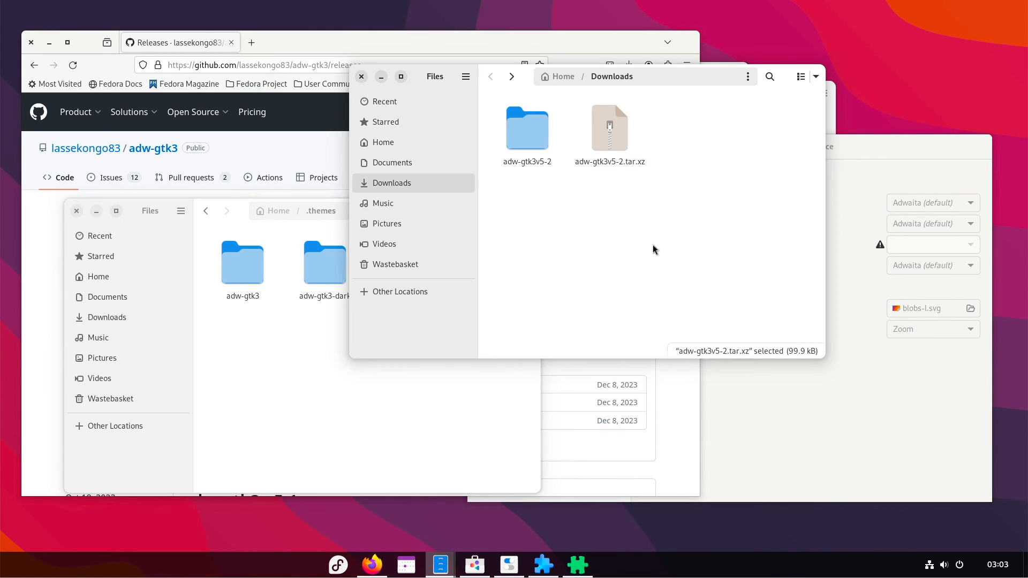
double_click(533, 140)
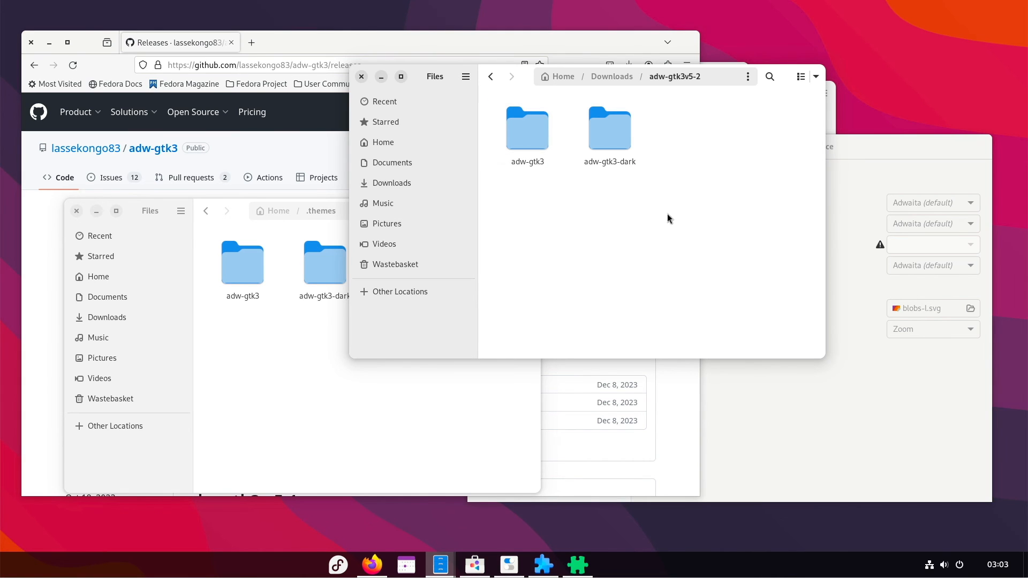
drag(693, 213, 524, 131)
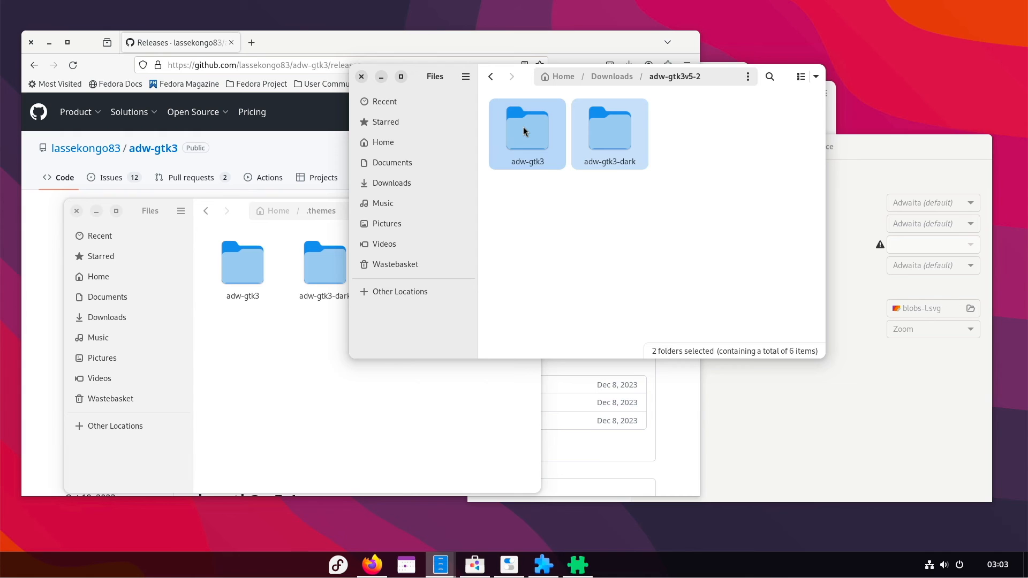
right_click(524, 131)
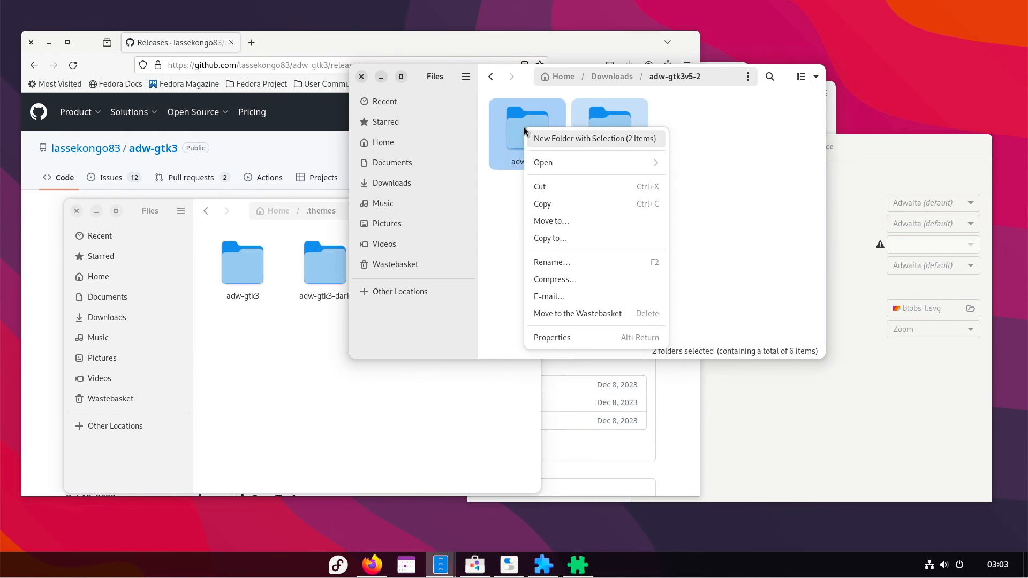
click(553, 204)
right_click(271, 333)
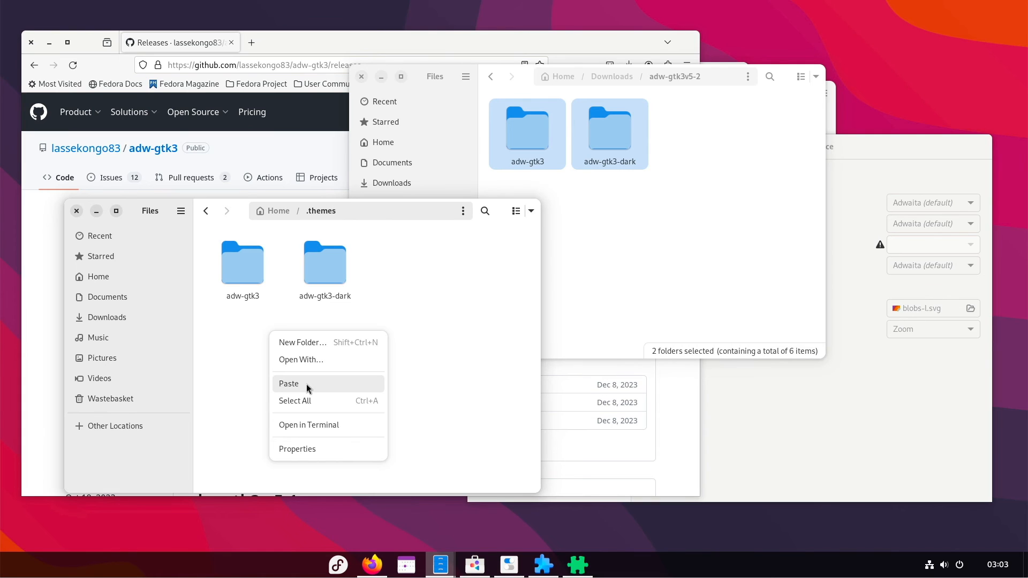
click(445, 343)
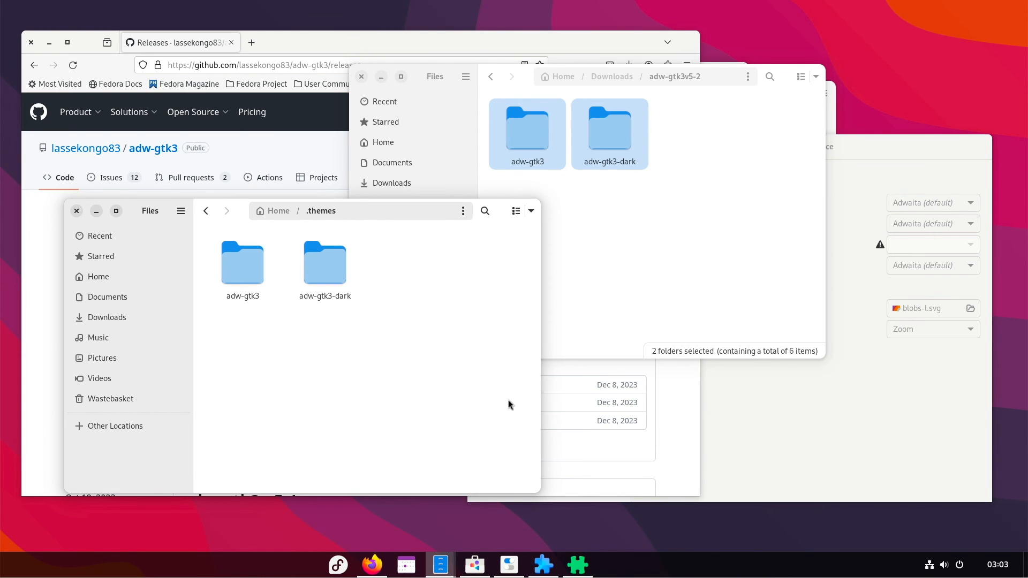
Step: Quit and restart Tweaks, then set the Legacy Applications style to Adw-gtk3 in the appearance settings
right_click(509, 563)
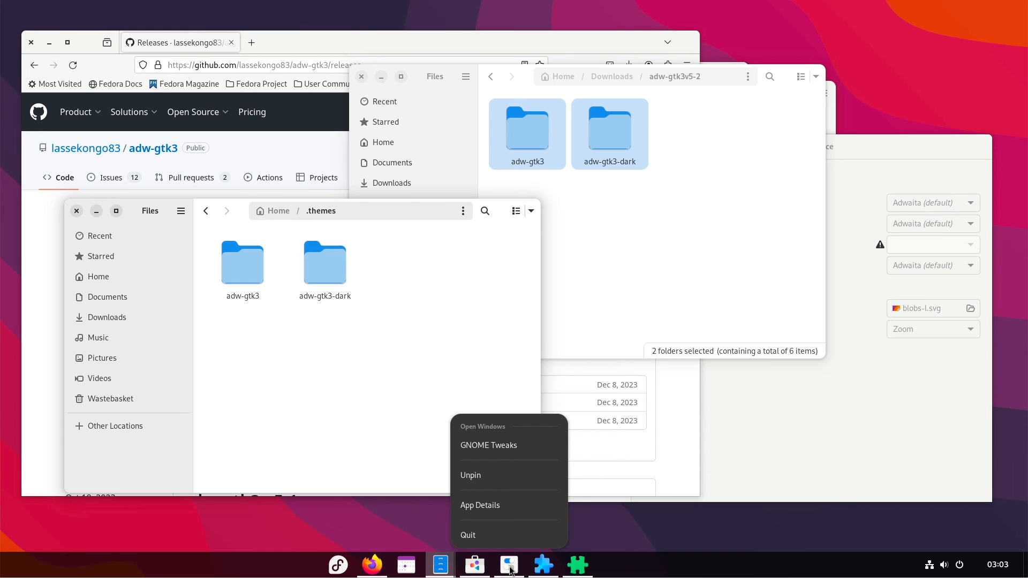
click(506, 537)
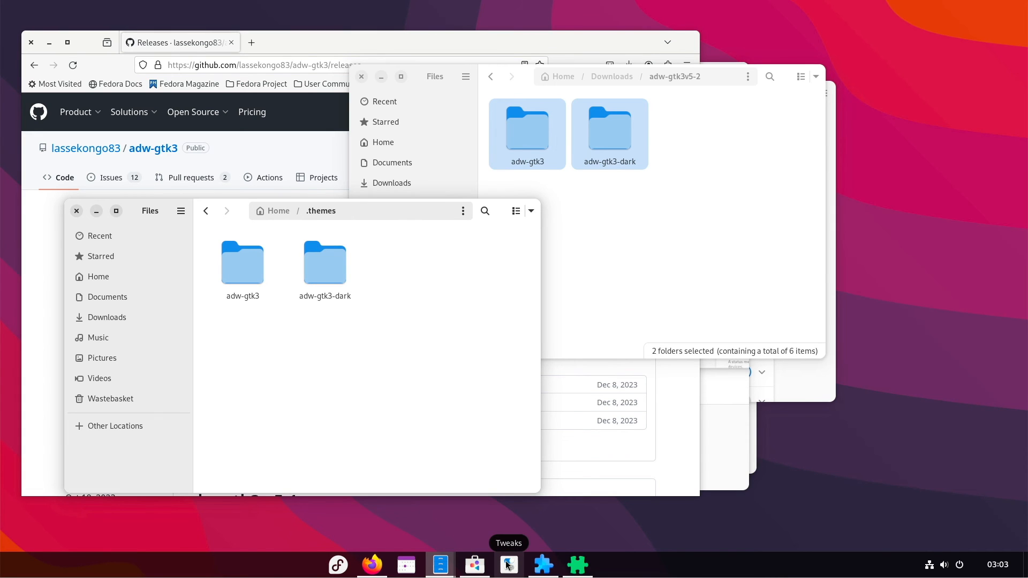
click(509, 565)
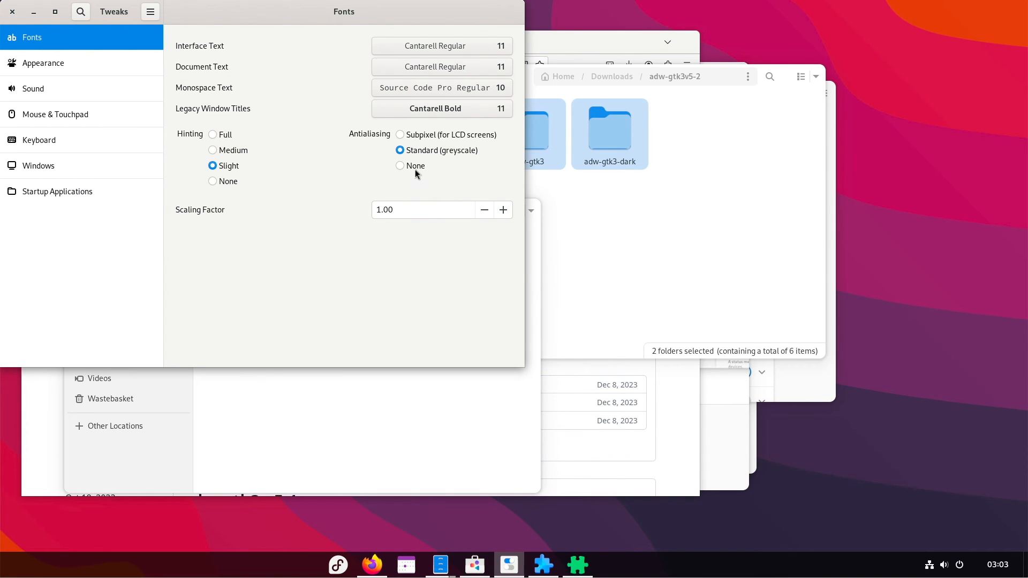
click(38, 68)
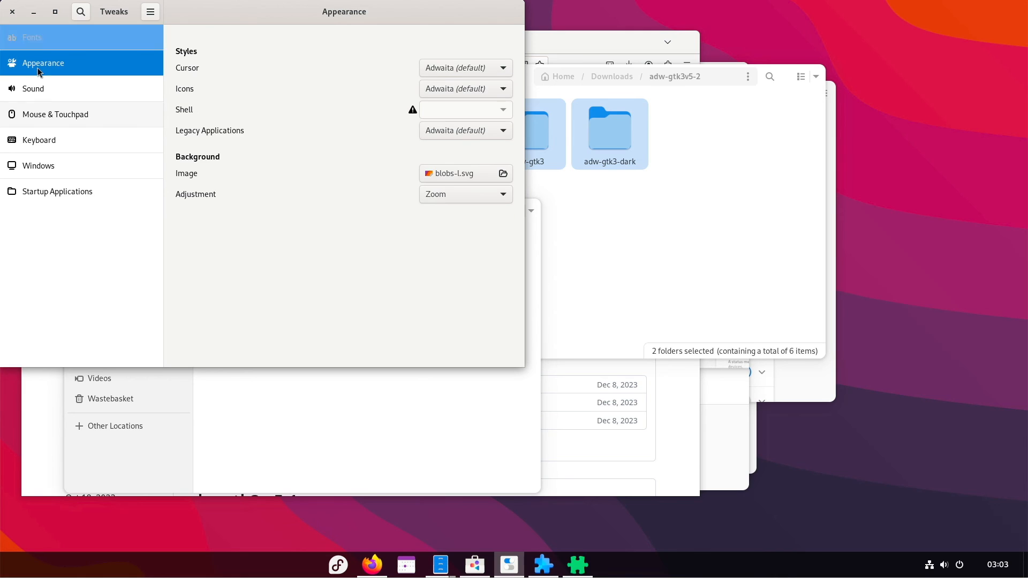
click(458, 135)
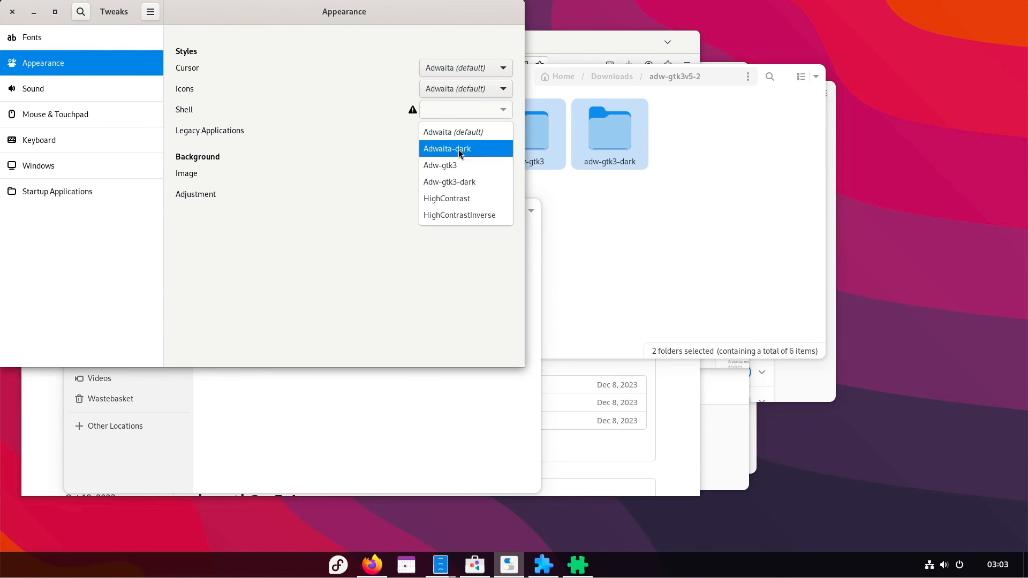
click(465, 167)
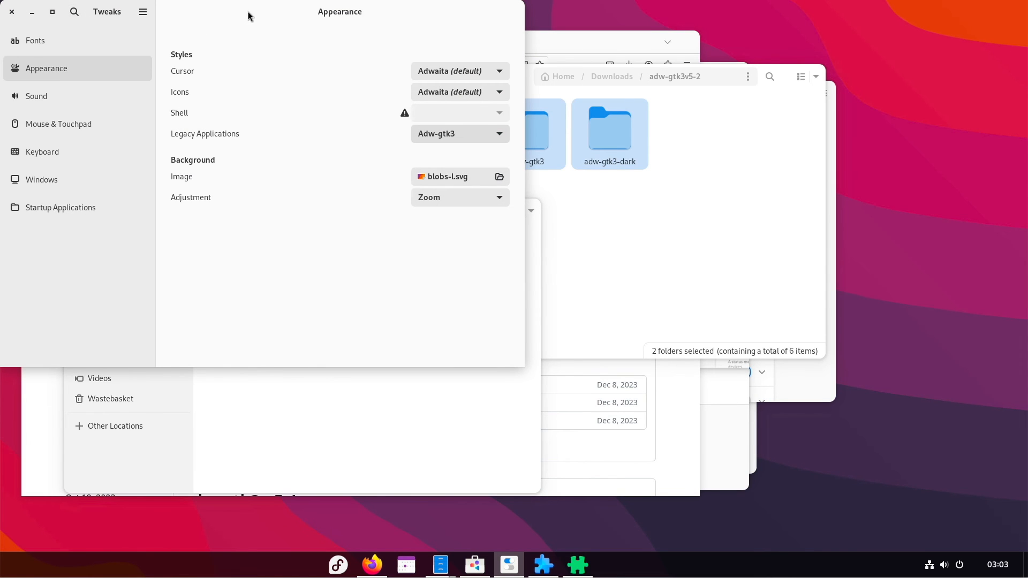
Step: Move the Tweaks window clear of the .themes folders and set the titlebar button placement to Right
drag(250, 16, 378, 21)
drag(660, 105, 881, 179)
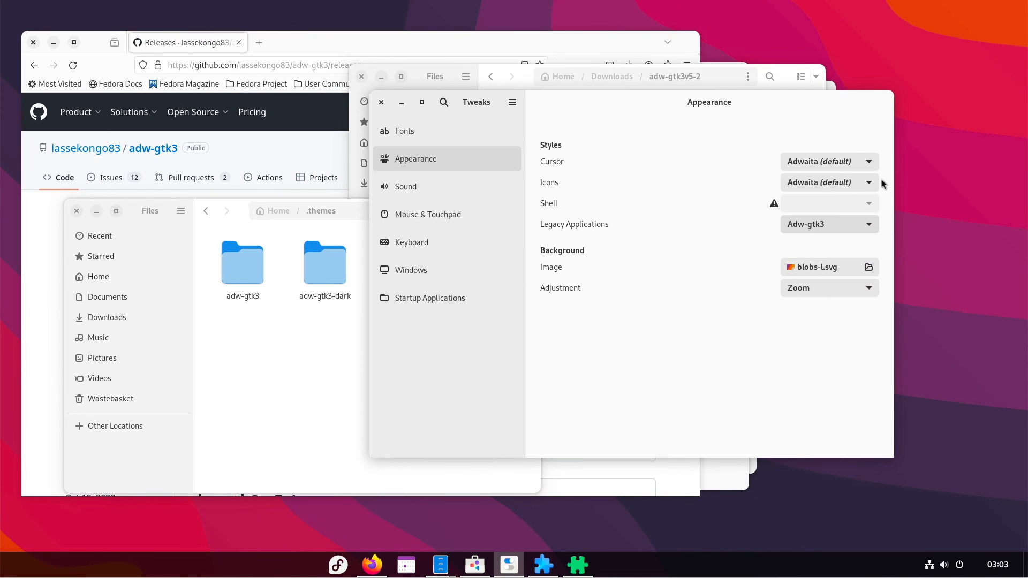
drag(718, 101, 771, 153)
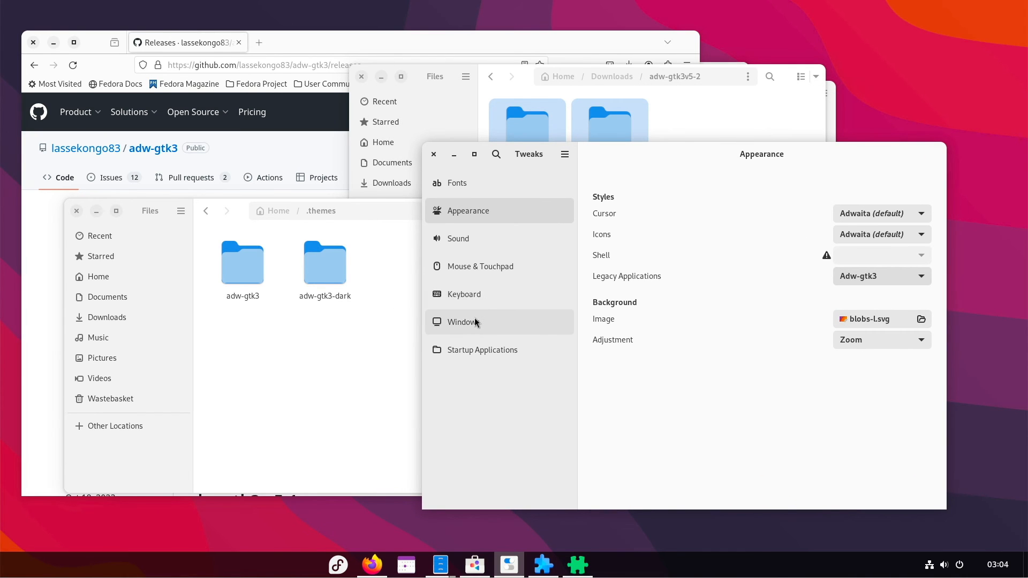
click(509, 321)
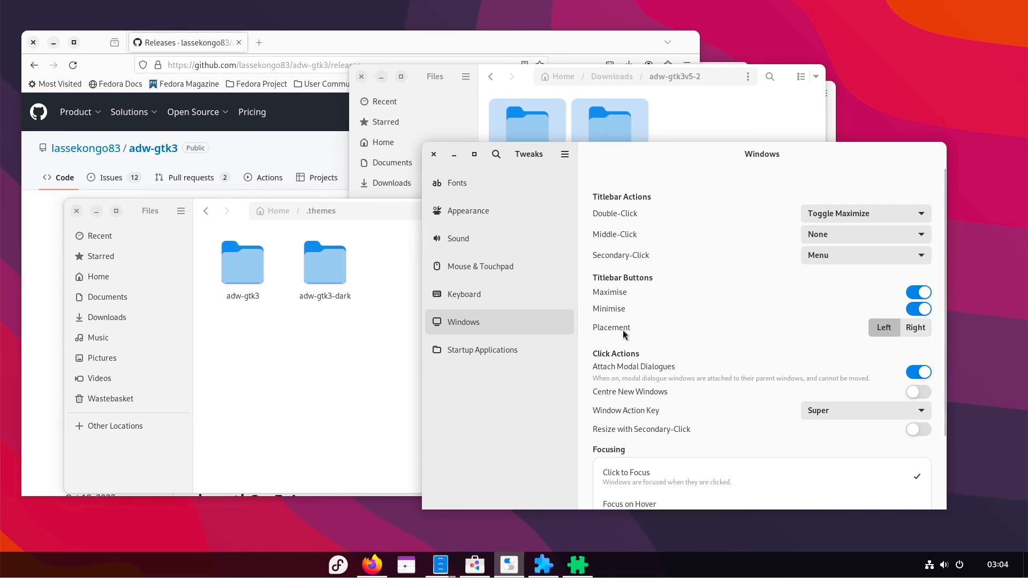
click(923, 330)
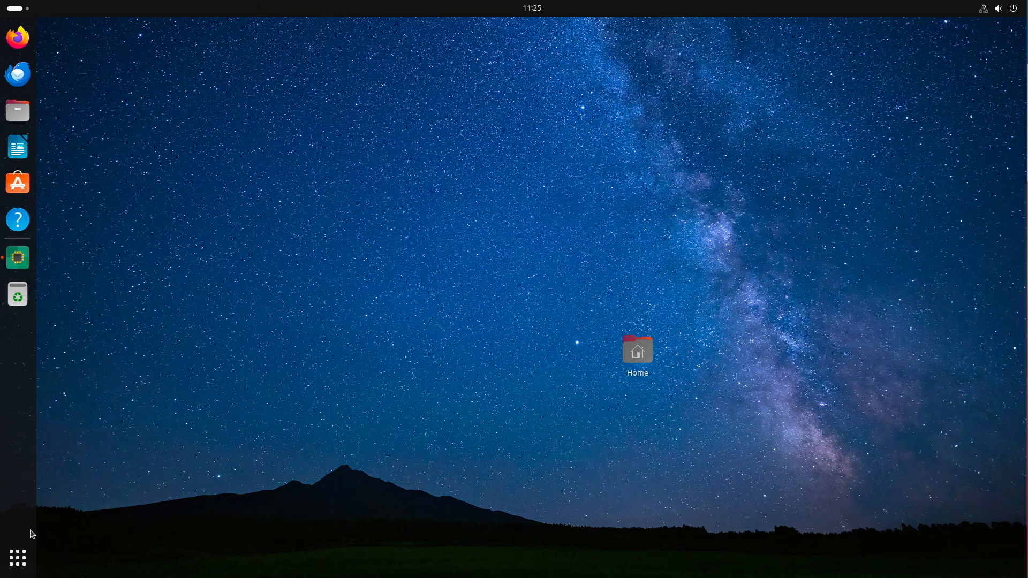
Step: On the Ubuntu desktop, arrange the Settings Appearance window beside Files and select the Templates and Videos folders
click(17, 558)
click(682, 300)
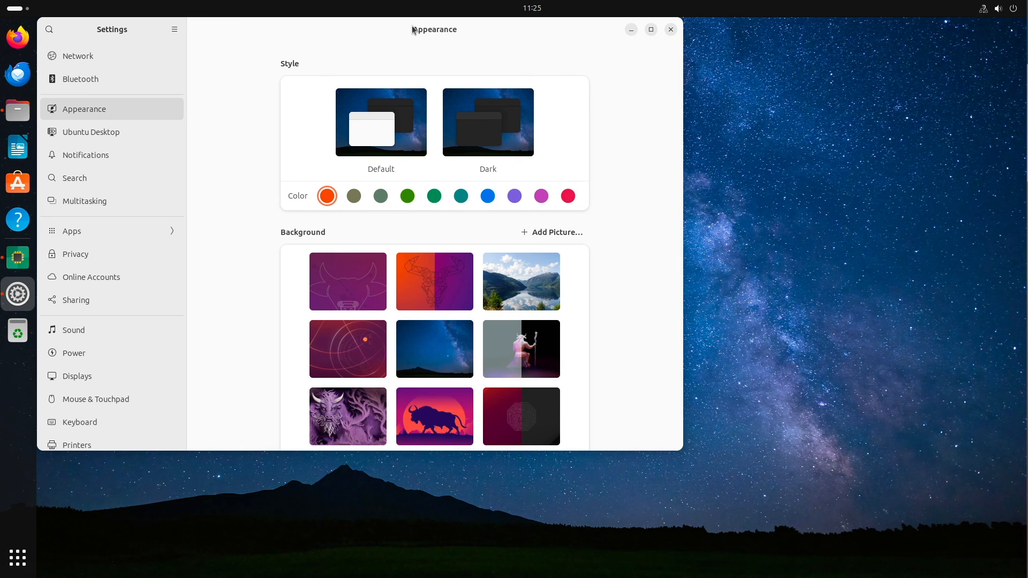
drag(215, 25, 495, 93)
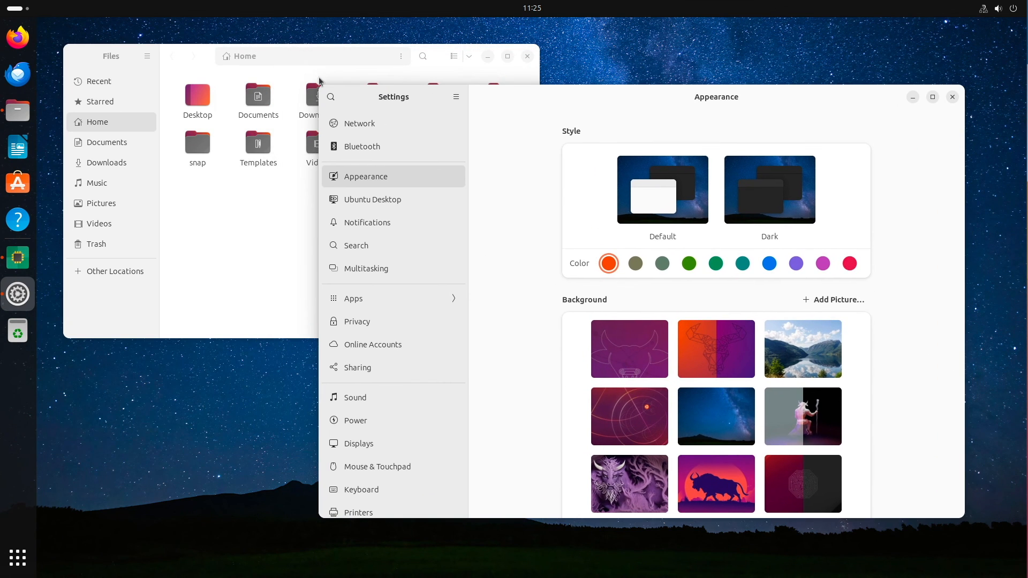
drag(320, 94, 557, 126)
drag(407, 230, 276, 148)
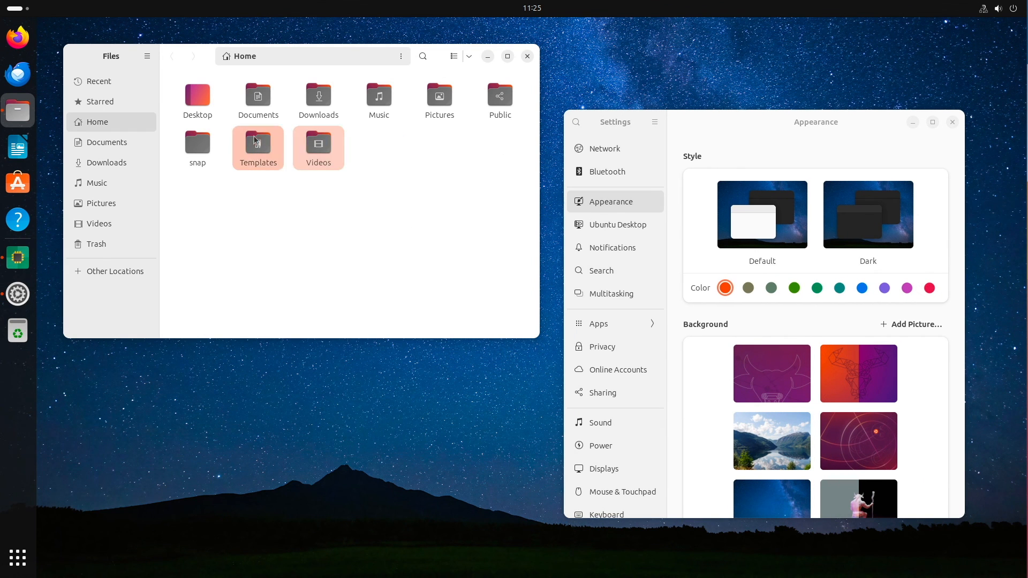
Step: Switch Ubuntu's style to Dark and try the accent colours one after another, from green through blue and purple to red
click(754, 294)
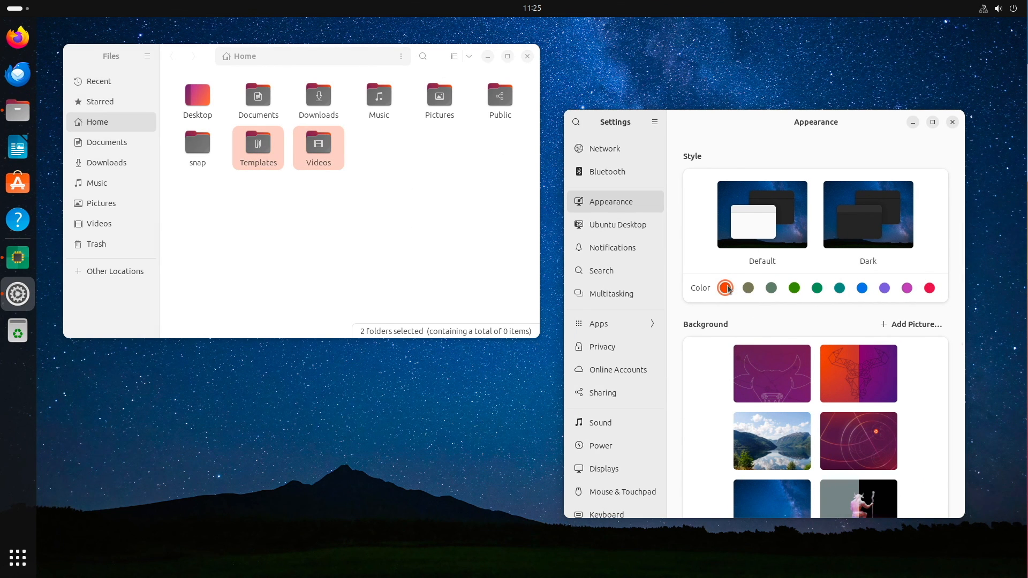
click(868, 227)
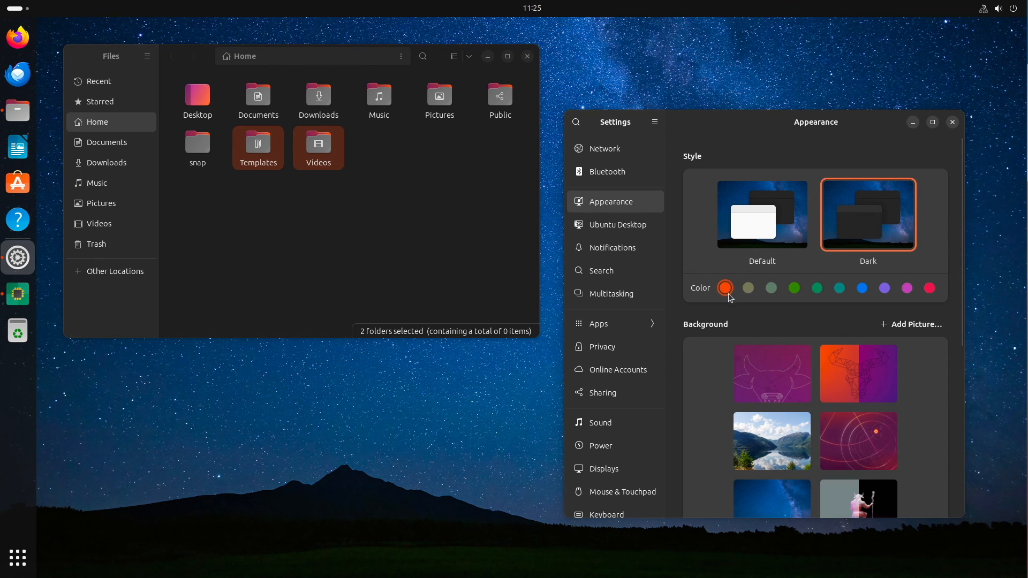
click(794, 288)
click(818, 288)
click(840, 289)
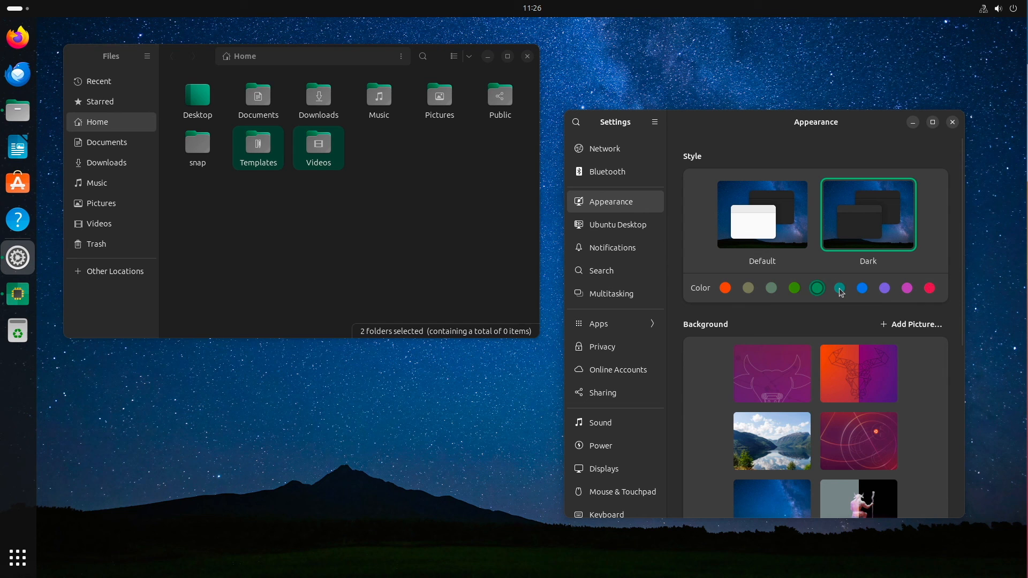
click(863, 289)
click(884, 289)
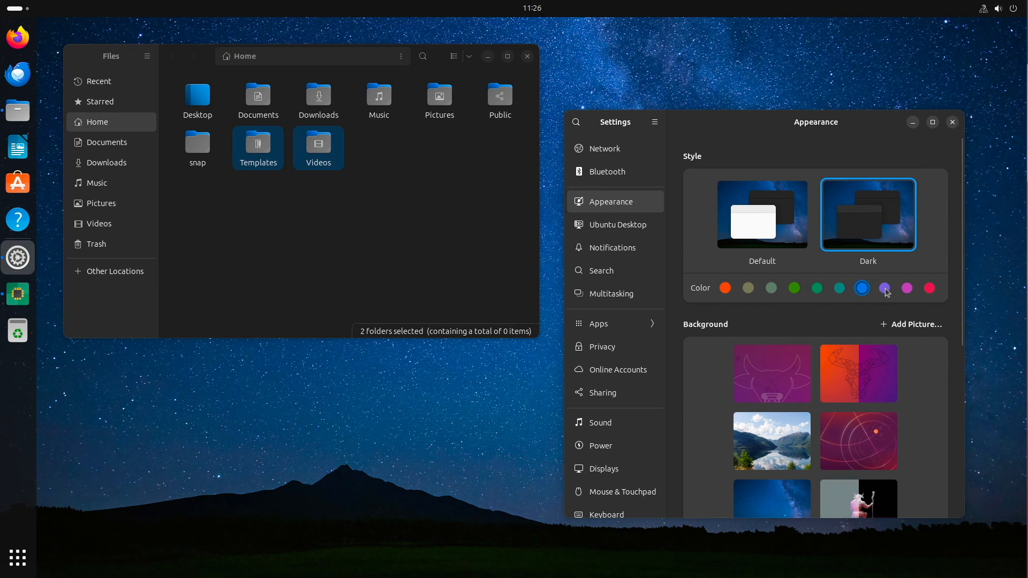
click(909, 289)
click(930, 290)
Step: Set Ubuntu's style to Default and its accent colour to magenta
click(791, 222)
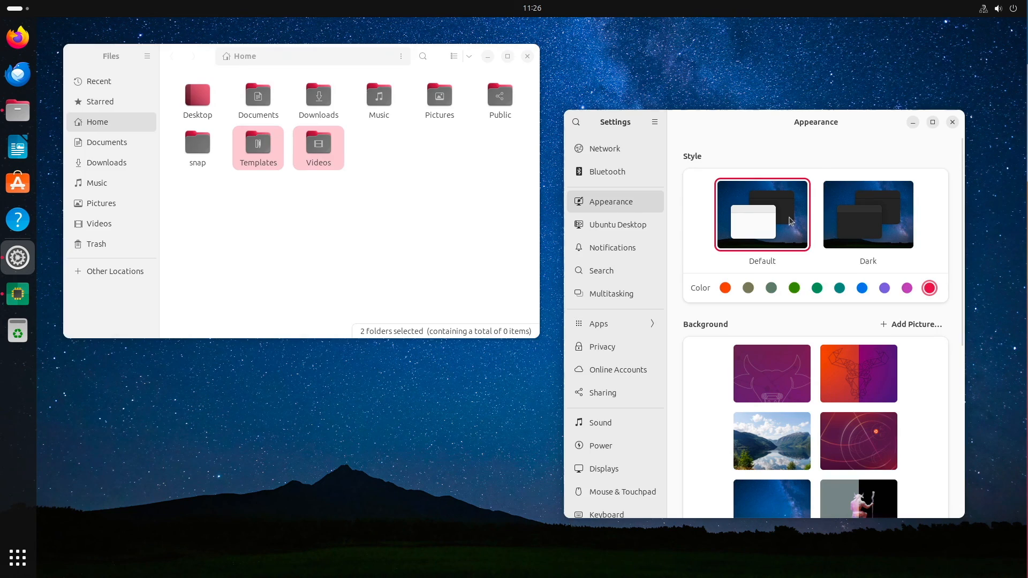
click(907, 288)
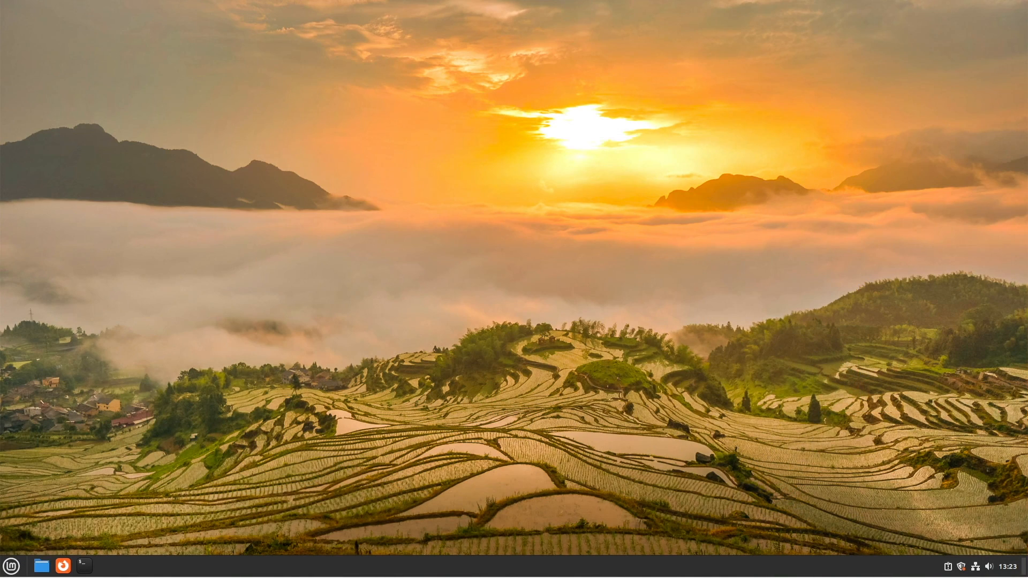